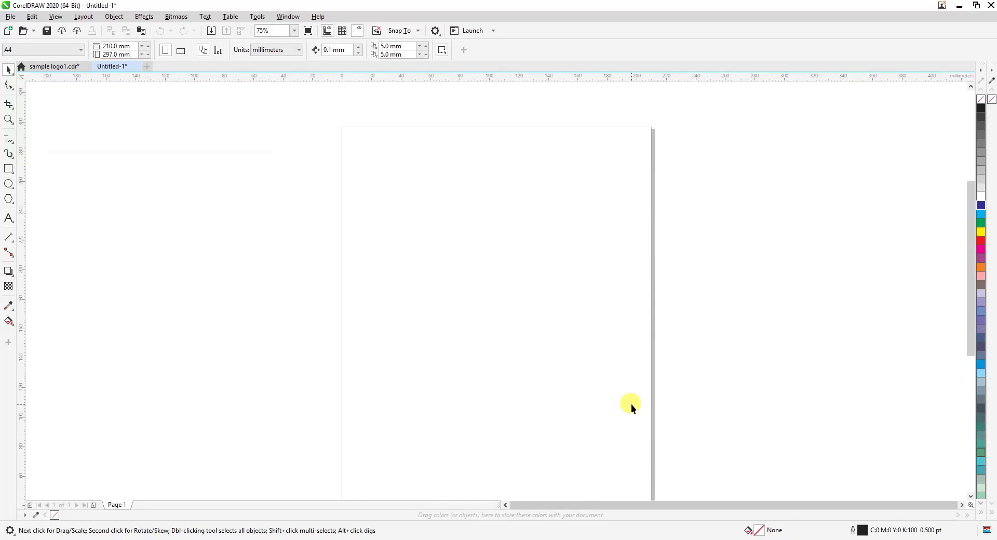
Change the A4 page to landscape orientation
{"action": "left_click", "coordinate": [16, 122]}
{"action": "left_click_drag", "start_coordinate": [305, 109], "coordinate": [697, 470]}
{"action": "left_click", "coordinate": [9, 70]}
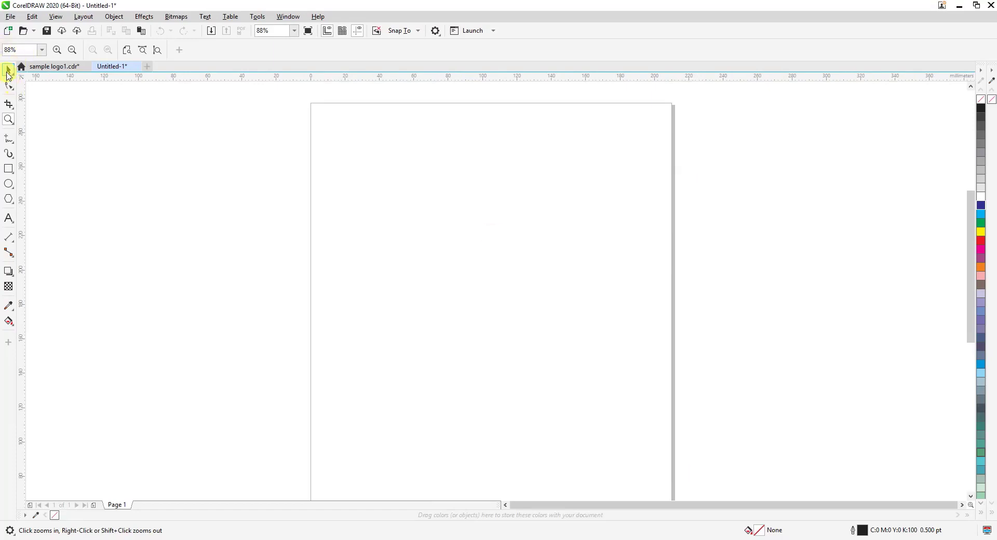
{"action": "left_click", "coordinate": [182, 52]}
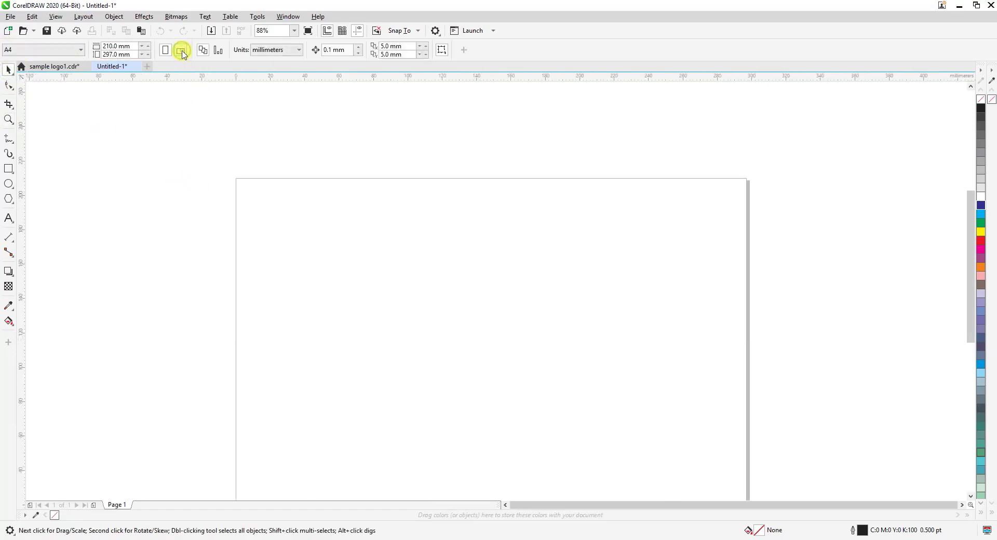
{"action": "mouse_move", "coordinate": [973, 276]}
{"action": "left_mouse_down"}
{"action": "mouse_move", "coordinate": [968, 322]}
{"action": "mouse_move", "coordinate": [966, 294]}
{"action": "left_mouse_up"}
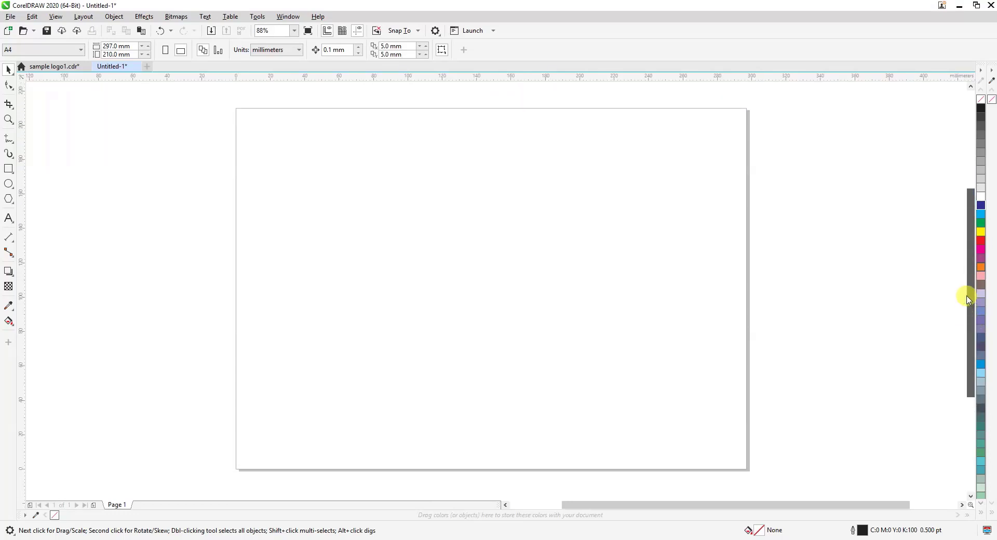
{"action": "left_click", "coordinate": [8, 119]}
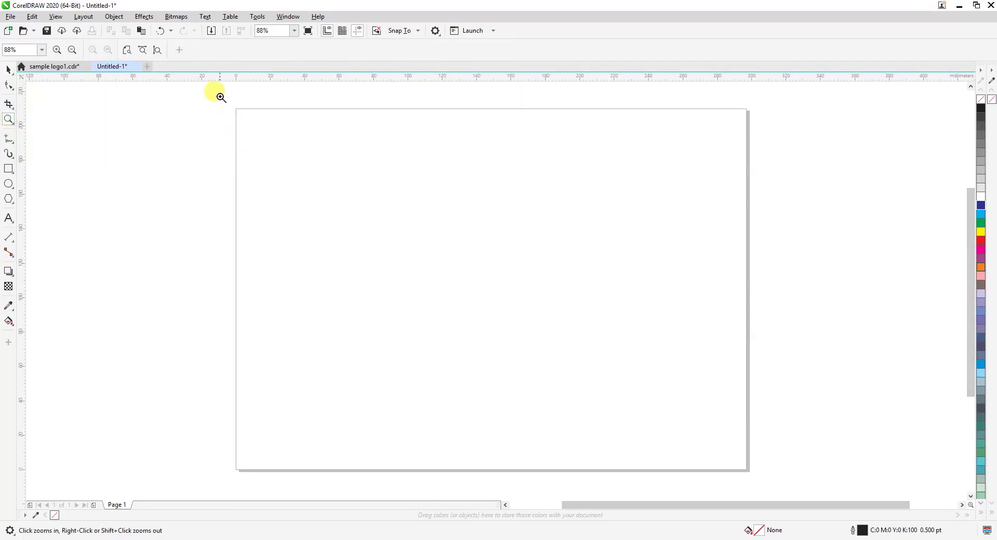
{"action": "left_click_drag", "start_coordinate": [219, 96], "coordinate": [771, 487]}
{"action": "left_click", "coordinate": [7, 72]}
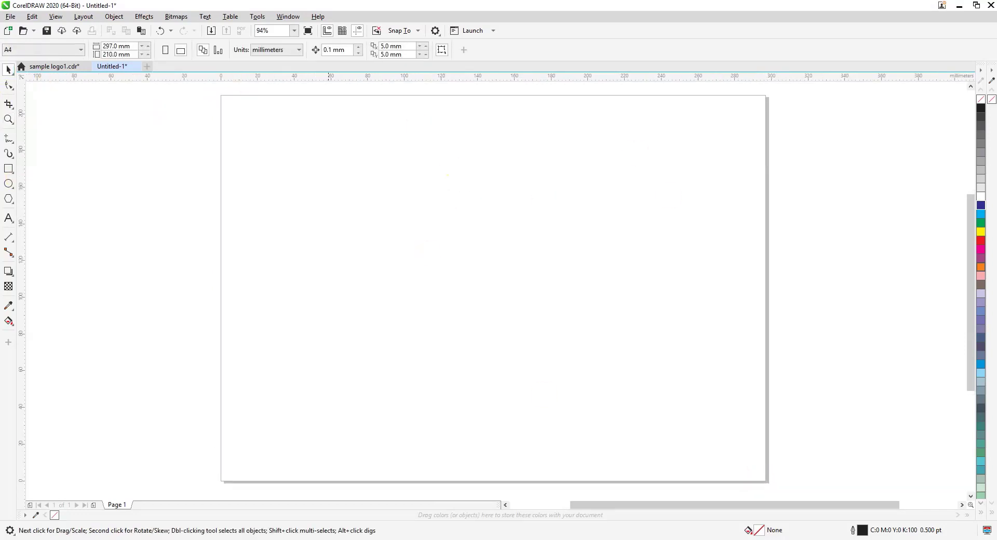
Draw a rectangle about 174 mm by 17.5 mm near the page's upper edge and round all its corners to about 7 mm
{"action": "left_click", "coordinate": [8, 169]}
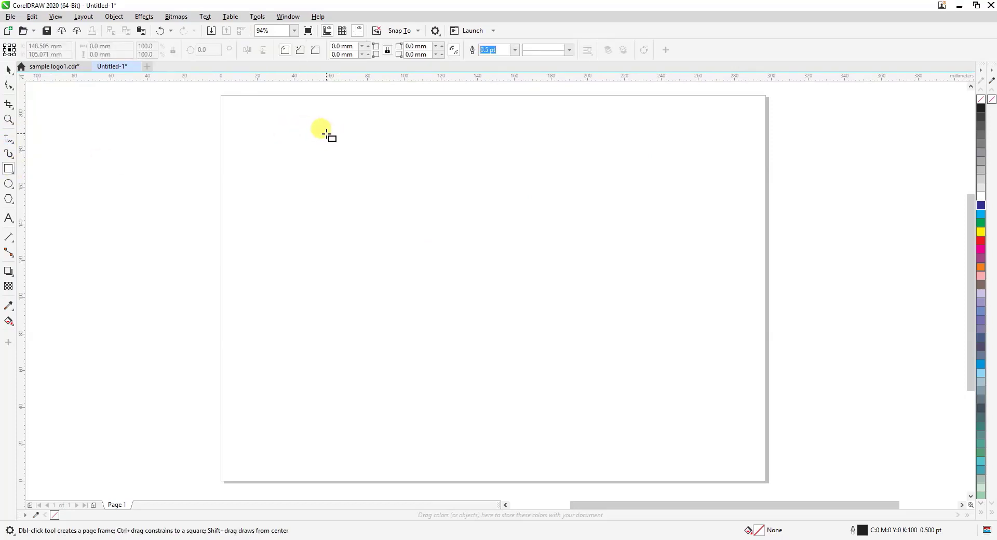
{"action": "left_click_drag", "start_coordinate": [326, 134], "coordinate": [646, 167]}
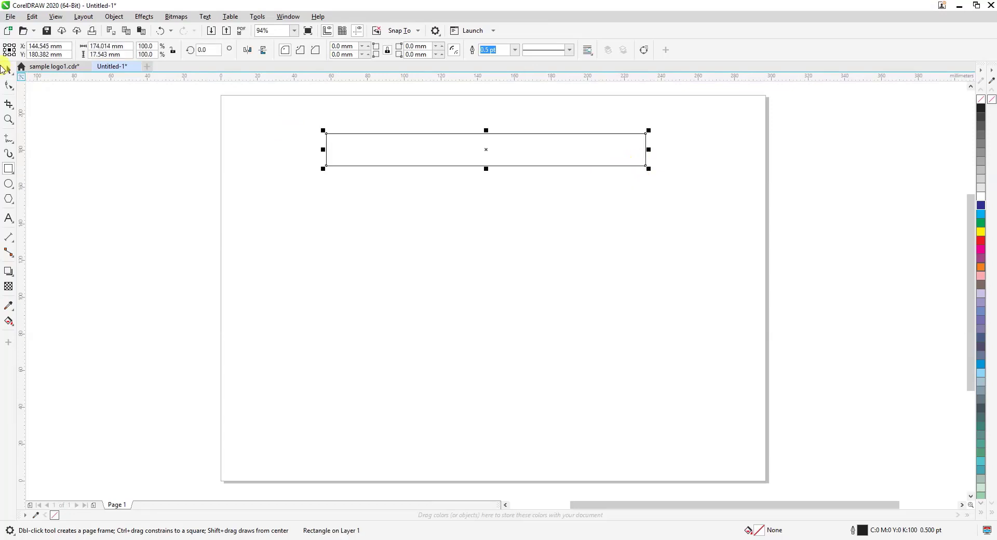
{"action": "left_click", "coordinate": [8, 69]}
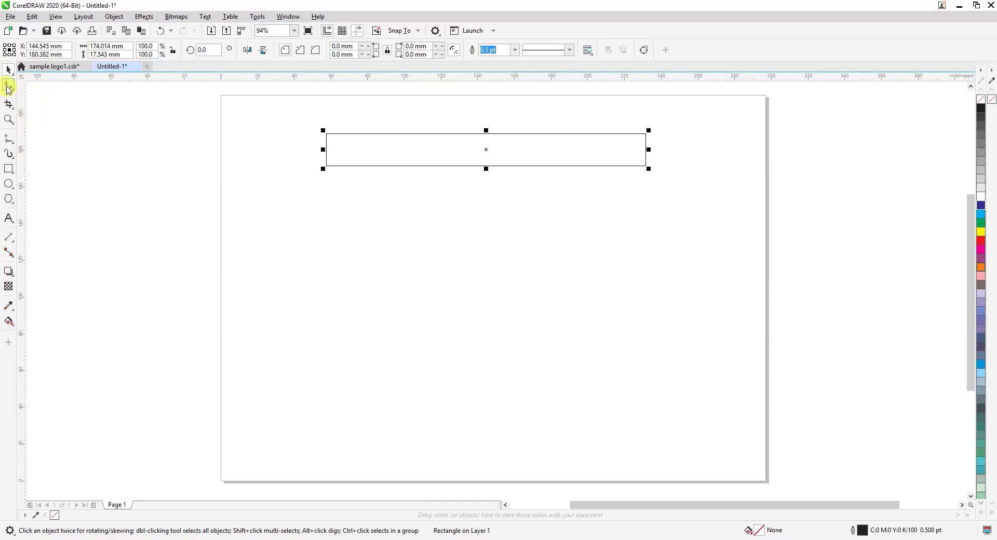
{"action": "left_click", "coordinate": [7, 86]}
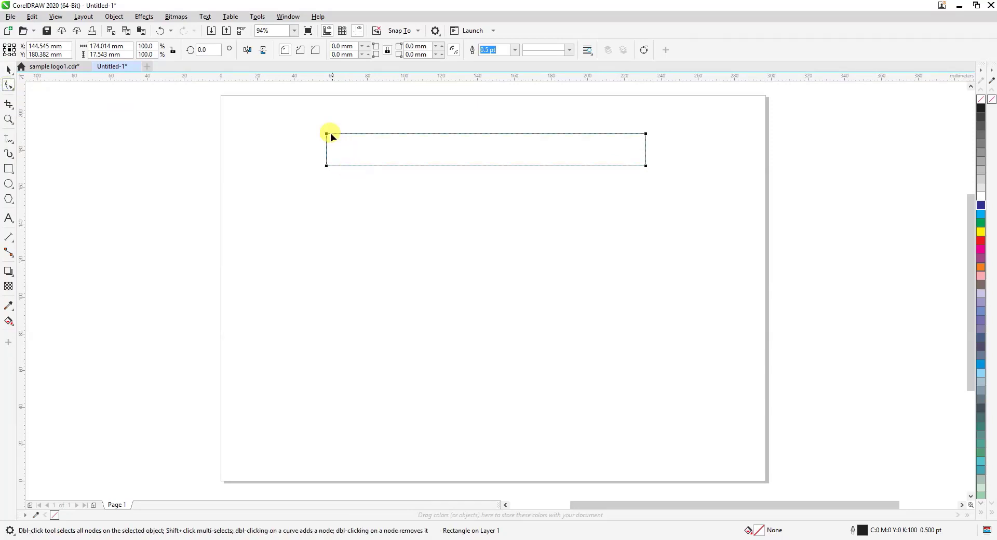
{"action": "left_click_drag", "start_coordinate": [326, 134], "coordinate": [339, 134]}
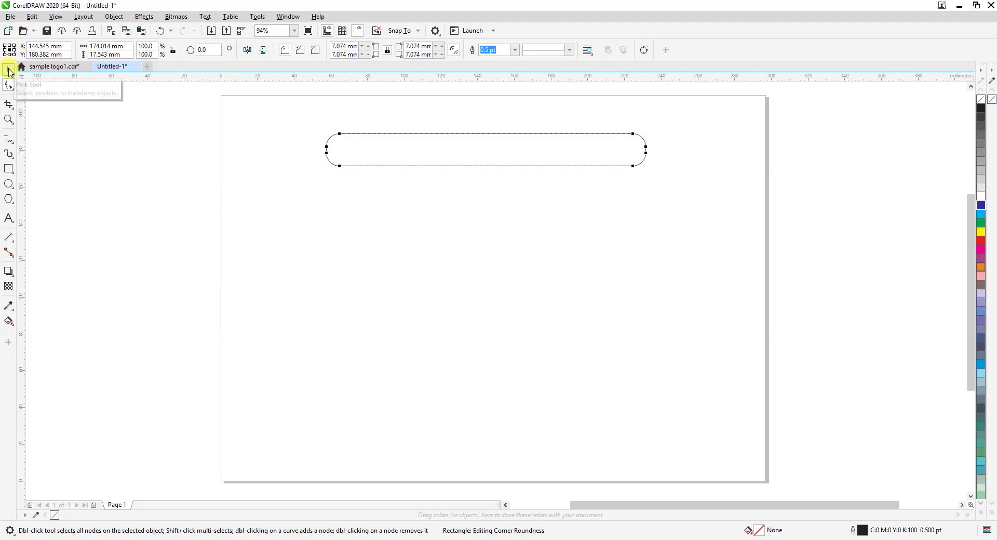
{"action": "left_click", "coordinate": [8, 71]}
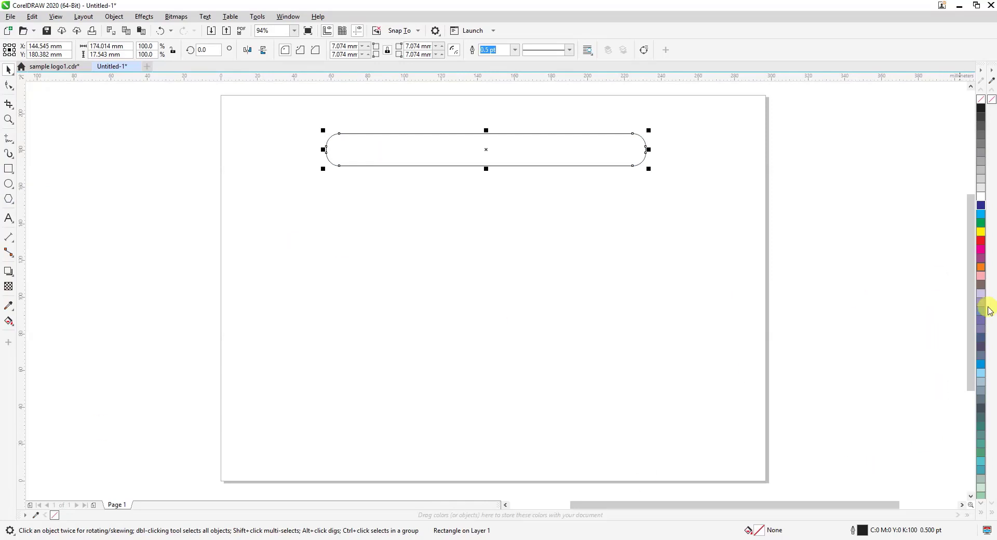
Give the rounded bar a Dark Green fill and outline (C20 M0 Y0 K80) and move it slightly up and to the left
{"action": "left_click", "coordinate": [981, 284]}
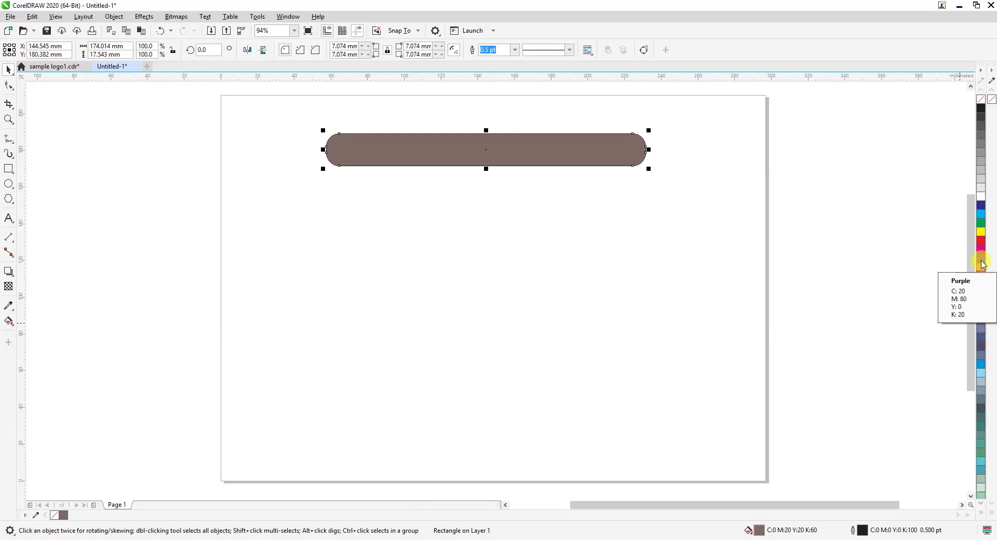
{"action": "left_click", "coordinate": [981, 259]}
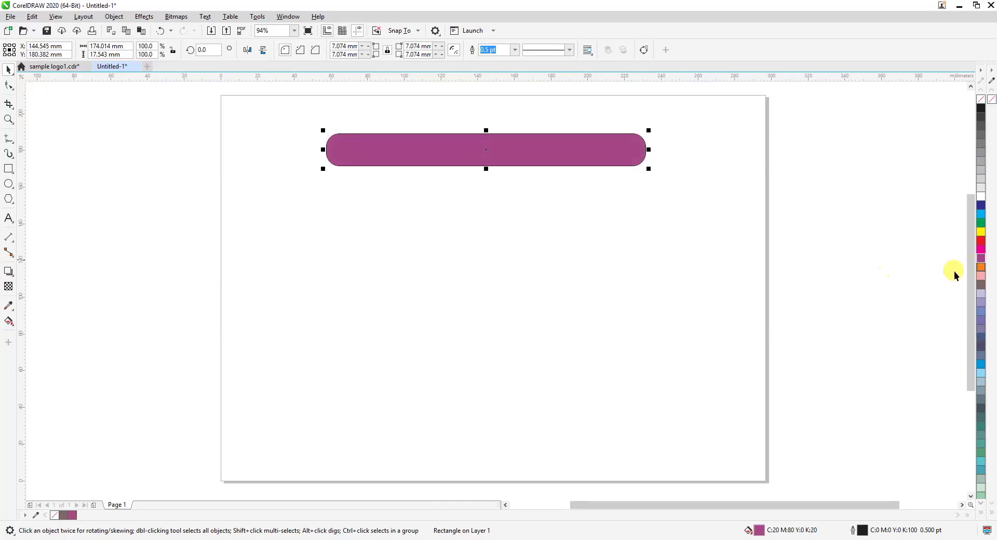
{"action": "left_click", "coordinate": [981, 408]}
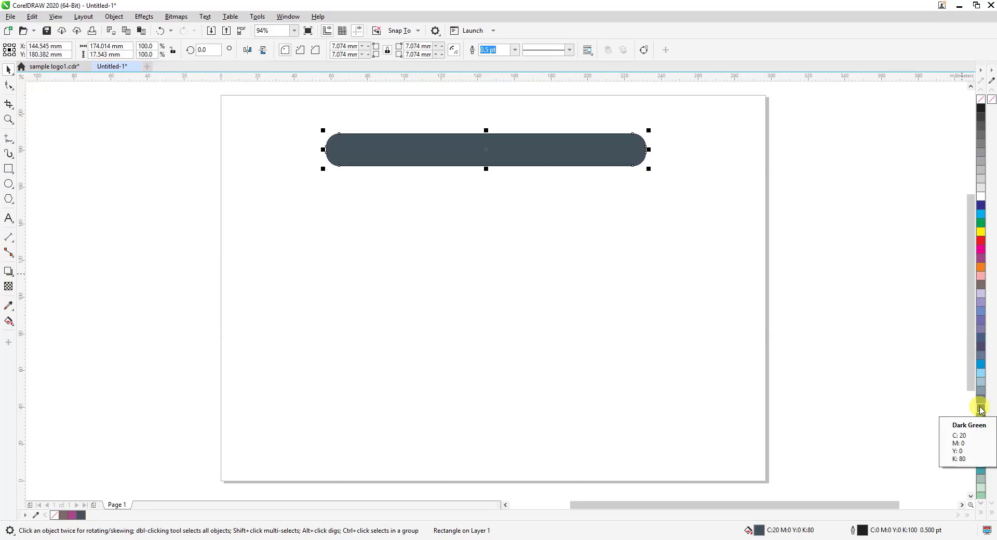
{"action": "right_click", "coordinate": [981, 408]}
{"action": "left_click_drag", "start_coordinate": [524, 156], "coordinate": [510, 140]}
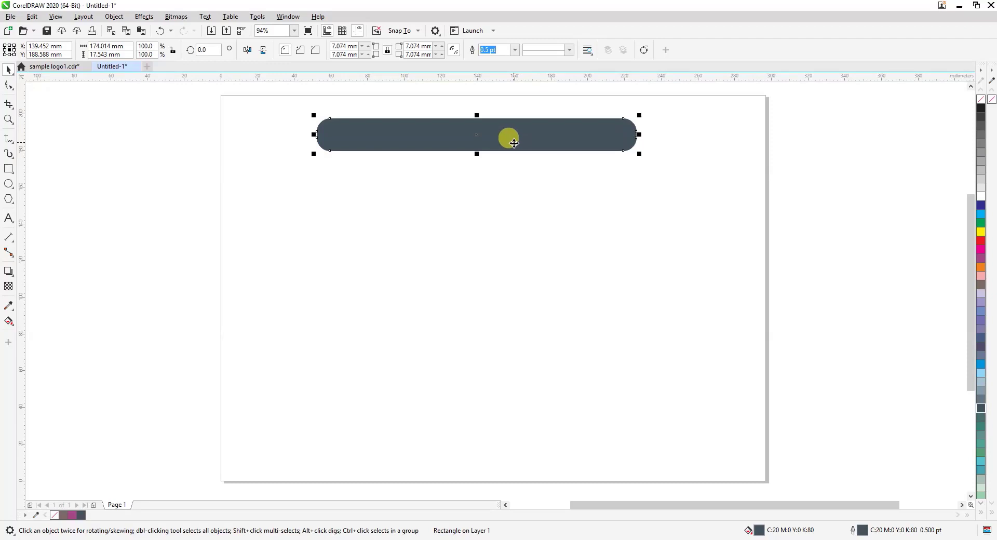
{"action": "left_click", "coordinate": [605, 187]}
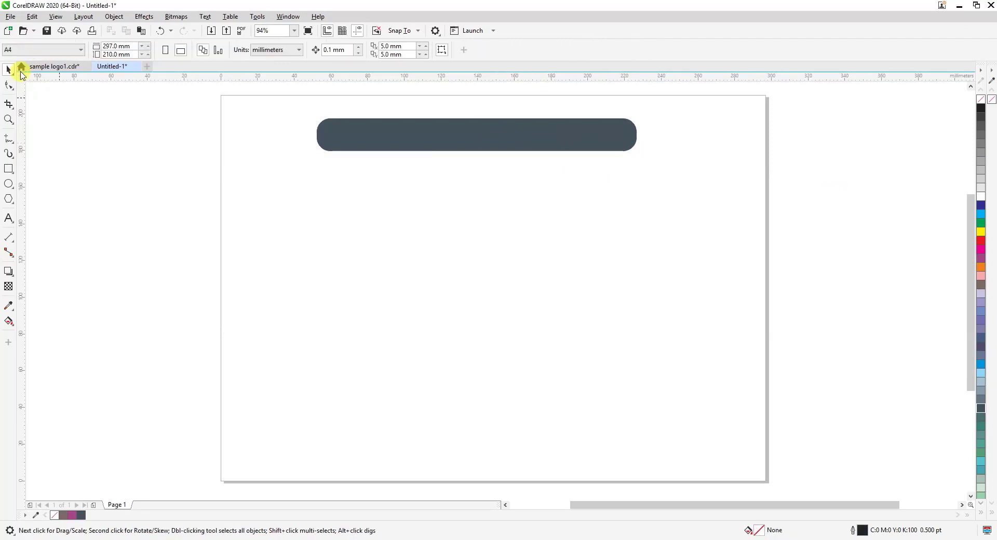
Import social.eps from the GS Graphics folder as editable with text as curves, and place the Urdu text group beside the page's left edge
{"action": "left_click", "coordinate": [8, 119]}
{"action": "left_click_drag", "start_coordinate": [246, 92], "coordinate": [694, 480]}
{"action": "left_click", "coordinate": [8, 69]}
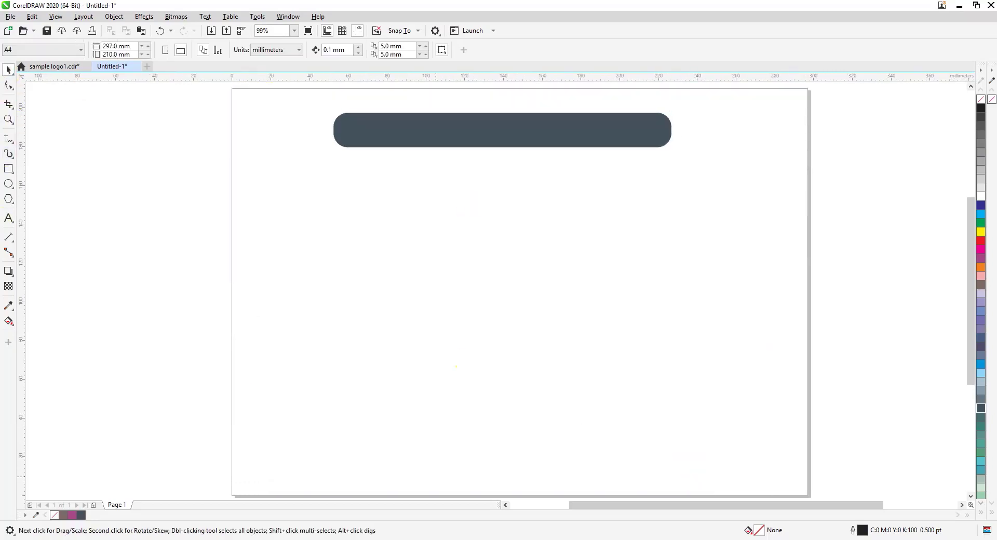
{"action": "left_click", "coordinate": [108, 539]}
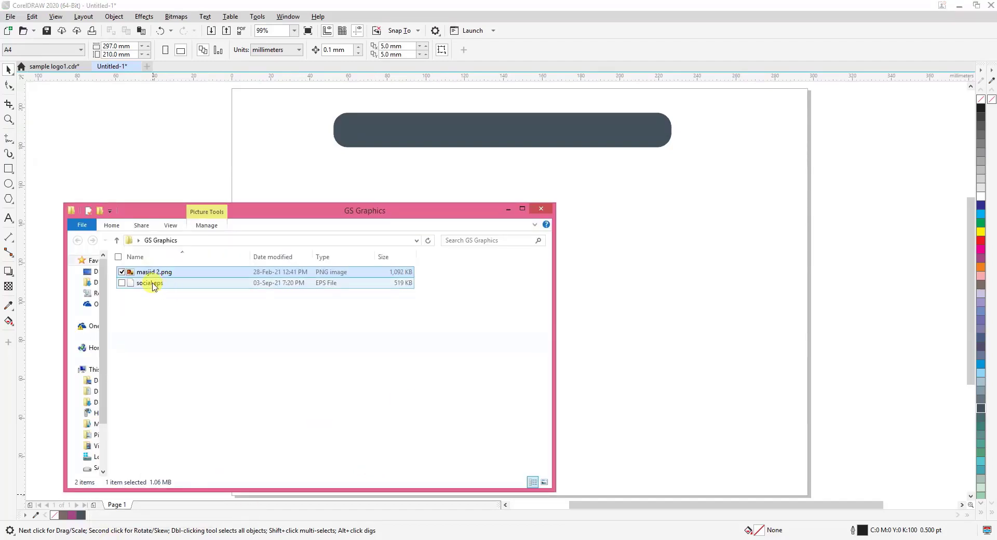
{"action": "left_click_drag", "start_coordinate": [151, 285], "coordinate": [657, 289]}
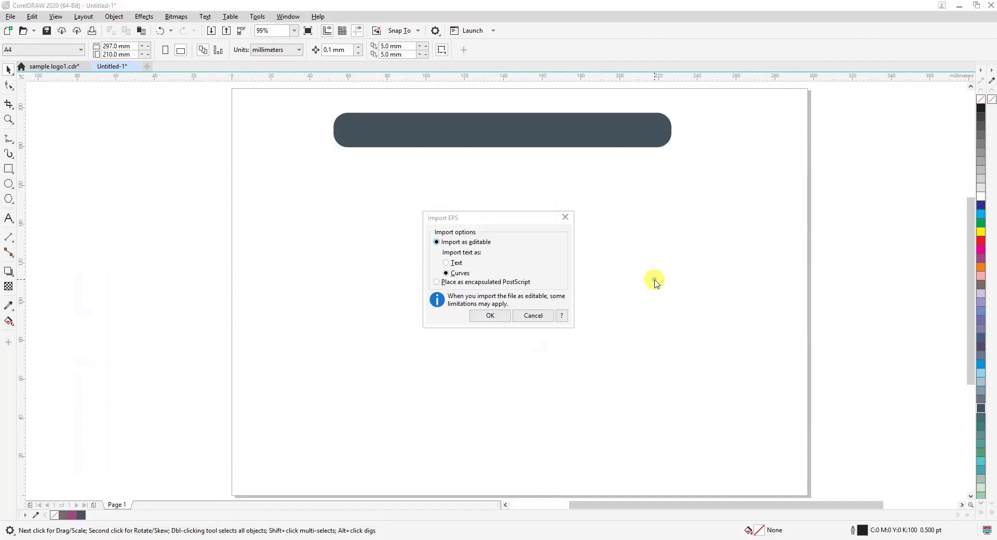
{"action": "left_click", "coordinate": [500, 315]}
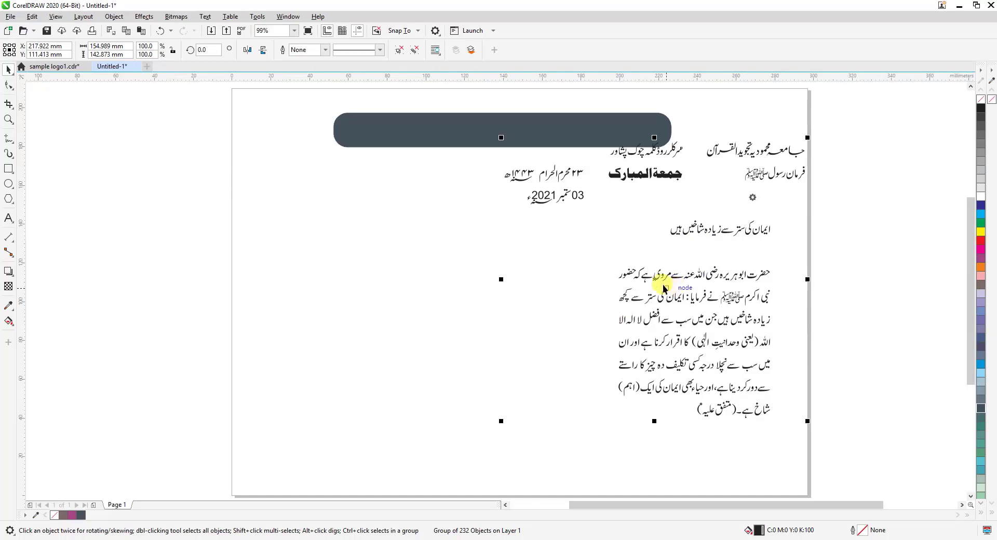
{"action": "left_click_drag", "start_coordinate": [657, 281], "coordinate": [68, 317]}
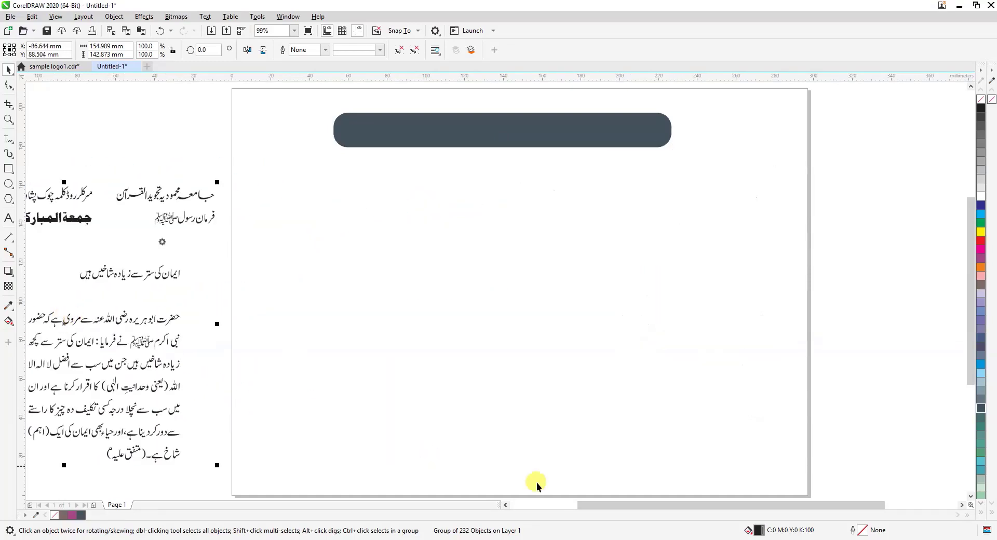
{"action": "left_click_drag", "start_coordinate": [594, 508], "coordinate": [587, 511]}
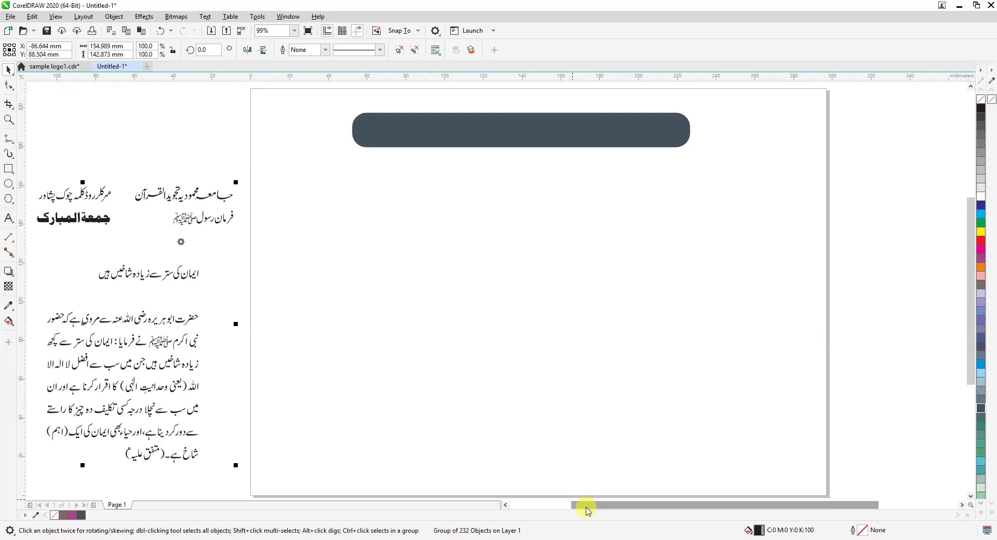
Set the dark rounded bar's width to 175 mm
{"action": "left_click", "coordinate": [557, 137]}
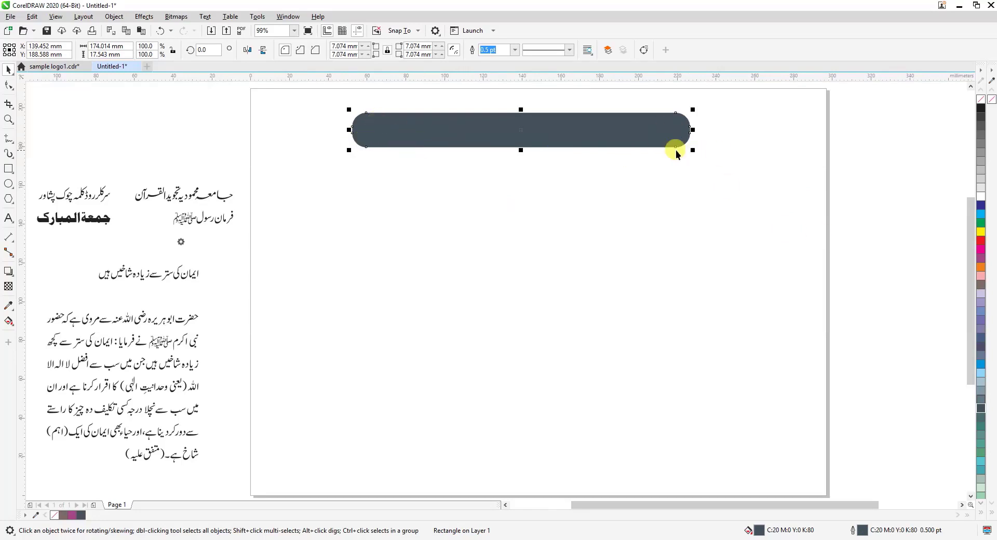
{"action": "left_click_drag", "start_coordinate": [100, 46], "coordinate": [98, 46]}
{"action": "double_click", "coordinate": [98, 46]}
{"action": "type", "text": "175"}
{"action": "key", "text": "Return"}
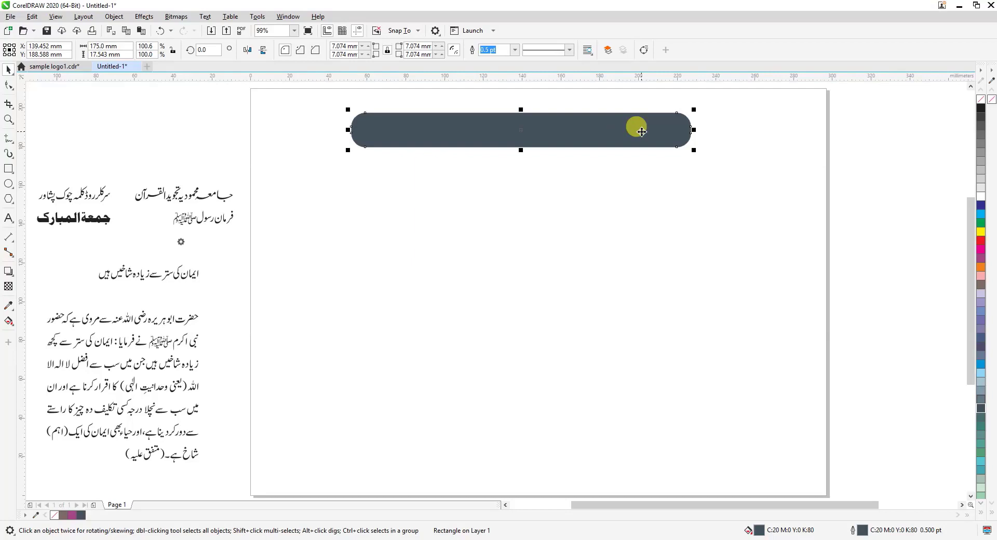
{"action": "left_click", "coordinate": [290, 143]}
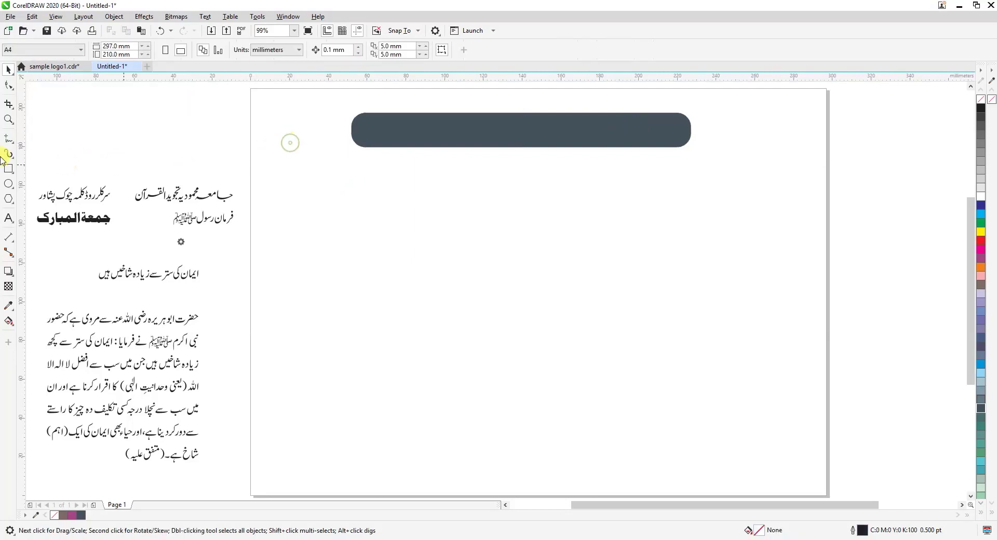
Draw a rectangle about 38 mm high just below the dark bar and set its width to 175 mm
{"action": "left_click", "coordinate": [9, 168]}
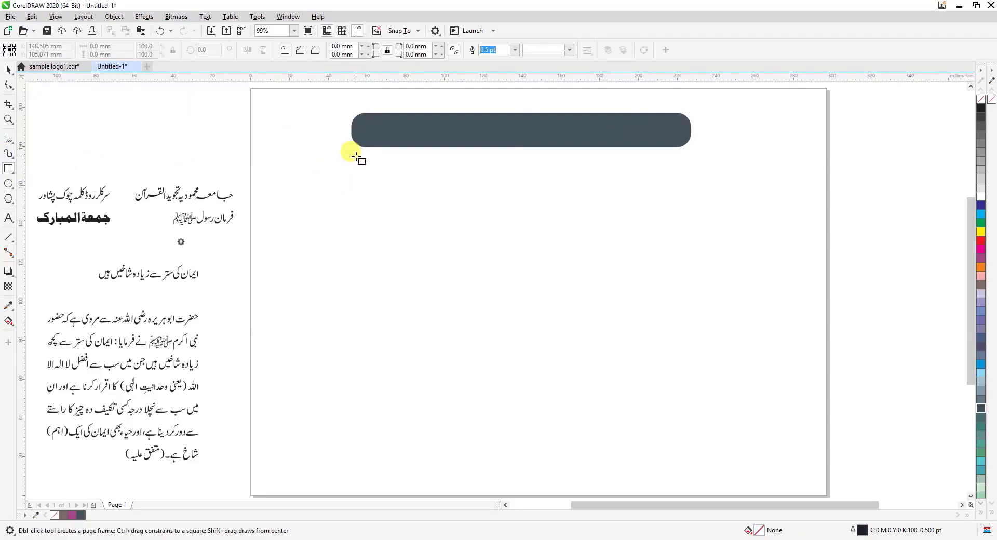
{"action": "left_click_drag", "start_coordinate": [355, 154], "coordinate": [687, 228]}
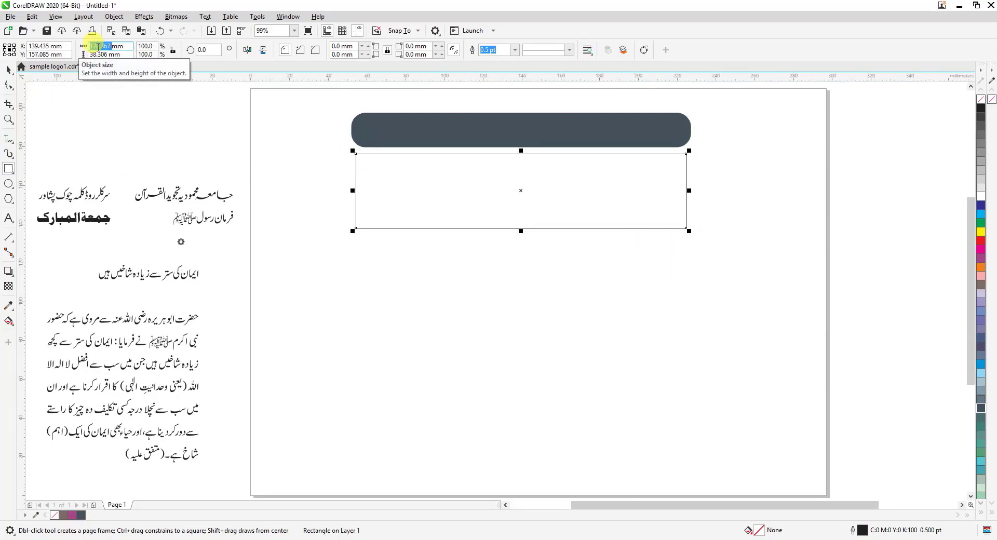
{"action": "key", "text": "Return"}
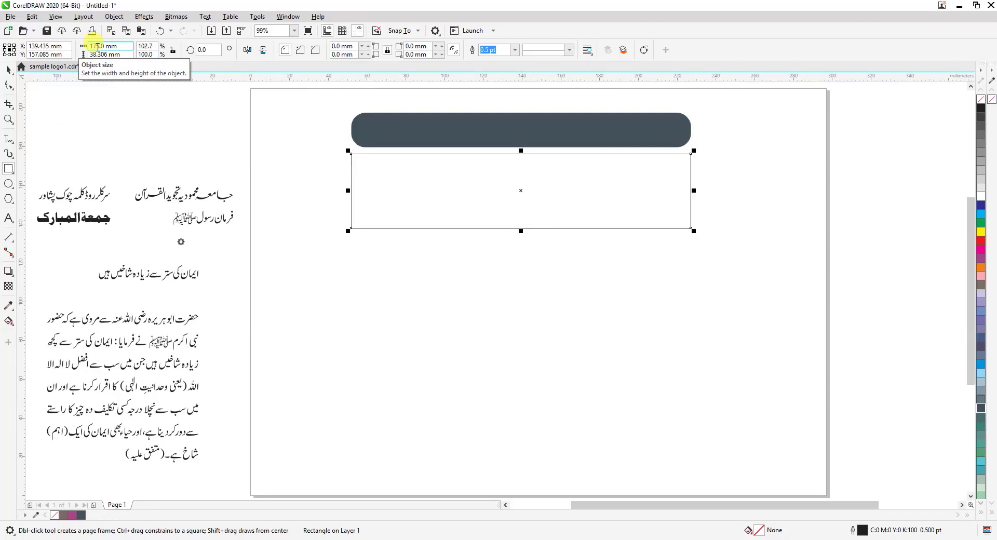
Round the lower rectangle's corners to about 3.4 mm and give it a 1.5 pt Dark Green outline
{"action": "left_click", "coordinate": [9, 86]}
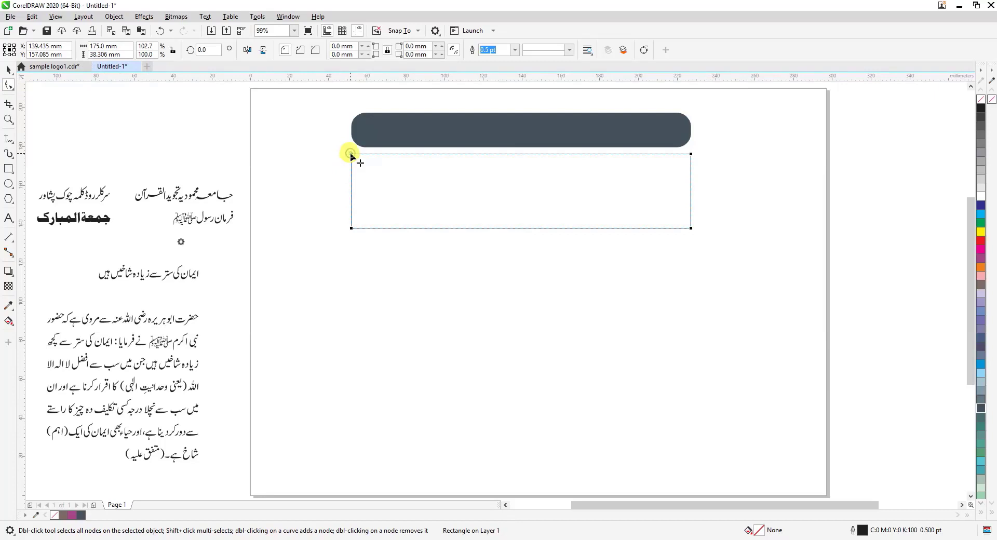
{"action": "left_click_drag", "start_coordinate": [351, 154], "coordinate": [358, 161]}
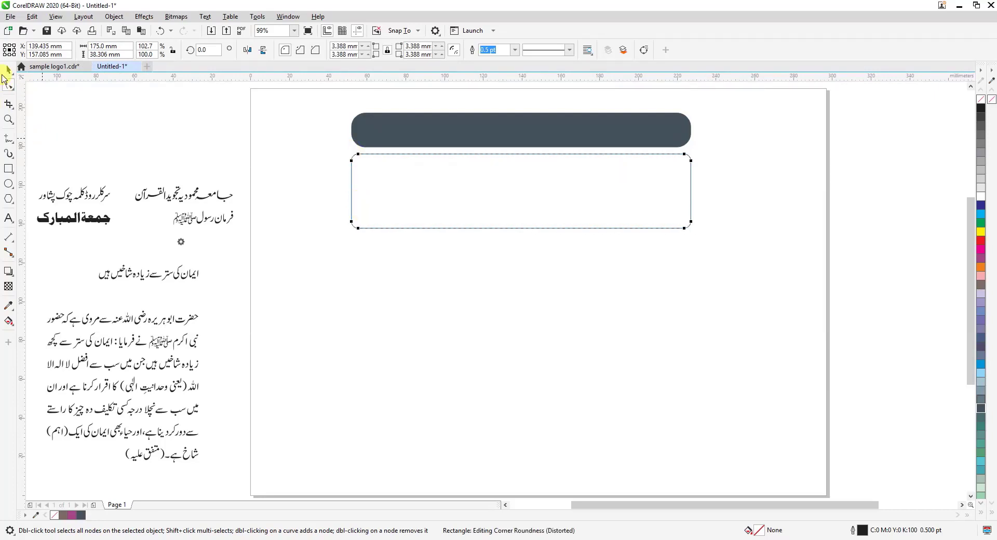
{"action": "left_click", "coordinate": [8, 71]}
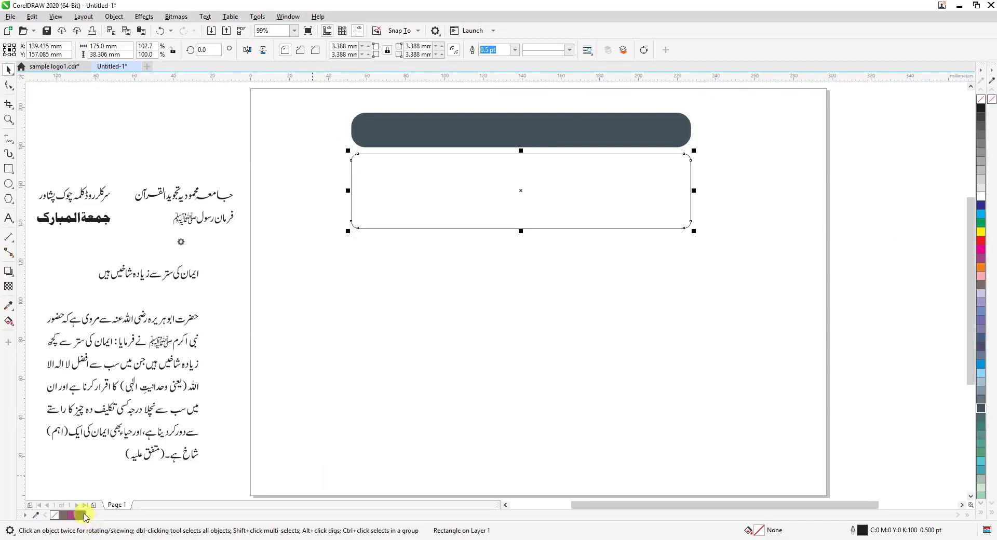
{"action": "right_click", "coordinate": [82, 515]}
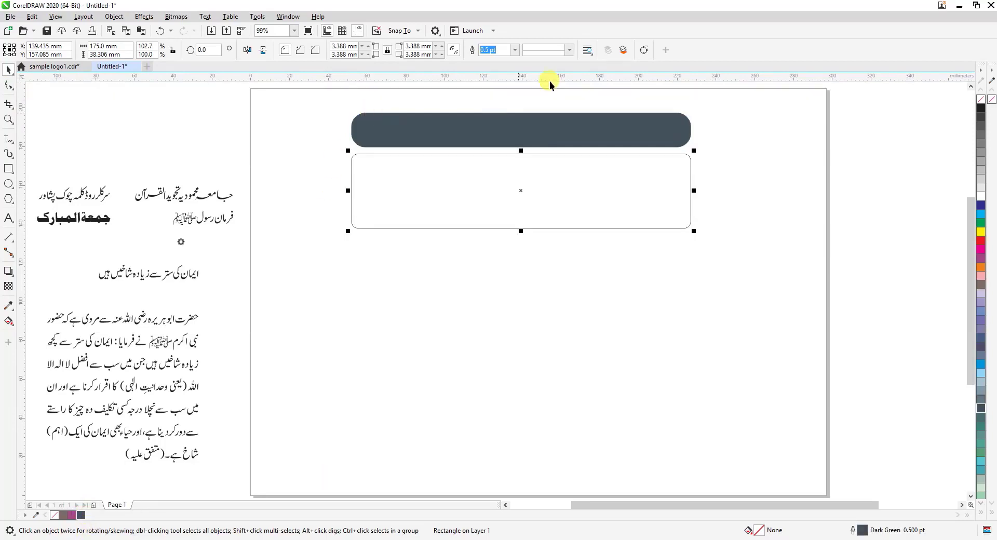
{"action": "left_click", "coordinate": [515, 50]}
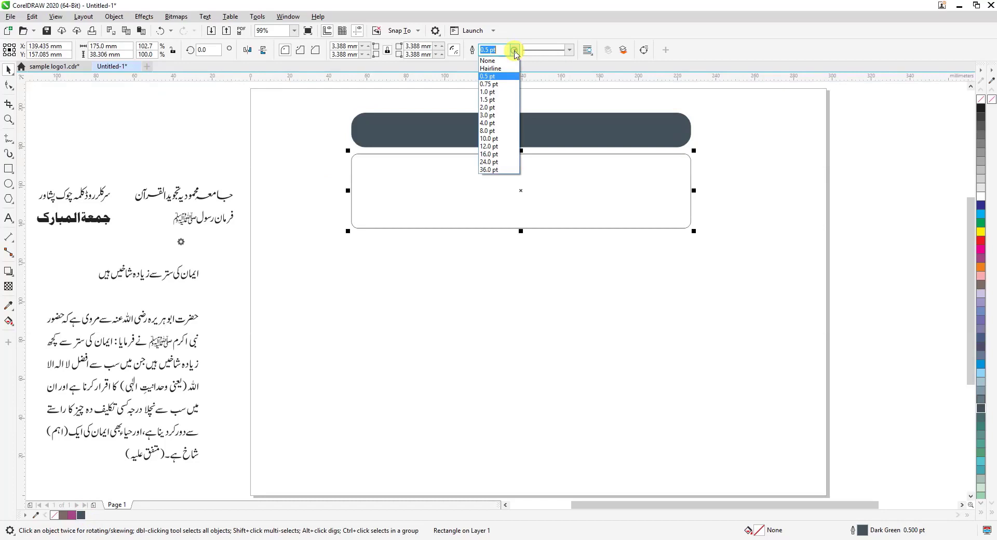
{"action": "left_click", "coordinate": [494, 100]}
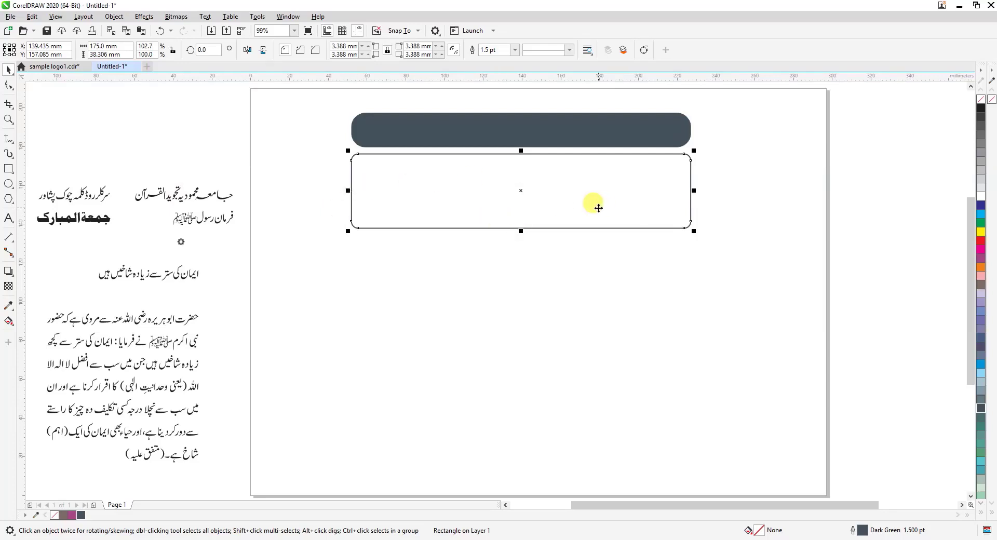
Centre the outlined rectangle horizontally on the dark bar, undoing the vertical centring
{"action": "left_click", "coordinate": [505, 127], "text": "shift"}
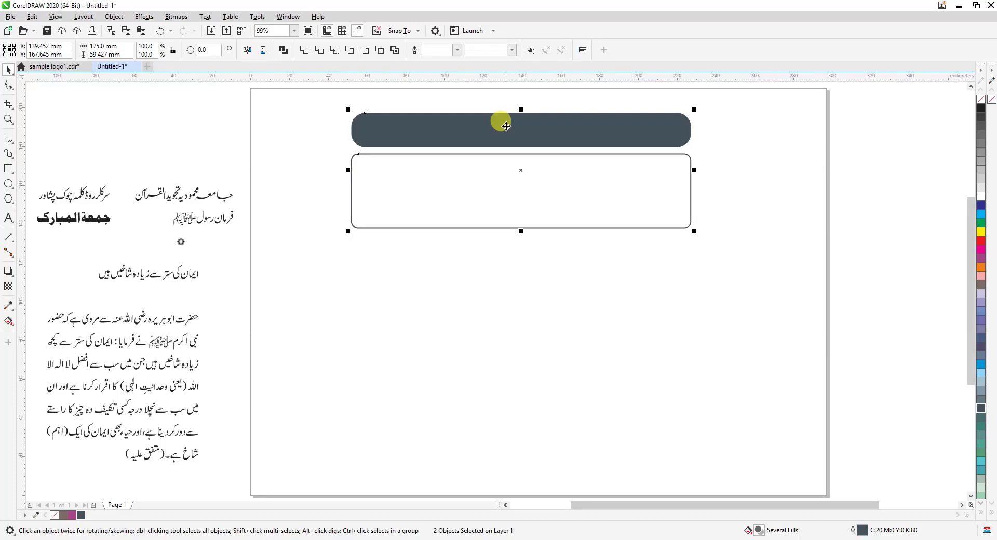
{"action": "key", "text": "c"}
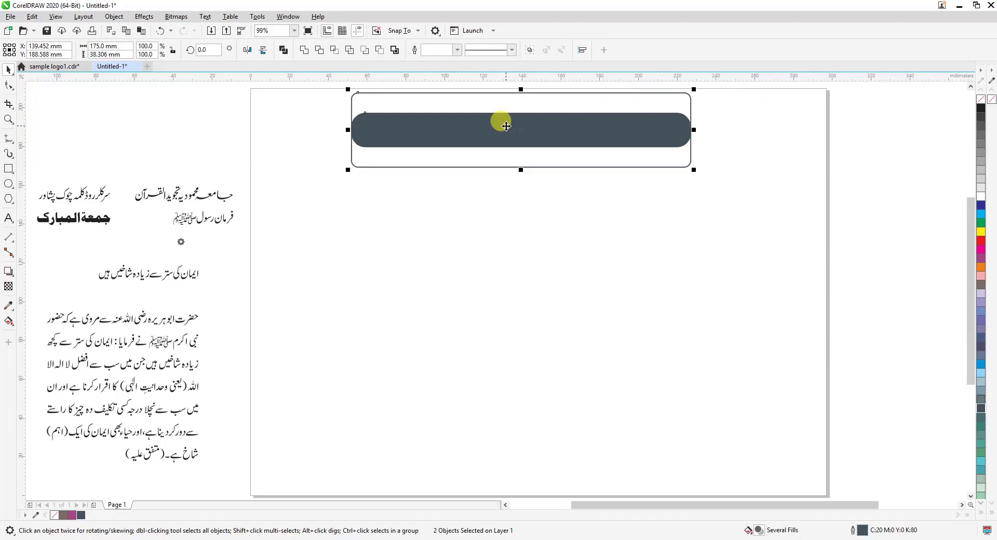
{"action": "key", "text": "ctrl+z"}
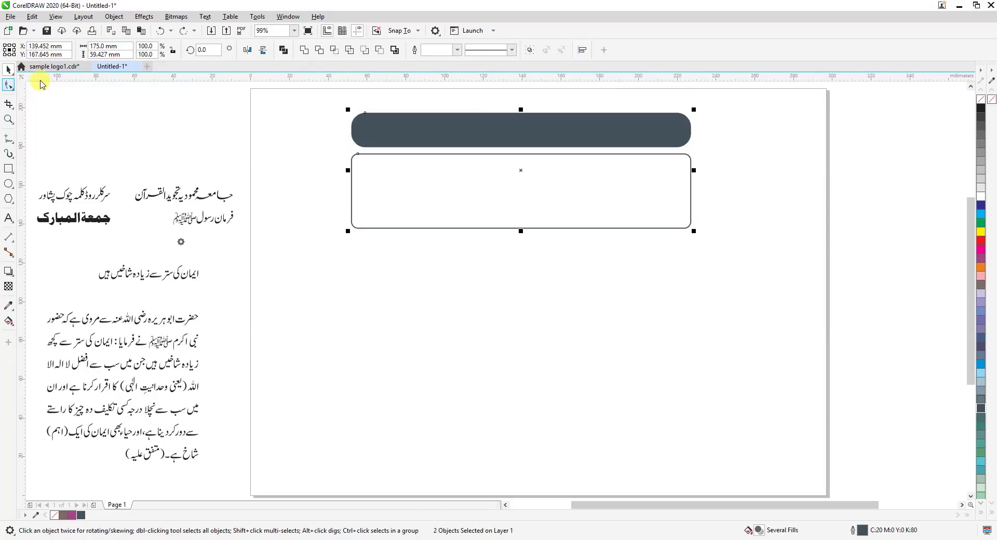
{"action": "left_click", "coordinate": [257, 140]}
Nudge the outlined rectangle up by about 2 mm to narrow the gap below the dark bar
{"action": "left_click", "coordinate": [484, 194]}
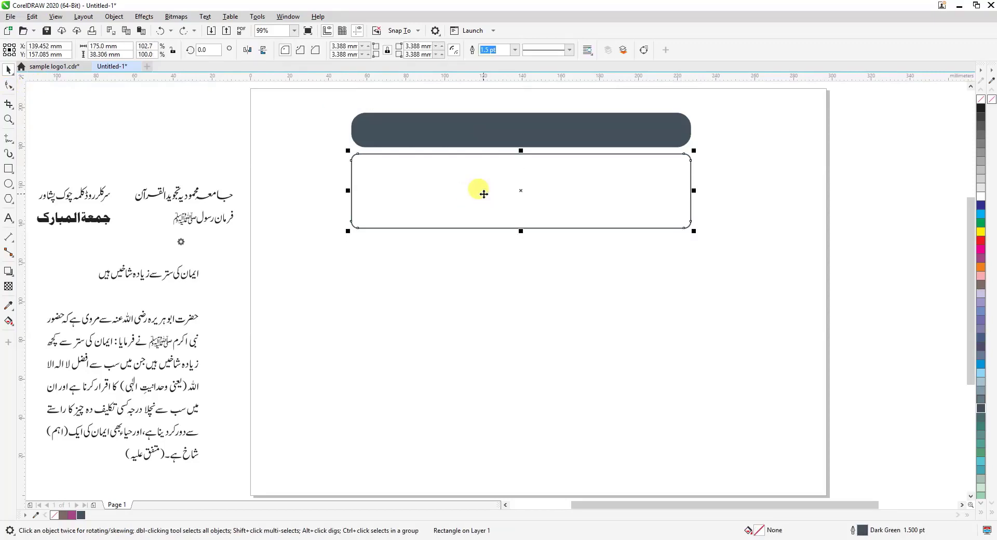
{"action": "key", "text": "Up"}
{"action": "key", "text": "Up"}
{"action": "key", "text": "Up"}
{"action": "key", "text": "Up"}
{"action": "key", "text": "Up"}
{"action": "key", "text": "Up"}
{"action": "key", "text": "Up"}
{"action": "key", "text": "Up"}
{"action": "key", "text": "Up"}
{"action": "key", "text": "Up"}
{"action": "key", "text": "Up"}
{"action": "key", "text": "Up"}
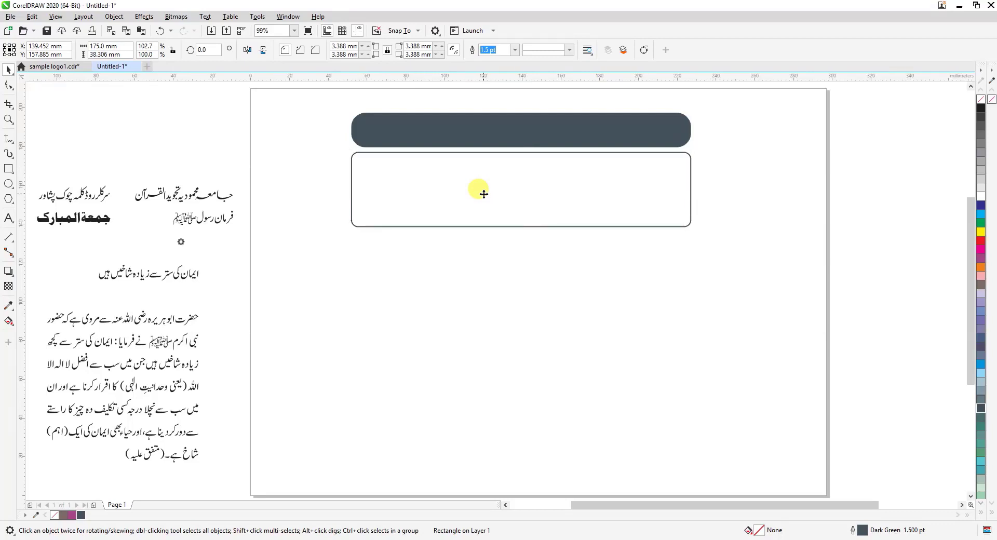
{"action": "key", "text": "Up"}
{"action": "key", "text": "Up"}
{"action": "key", "text": "Up"}
{"action": "key", "text": "Up"}
{"action": "key", "text": "Up"}
{"action": "key", "text": "Up"}
{"action": "key", "text": "Up"}
{"action": "key", "text": "Up"}
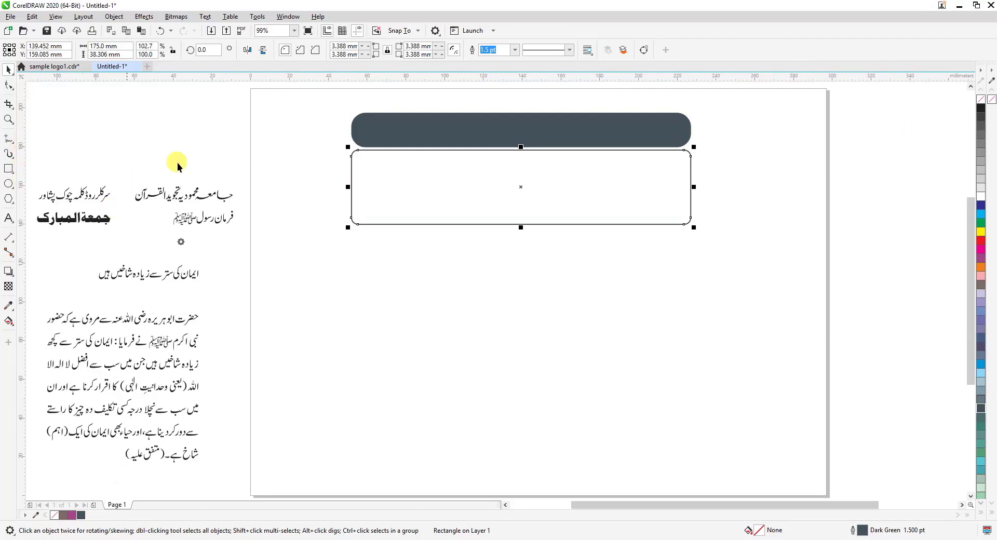
Draw an open Pen curve about 26 mm wide from the outlined box's lower edge to its upper edge near the right end, bulging left
{"action": "left_click", "coordinate": [8, 120]}
{"action": "left_click_drag", "start_coordinate": [320, 95], "coordinate": [710, 271]}
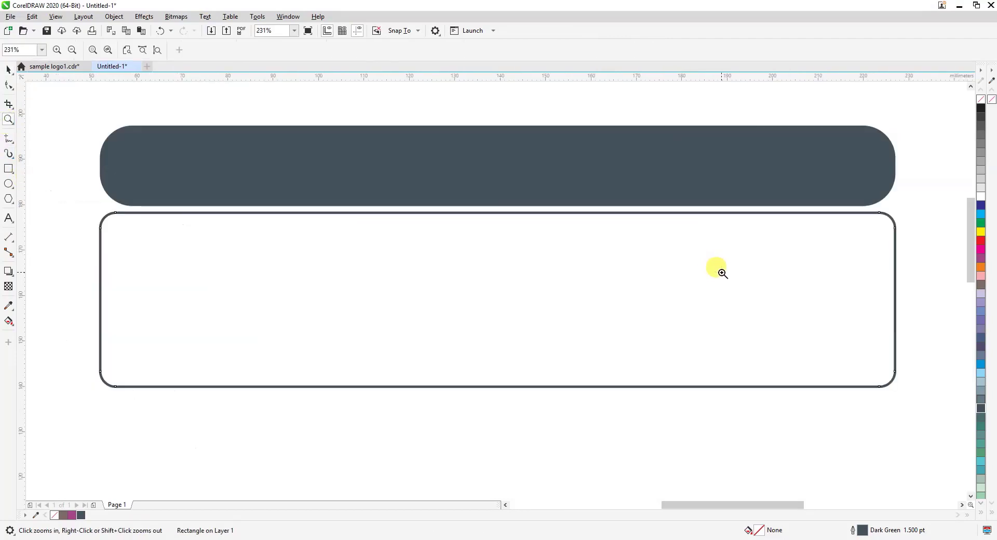
{"action": "left_click", "coordinate": [9, 69]}
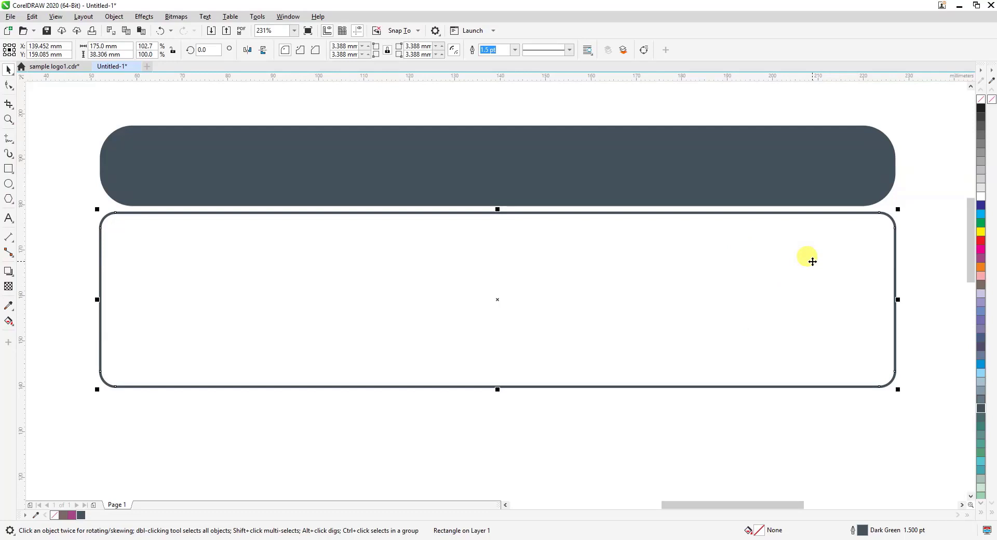
{"action": "left_click", "coordinate": [14, 142]}
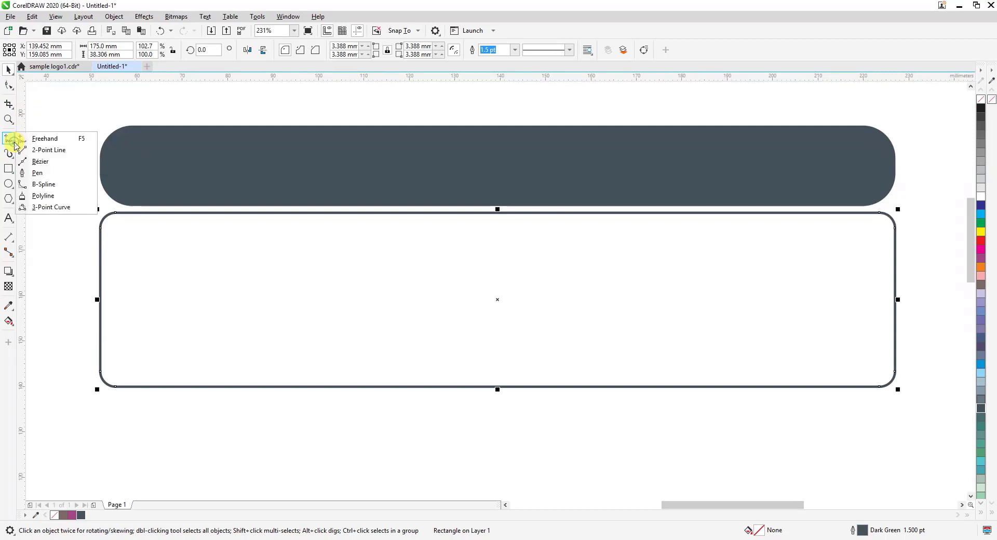
{"action": "left_click", "coordinate": [36, 172]}
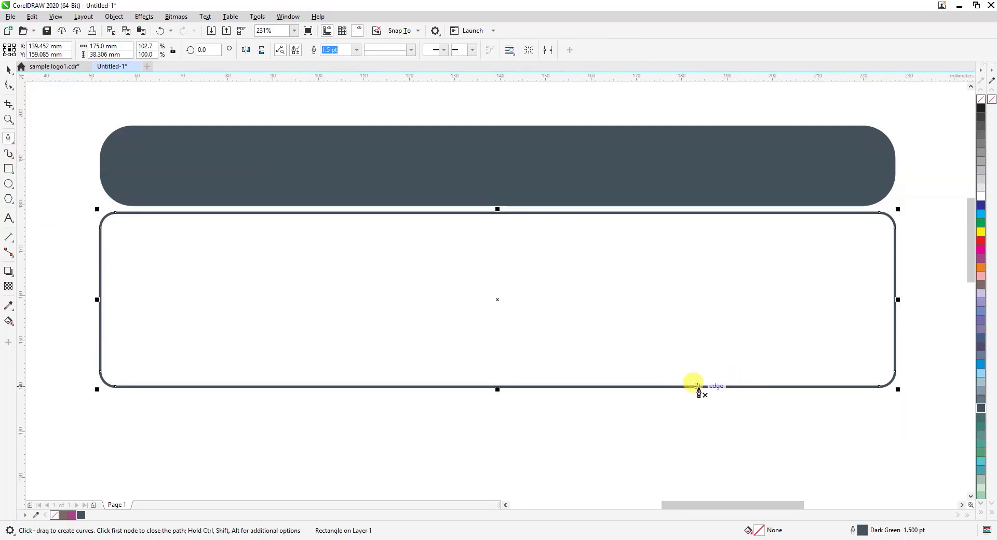
{"action": "left_click", "coordinate": [663, 387]}
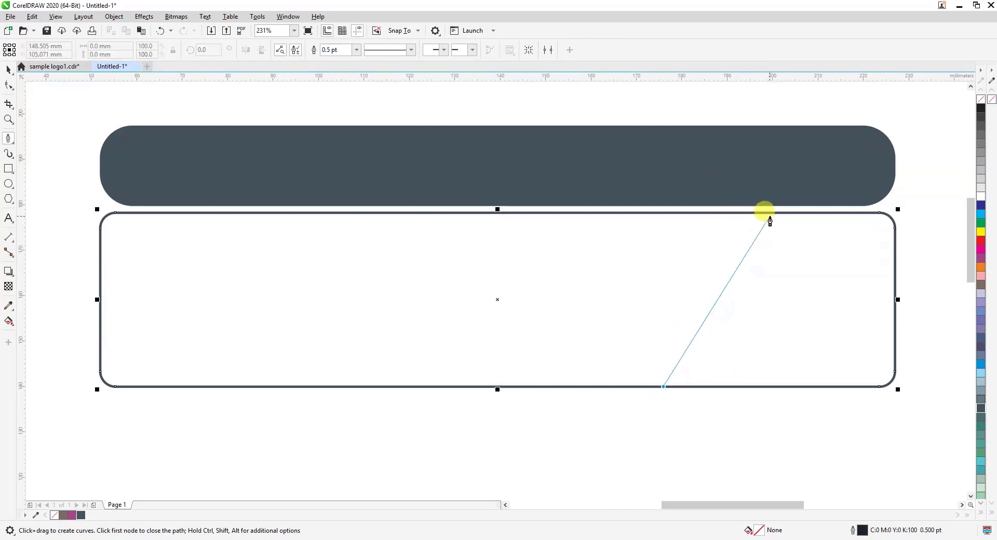
{"action": "left_click_drag", "start_coordinate": [769, 212], "coordinate": [943, 166]}
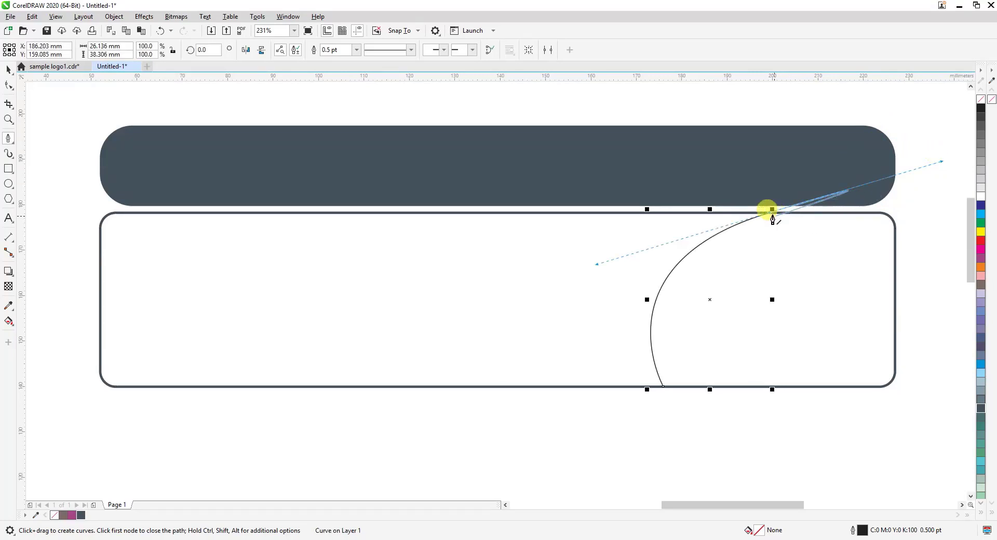
{"action": "left_click", "coordinate": [771, 214]}
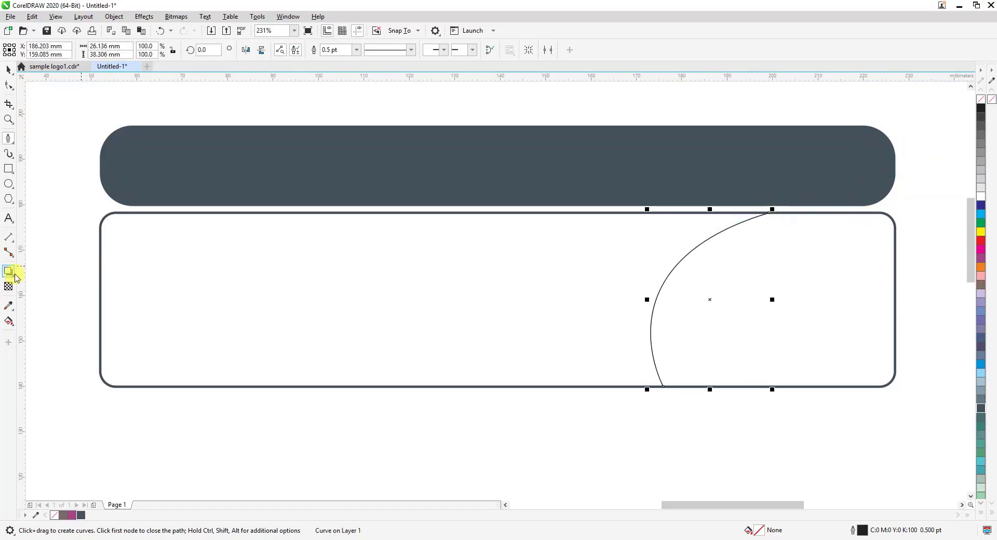
Try Smart Fill on the region right of the curve inside the outlined box, and undo the fill
{"action": "left_click", "coordinate": [9, 322]}
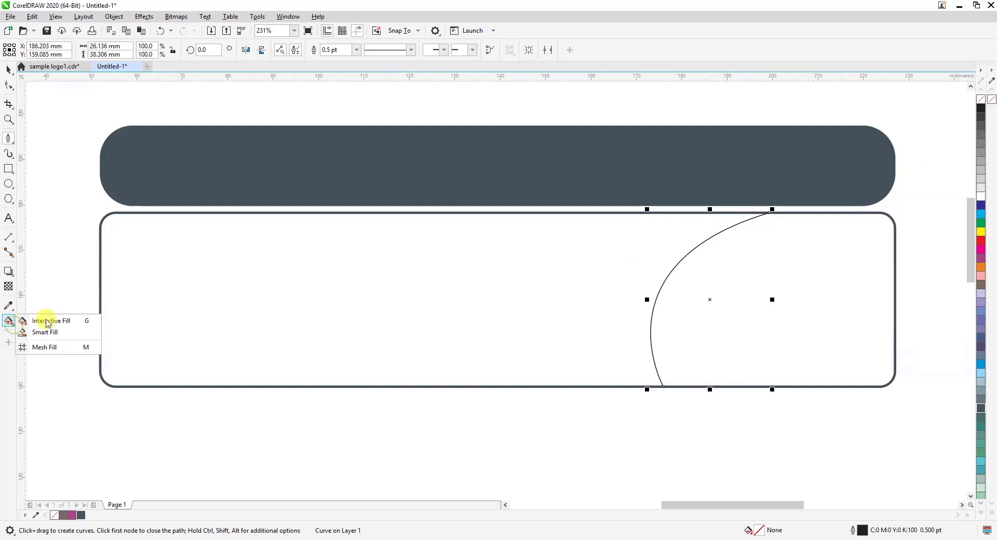
{"action": "left_click", "coordinate": [45, 332]}
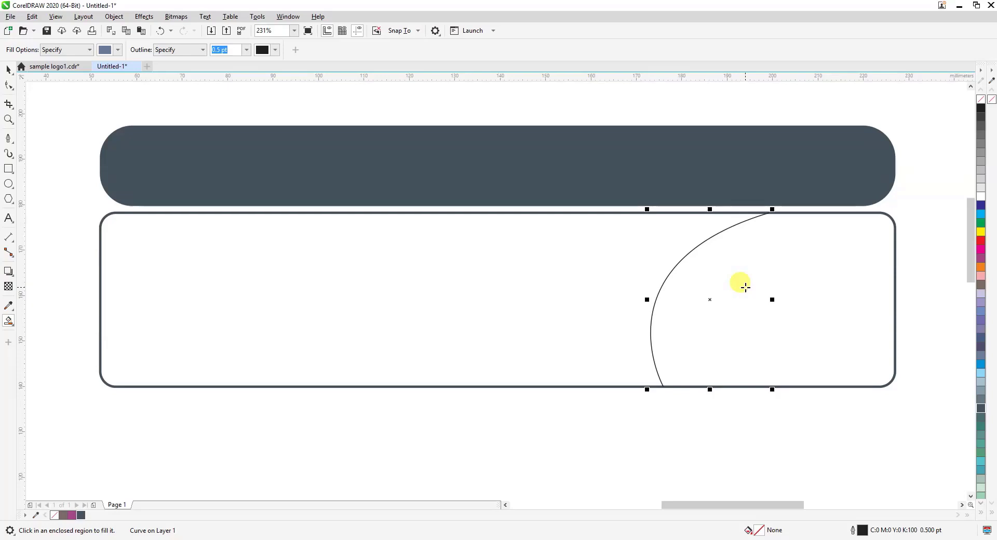
{"action": "left_click", "coordinate": [745, 287]}
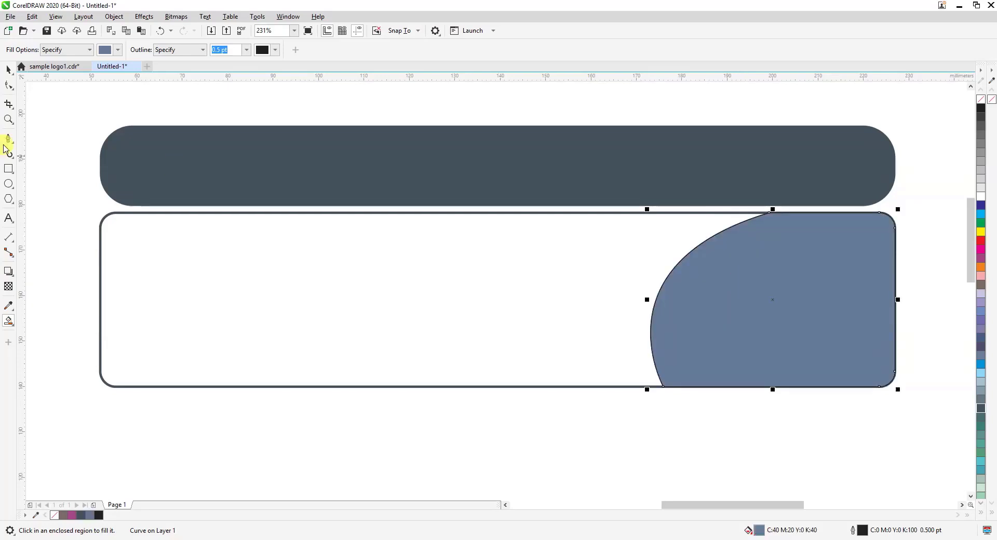
{"action": "left_click", "coordinate": [5, 69]}
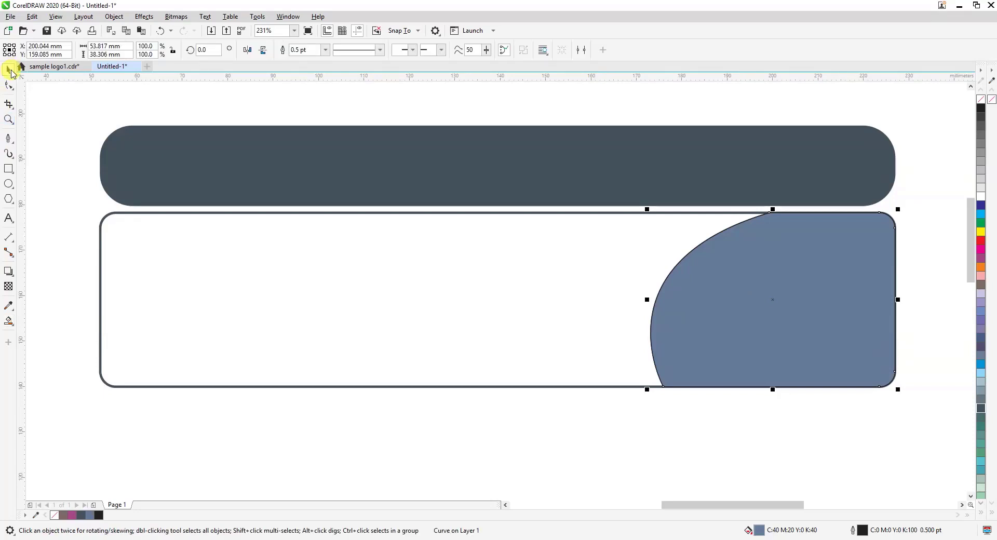
{"action": "key", "text": "ctrl+z"}
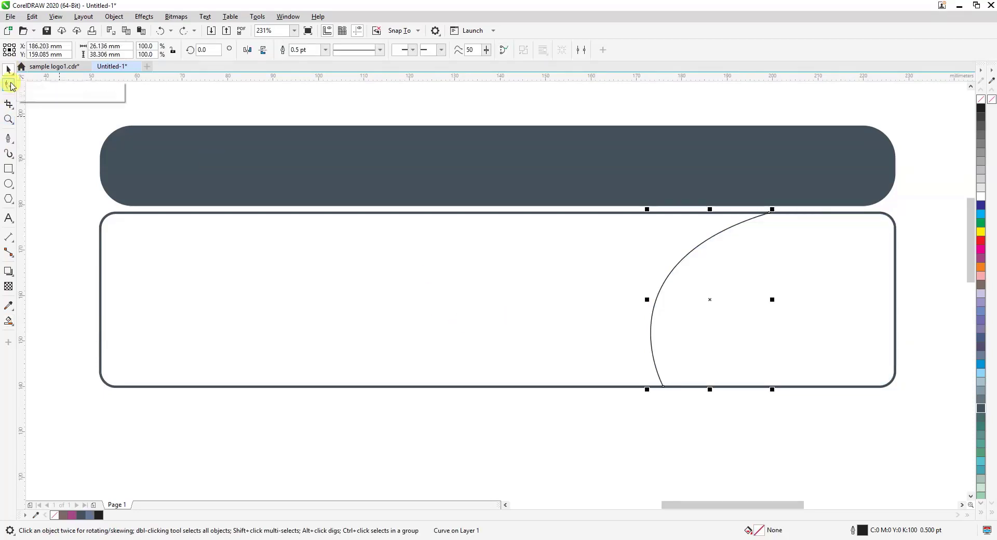
{"action": "left_click", "coordinate": [73, 119]}
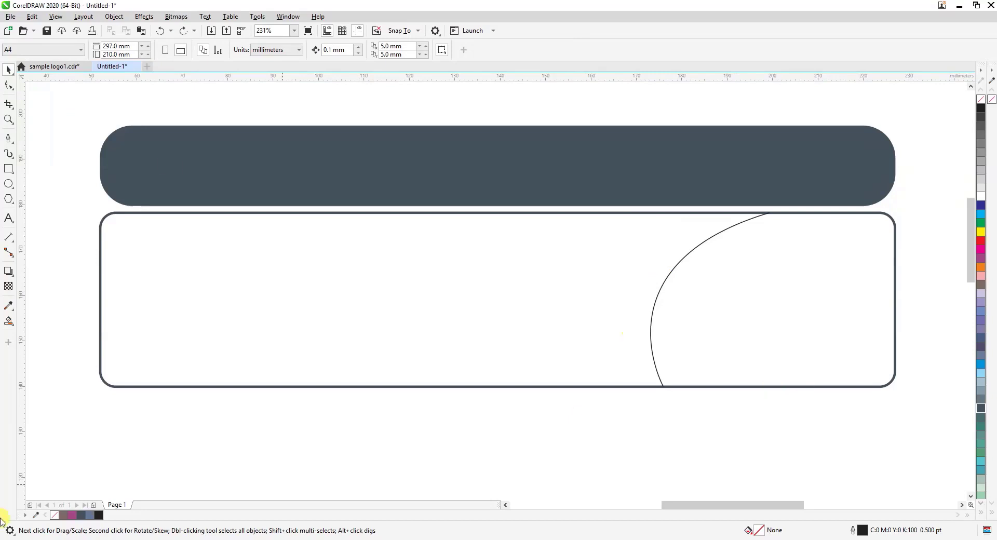
Set the curve's outline width to 1.0 pt
{"action": "left_click", "coordinate": [660, 291]}
{"action": "left_click", "coordinate": [318, 50]}
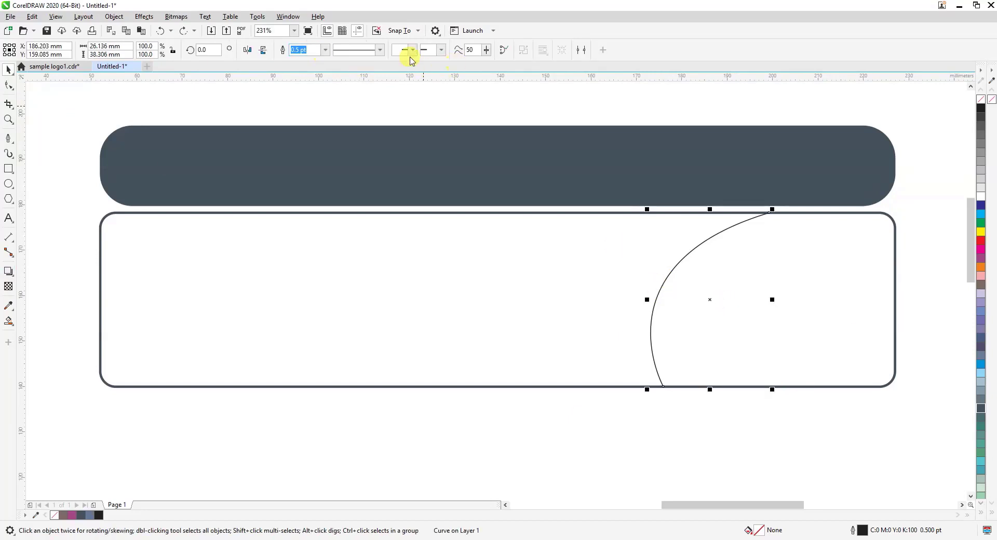
{"action": "left_click", "coordinate": [325, 50]}
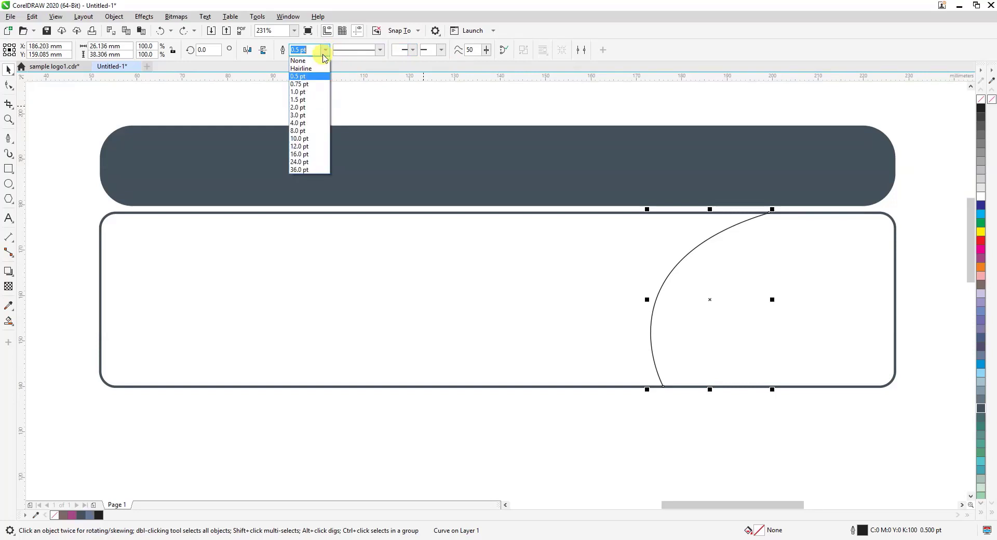
{"action": "left_click", "coordinate": [311, 107]}
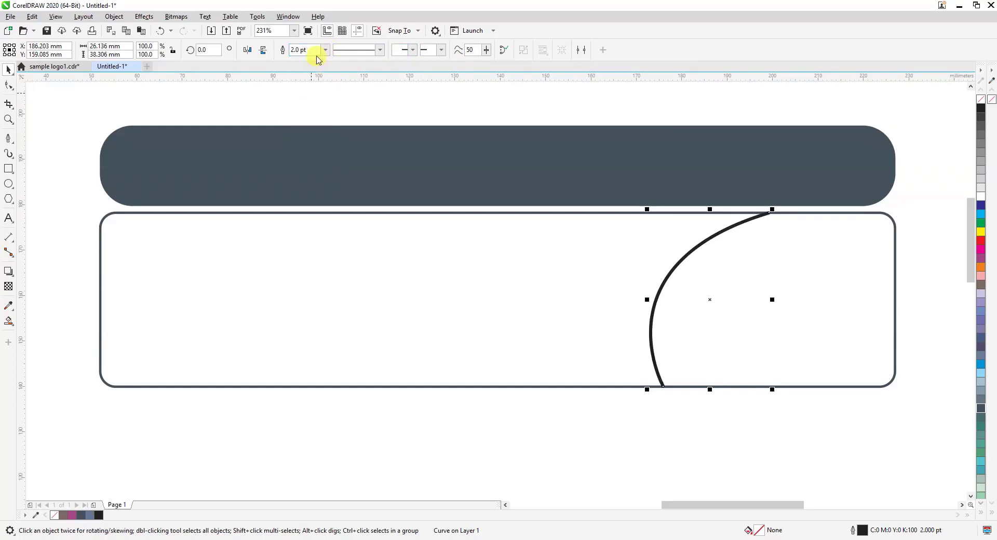
{"action": "left_click", "coordinate": [325, 49]}
{"action": "left_click", "coordinate": [307, 93]}
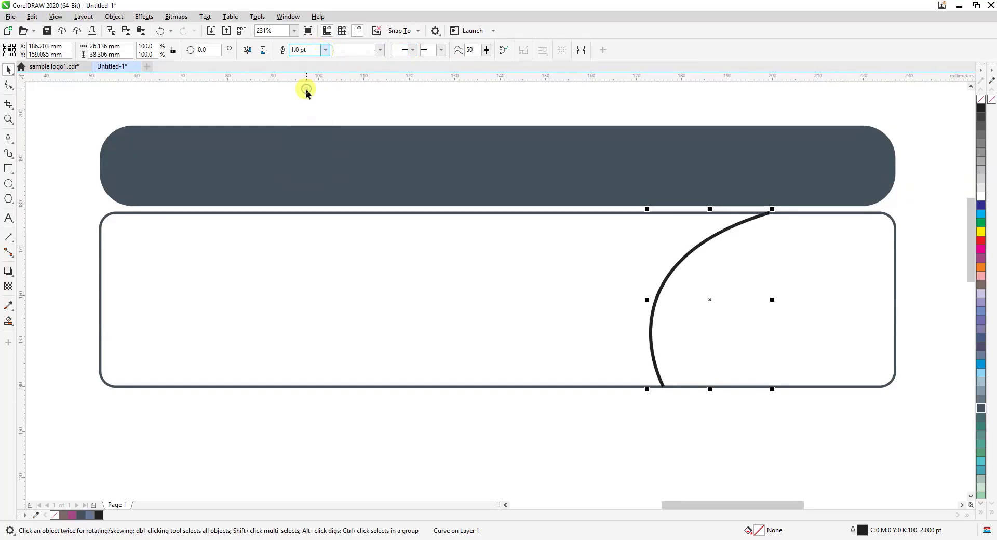
{"action": "left_click", "coordinate": [763, 420]}
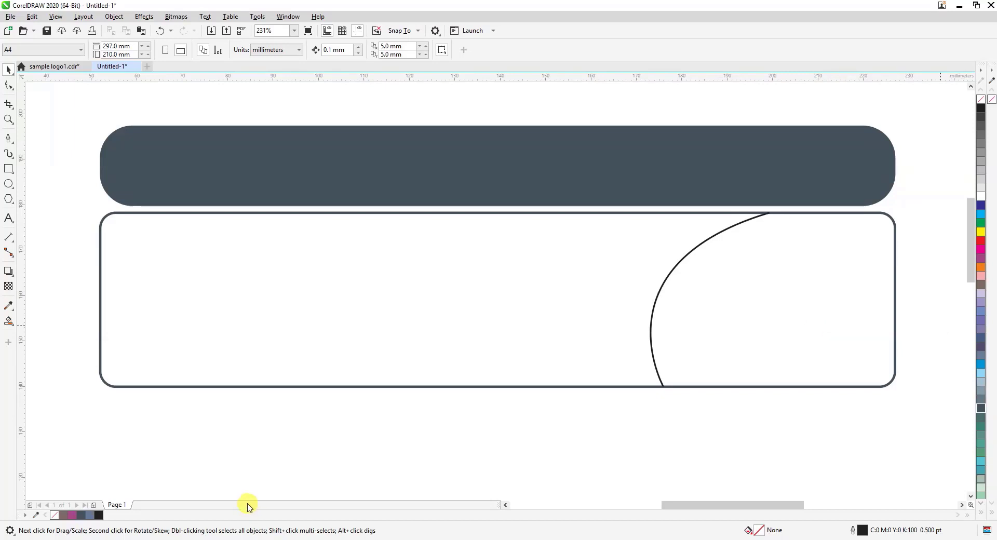
Copy the logo group from sample logo1.cdr into Untitled-1 and place it inside the outlined box, right of the curve
{"action": "left_click", "coordinate": [62, 69]}
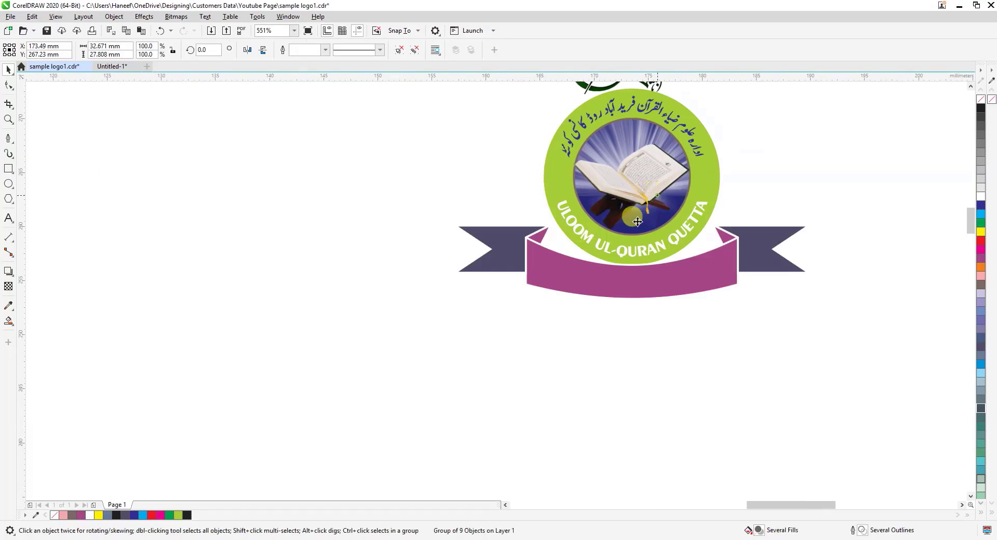
{"action": "left_click_drag", "start_coordinate": [637, 222], "coordinate": [509, 291]}
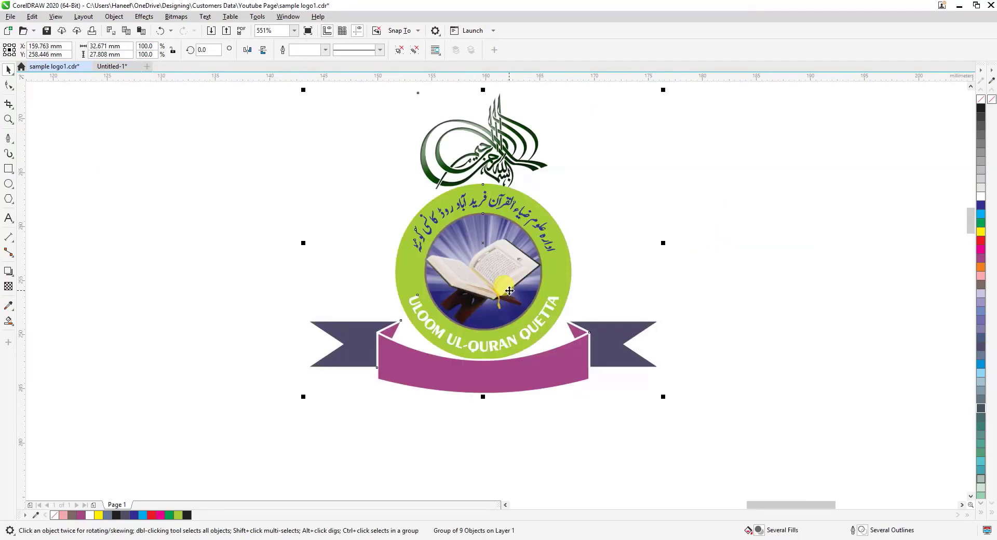
{"action": "right_click", "coordinate": [508, 287]}
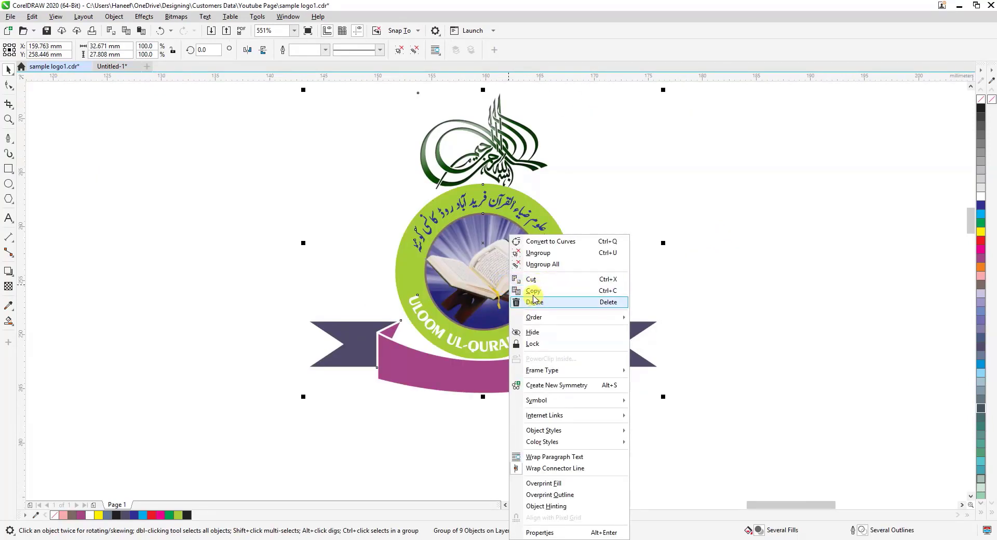
{"action": "left_click", "coordinate": [532, 291]}
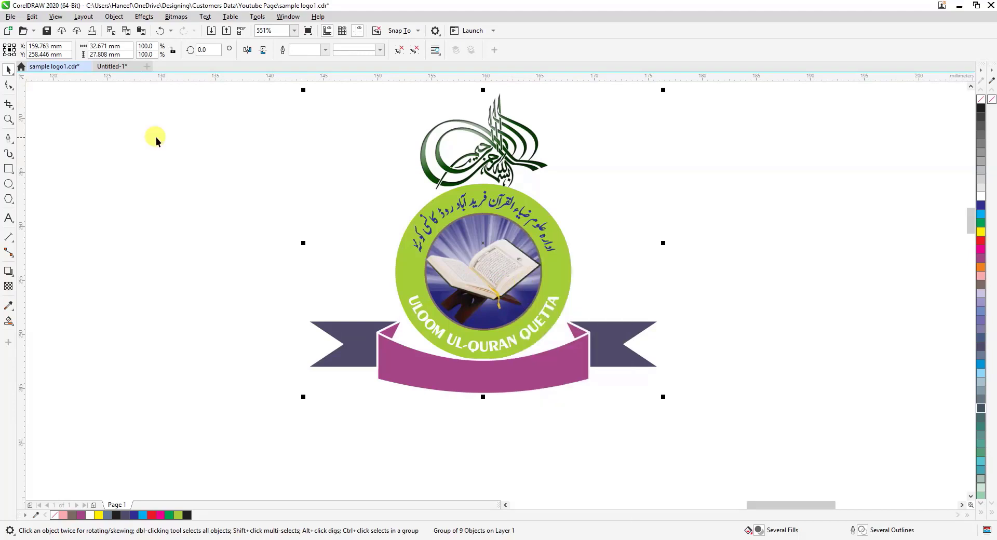
{"action": "left_click", "coordinate": [111, 66]}
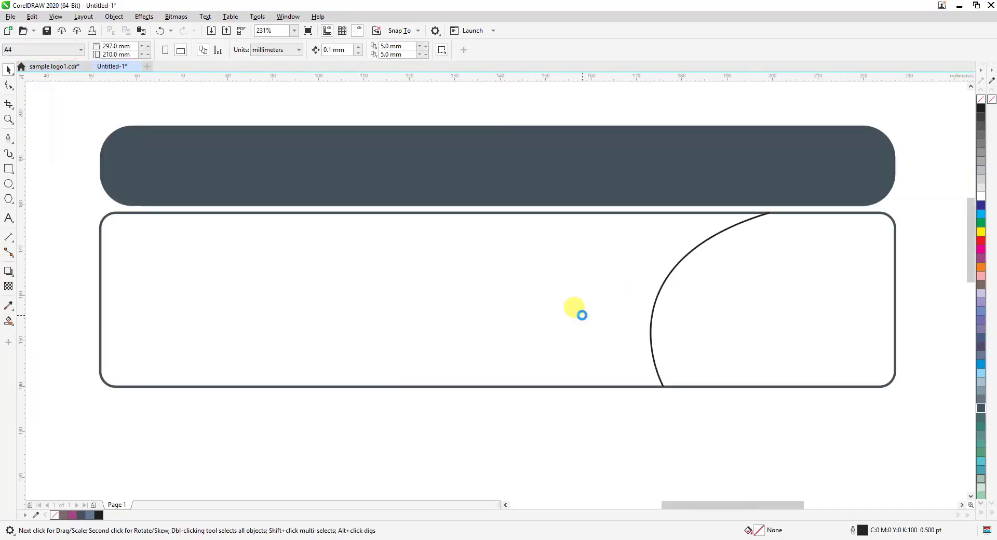
{"action": "key", "text": "ctrl+v"}
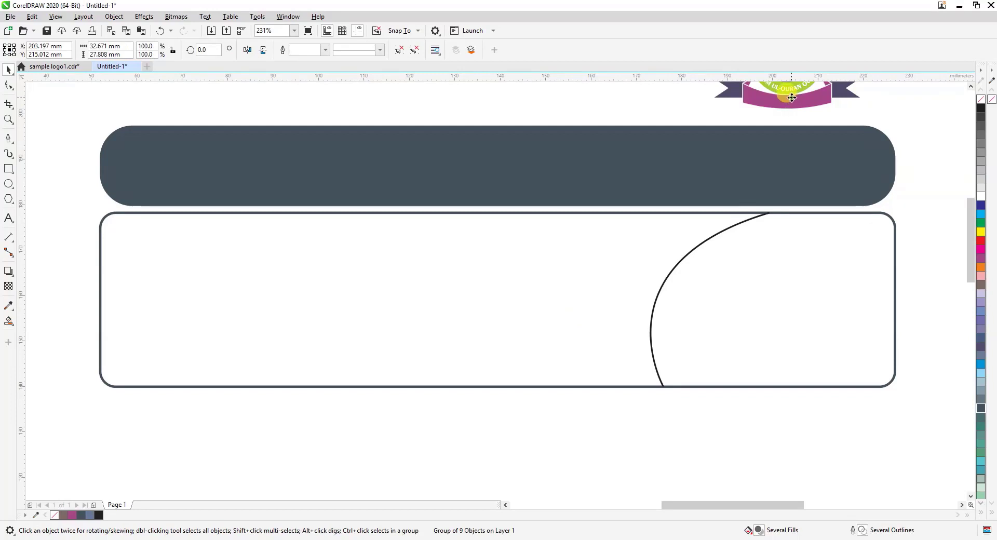
{"action": "left_click_drag", "start_coordinate": [791, 97], "coordinate": [789, 358]}
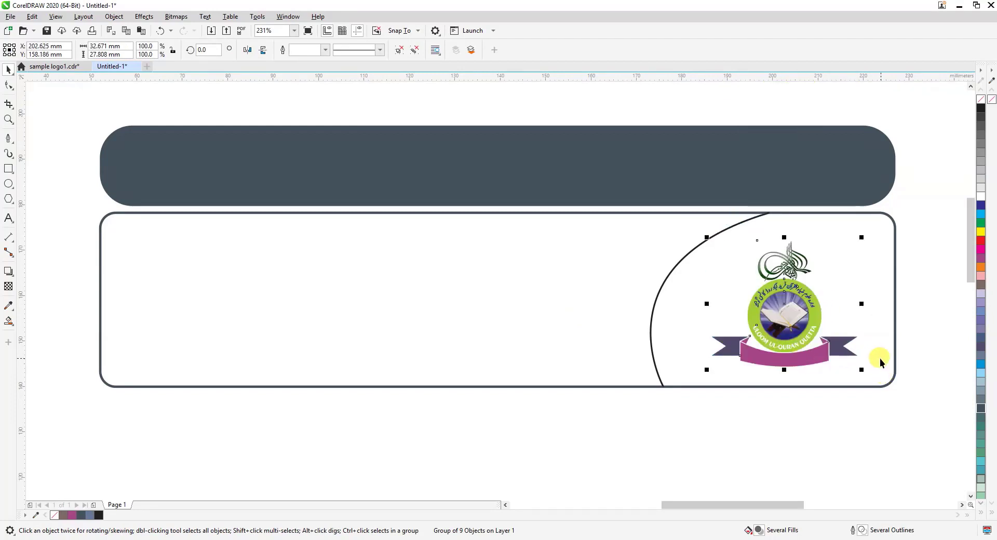
Enlarge the logo proportionally about its centre to about 41 mm wide, and nudge it up by about 0.8 mm
{"action": "left_click_drag", "start_coordinate": [861, 369], "coordinate": [896, 387]}
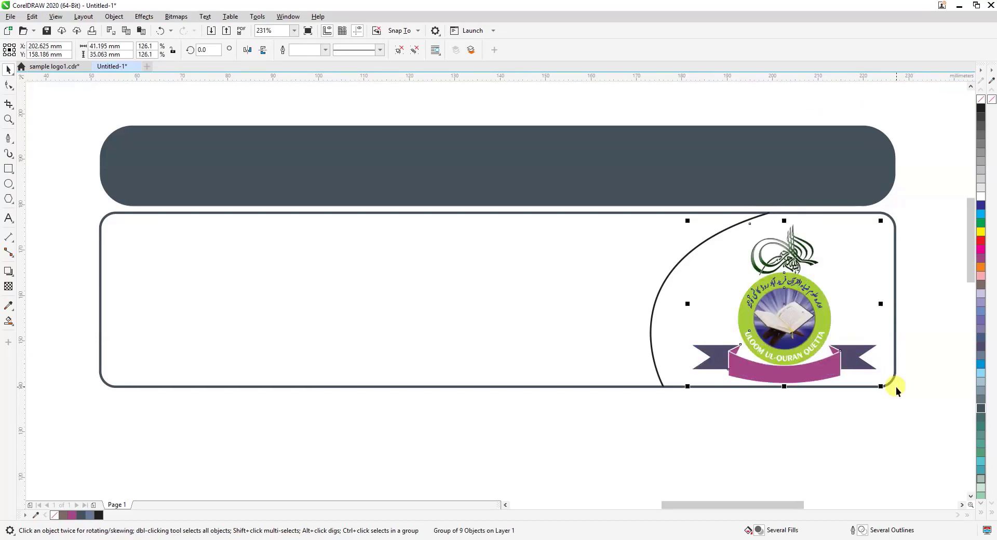
{"action": "key", "text": "Up"}
{"action": "key", "text": "Up"}
{"action": "key", "text": "Up"}
{"action": "key", "text": "Up"}
{"action": "key", "text": "Up"}
{"action": "key", "text": "Up"}
{"action": "key", "text": "Up"}
{"action": "key", "text": "Up"}
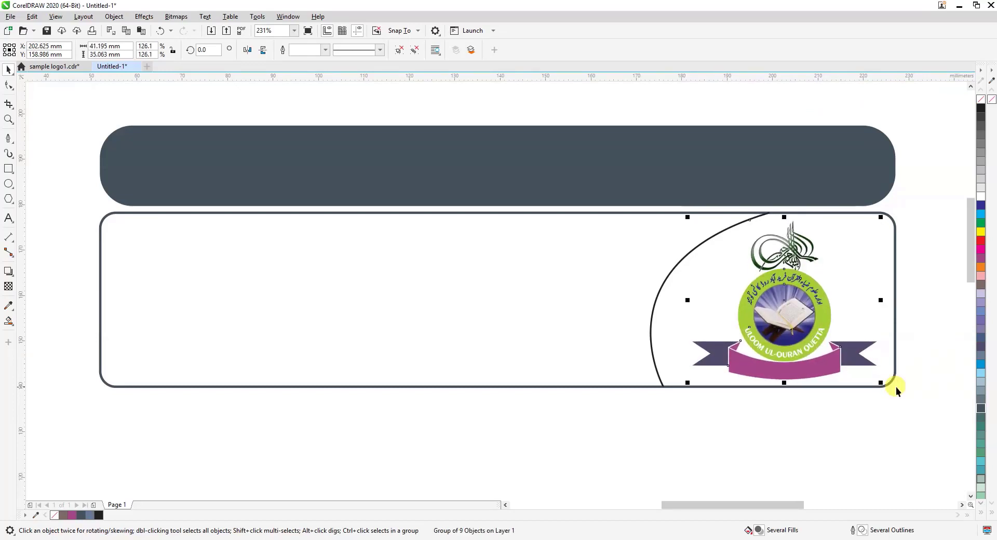
{"action": "left_click", "coordinate": [838, 423]}
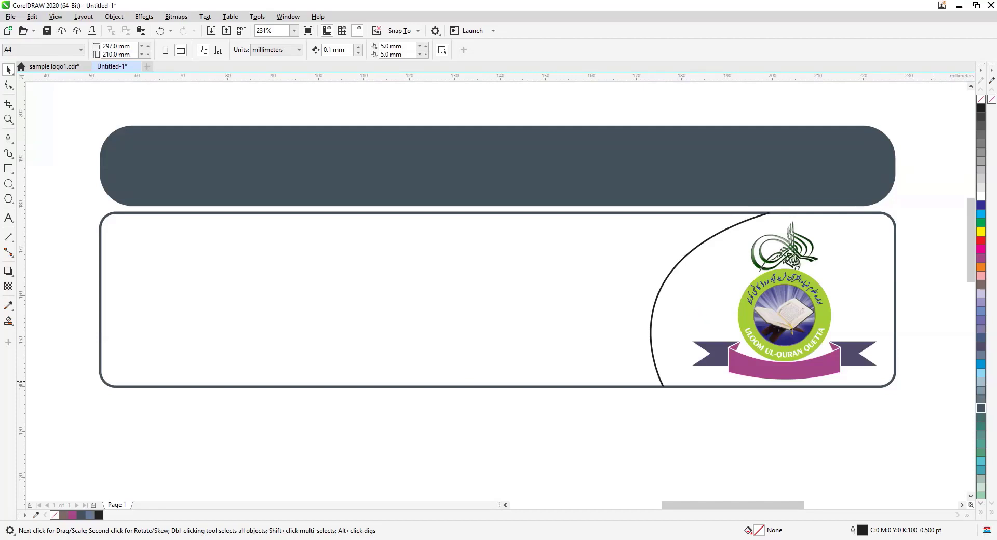
{"action": "left_click_drag", "start_coordinate": [717, 504], "coordinate": [698, 506]}
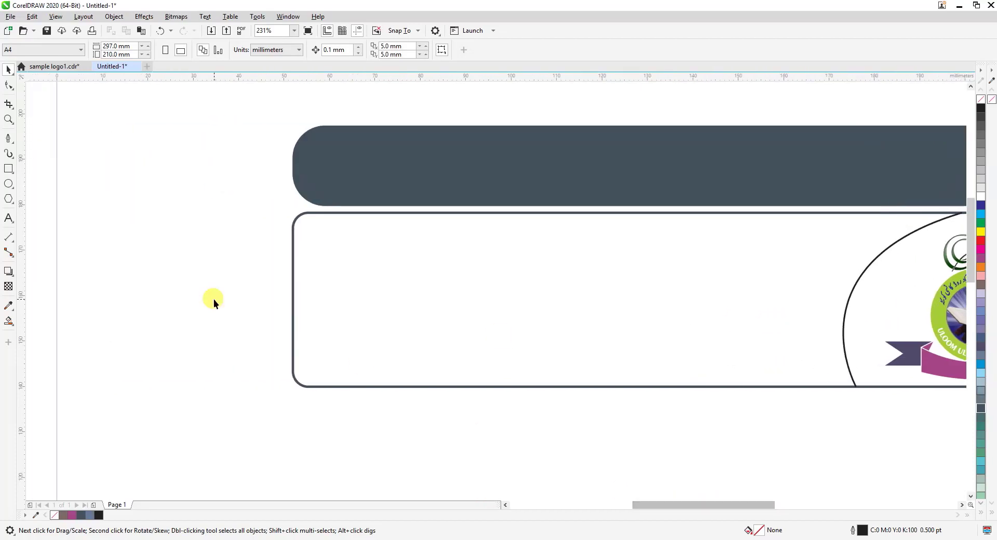
Ungroup the imported Urdu text, group the جمعة المبارک heading, and move it inside the outlined box, left of the curve
{"action": "scroll", "coordinate": [213, 299], "scroll_direction": "down", "scroll_amount": 2}
{"action": "mouse_move", "coordinate": [69, 313]}
{"action": "left_mouse_down"}
{"action": "mouse_move", "coordinate": [382, 379]}
{"action": "mouse_move", "coordinate": [767, 294]}
{"action": "mouse_move", "coordinate": [970, 231]}
{"action": "mouse_move", "coordinate": [890, 229]}
{"action": "mouse_move", "coordinate": [936, 333]}
{"action": "mouse_move", "coordinate": [946, 273]}
{"action": "mouse_move", "coordinate": [973, 338]}
{"action": "mouse_move", "coordinate": [852, 257]}
{"action": "mouse_move", "coordinate": [874, 236]}
{"action": "mouse_move", "coordinate": [912, 244]}
{"action": "left_mouse_up"}
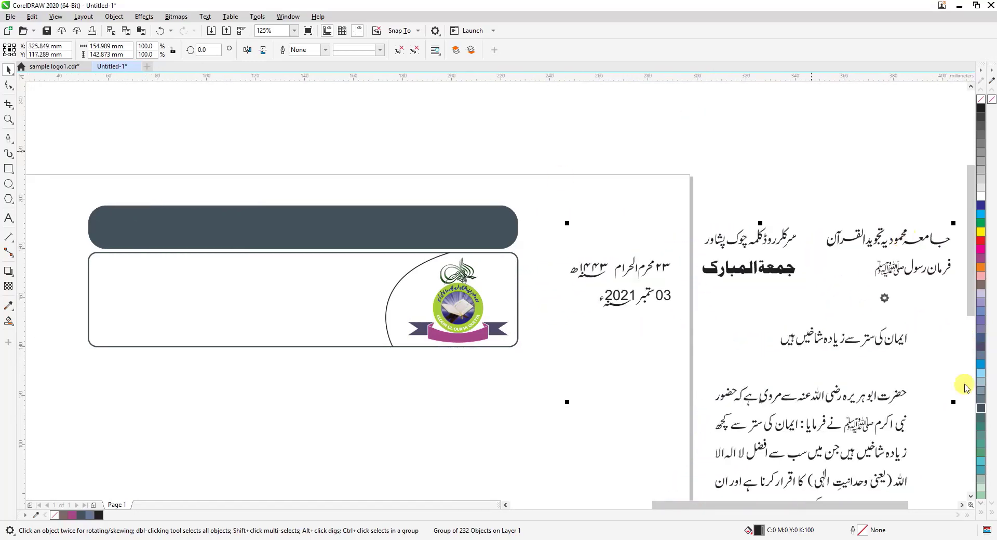
{"action": "left_click", "coordinate": [400, 51]}
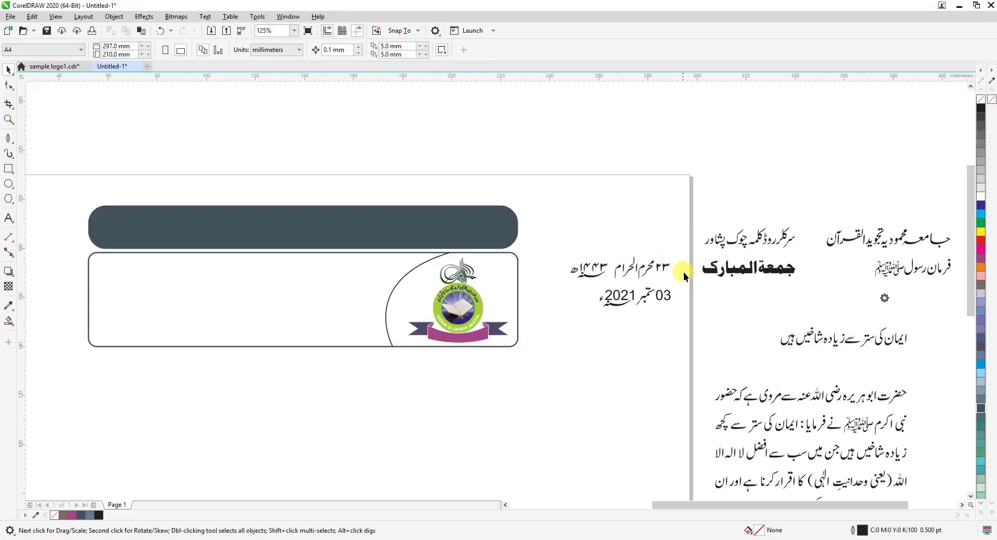
{"action": "left_click_drag", "start_coordinate": [695, 251], "coordinate": [812, 291]}
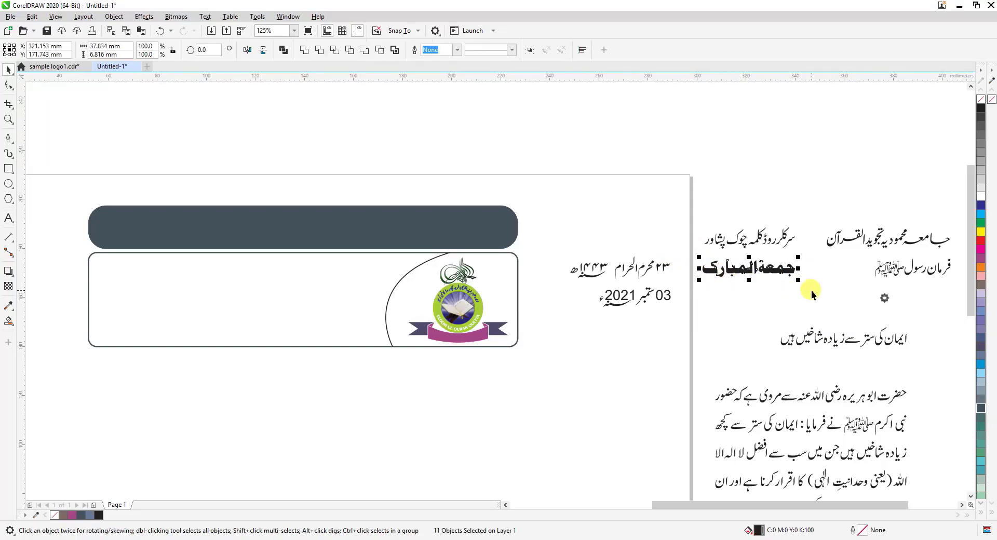
{"action": "key", "text": "ctrl+g"}
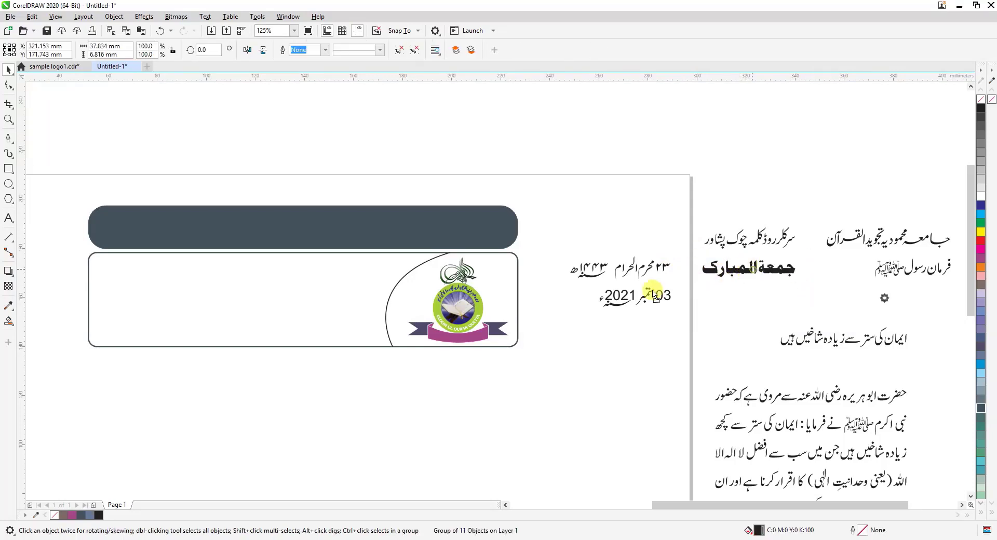
{"action": "left_click_drag", "start_coordinate": [654, 294], "coordinate": [329, 277]}
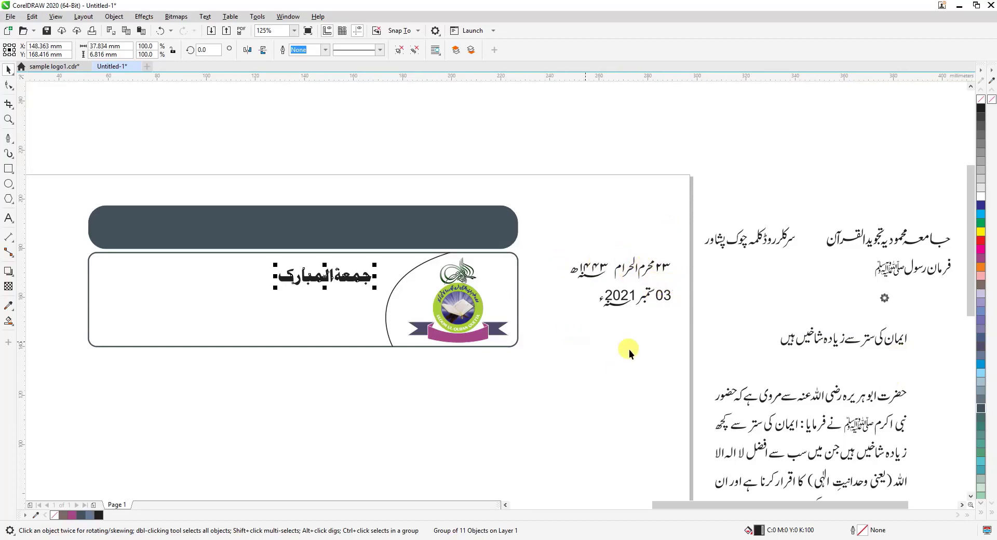
Move the two Urdu date lines together into the outlined box, left of the جمعة المبارک heading
{"action": "left_click", "coordinate": [7, 120]}
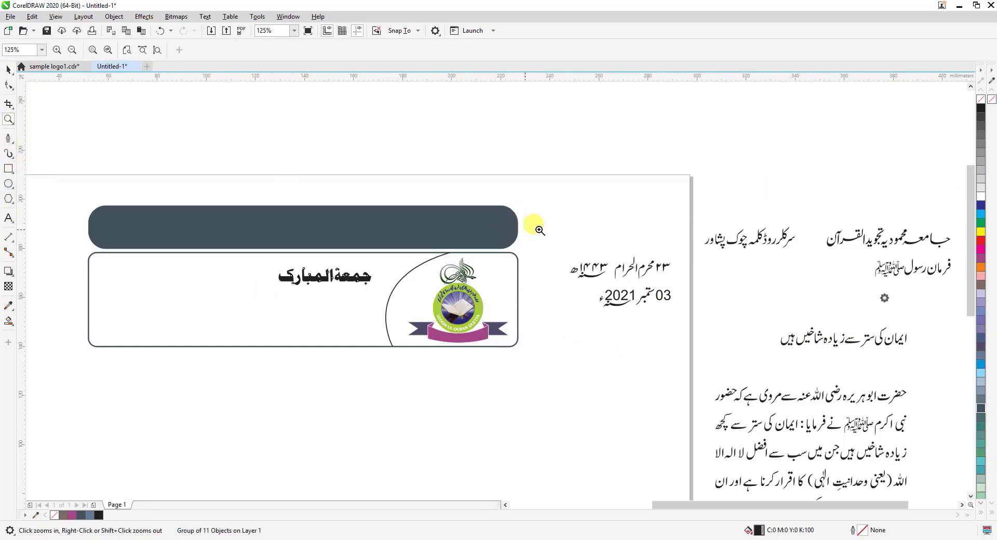
{"action": "left_click_drag", "start_coordinate": [452, 194], "coordinate": [672, 389]}
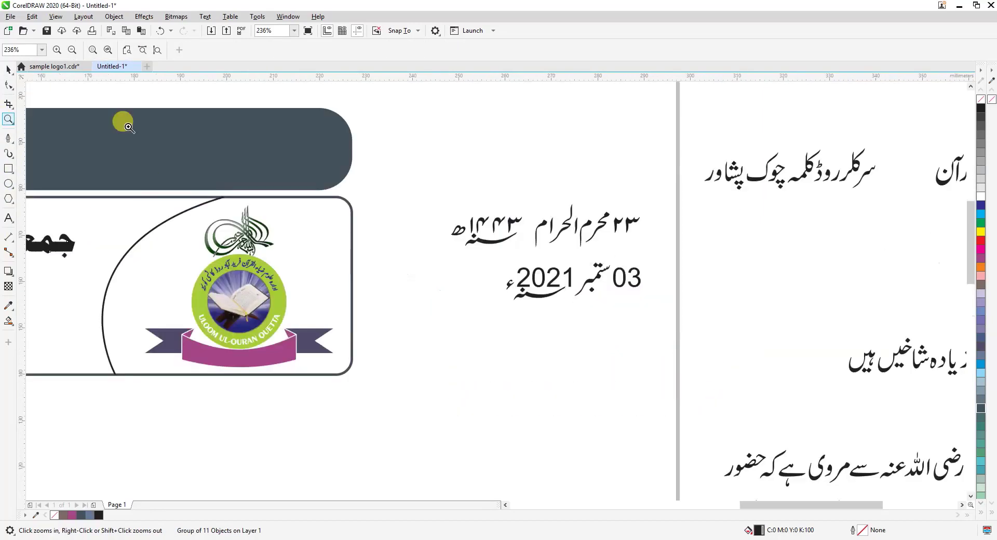
{"action": "left_click", "coordinate": [9, 69]}
{"action": "key", "text": "space"}
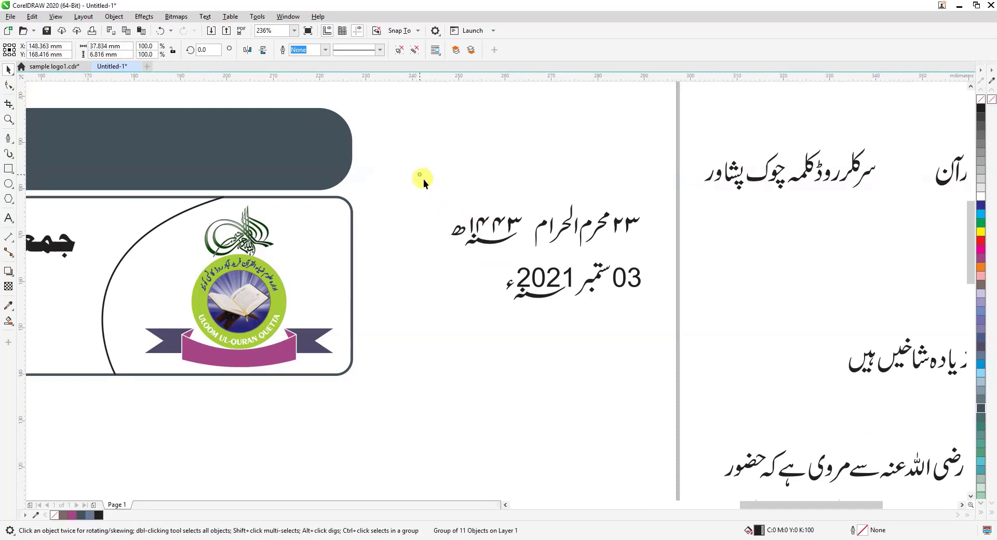
{"action": "left_click_drag", "start_coordinate": [419, 175], "coordinate": [681, 349]}
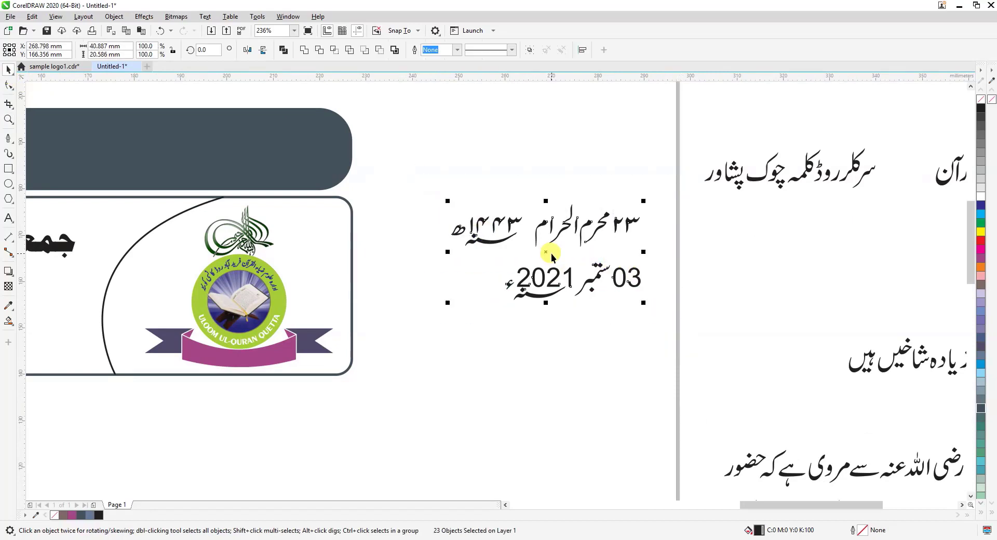
{"action": "left_click_drag", "start_coordinate": [541, 258], "coordinate": [259, 274]}
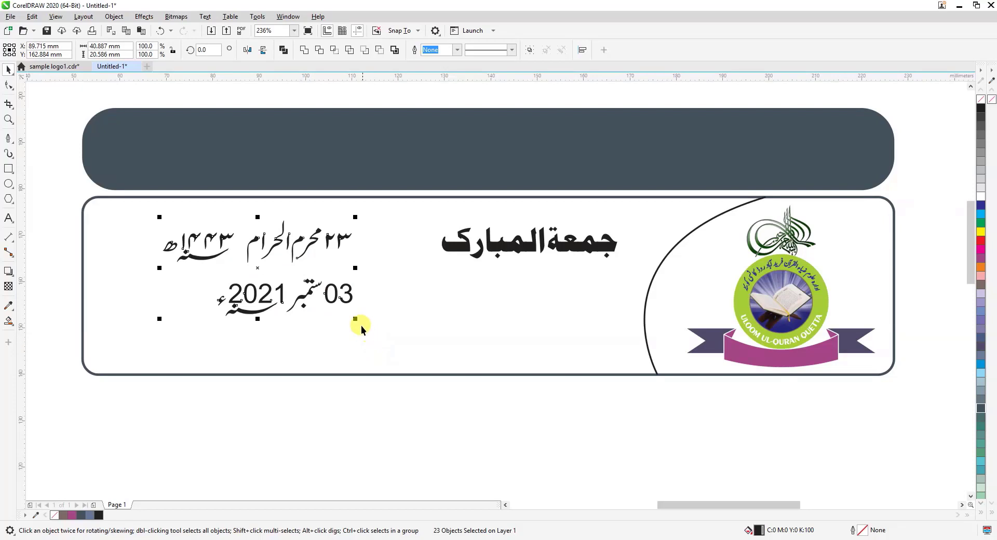
Enlarge the two date lines proportionally about their centre to about 49 mm wide, and give them a black outline
{"action": "left_click_drag", "start_coordinate": [357, 320], "coordinate": [383, 330]}
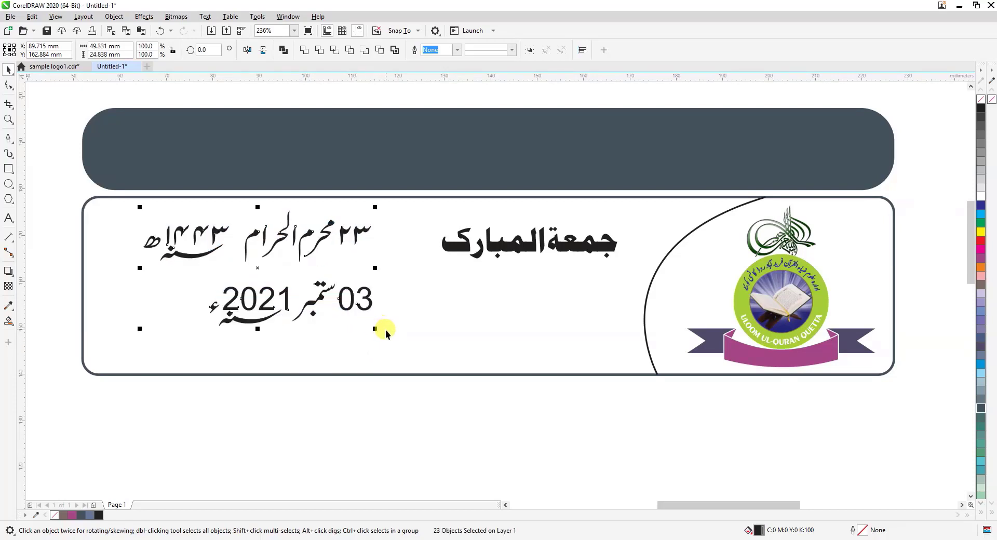
{"action": "right_click", "coordinate": [981, 110]}
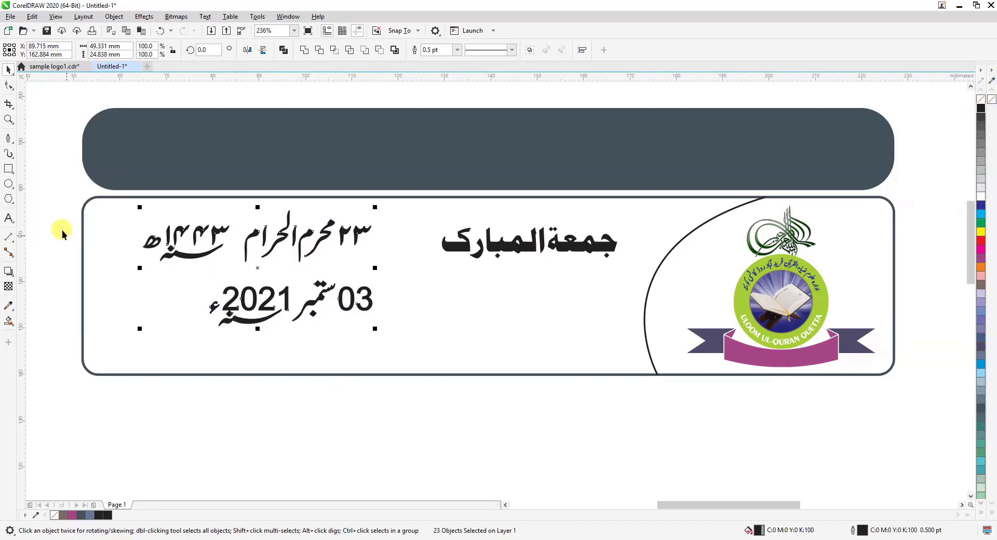
Group the 2021 date line, and group the Islamic month and year in the upper date line without its day number
{"action": "left_click_drag", "start_coordinate": [59, 274], "coordinate": [410, 357]}
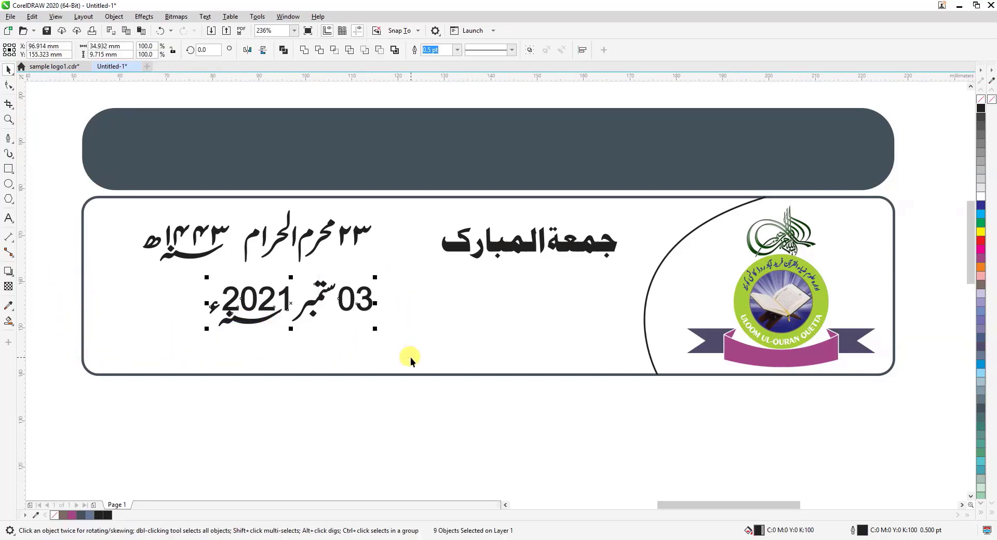
{"action": "key", "text": "ctrl+g"}
{"action": "left_click_drag", "start_coordinate": [46, 188], "coordinate": [341, 275]}
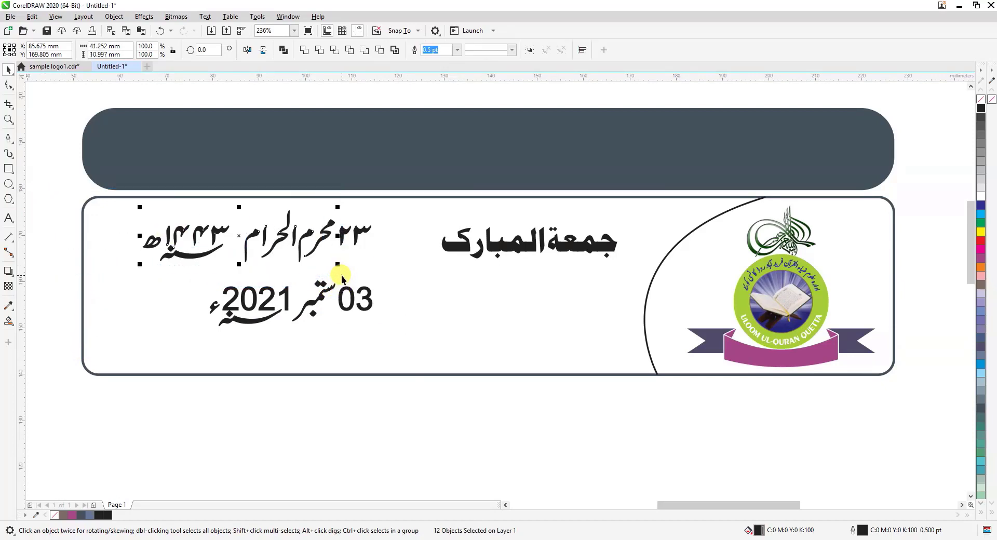
{"action": "key", "text": "ctrl+g"}
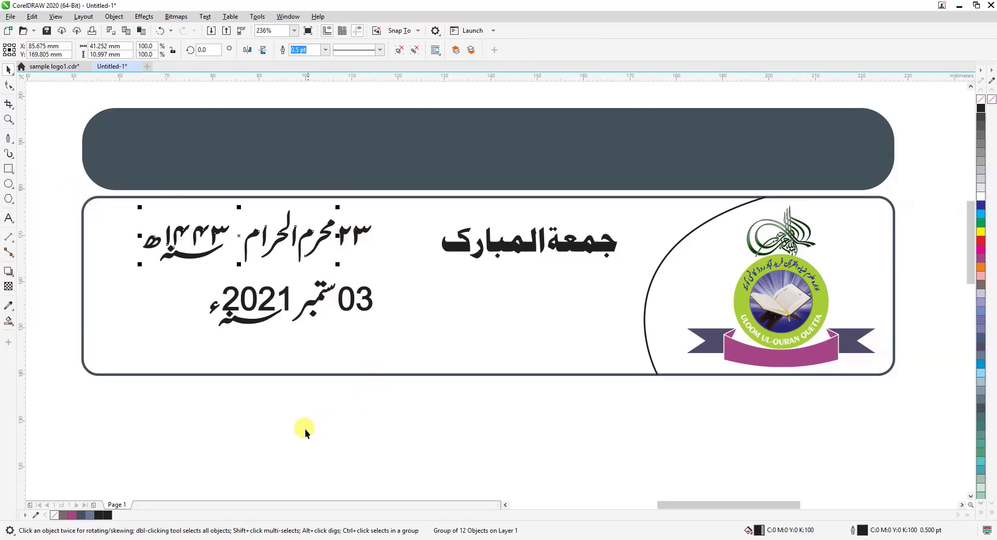
Group the two digits of the day number ۲۳ in the upper date line as a separate object
{"action": "left_click_drag", "start_coordinate": [305, 430], "coordinate": [384, 299]}
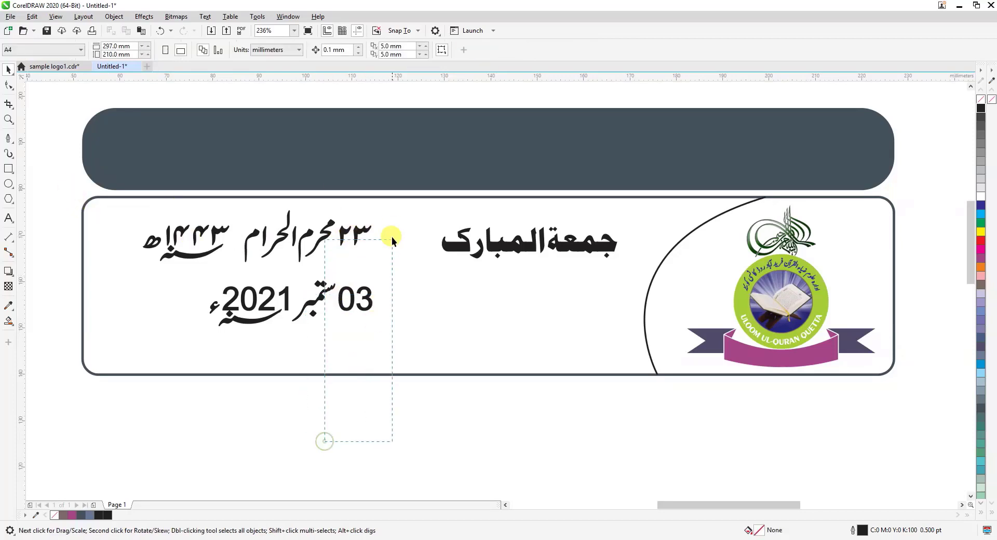
{"action": "left_click_drag", "start_coordinate": [392, 237], "coordinate": [400, 207]}
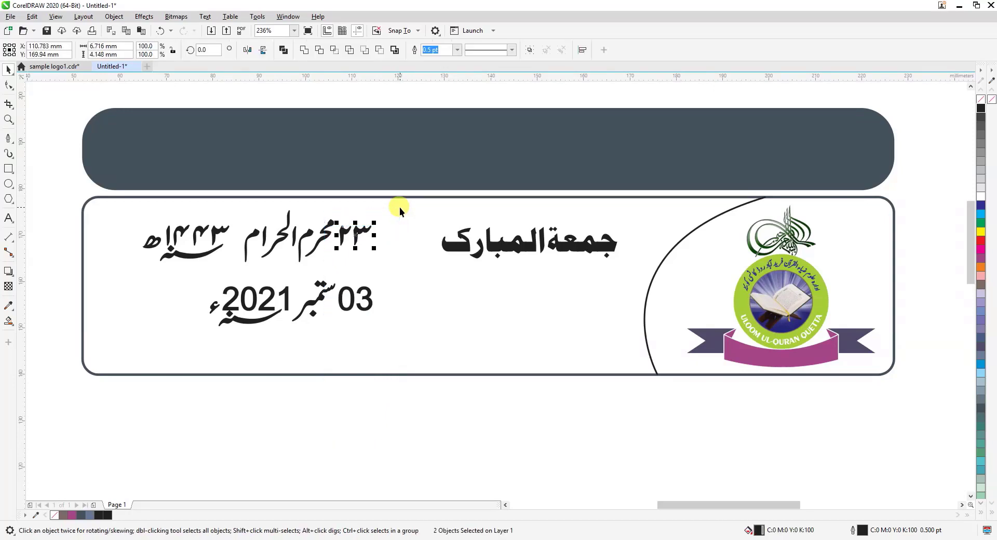
{"action": "key", "text": "ctrl+g"}
Ungroup the 2021 date line and group its two day digits, 03, as a separate object
{"action": "left_click", "coordinate": [366, 304]}
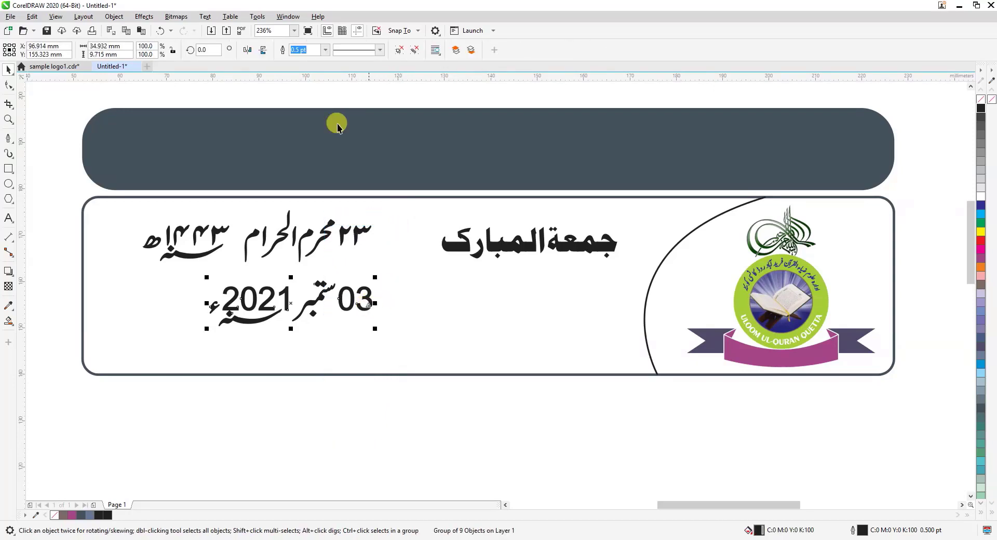
{"action": "left_click", "coordinate": [397, 51]}
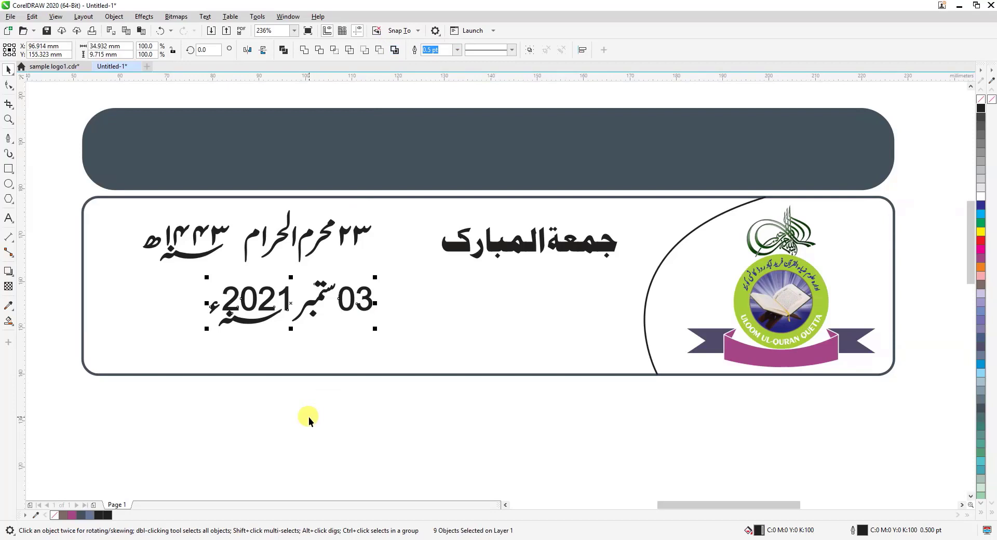
{"action": "left_click_drag", "start_coordinate": [413, 276], "coordinate": [412, 276]}
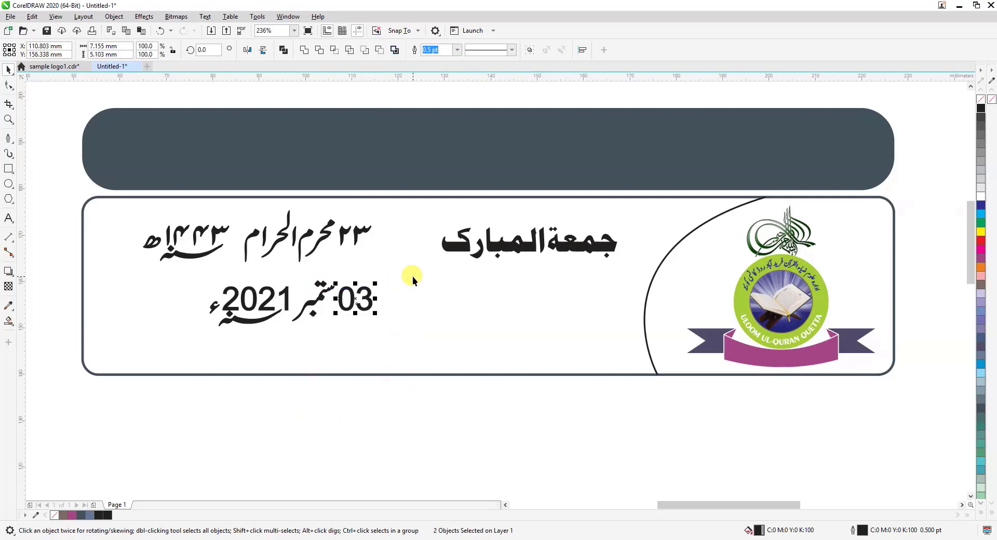
{"action": "key", "text": "ctrl+g"}
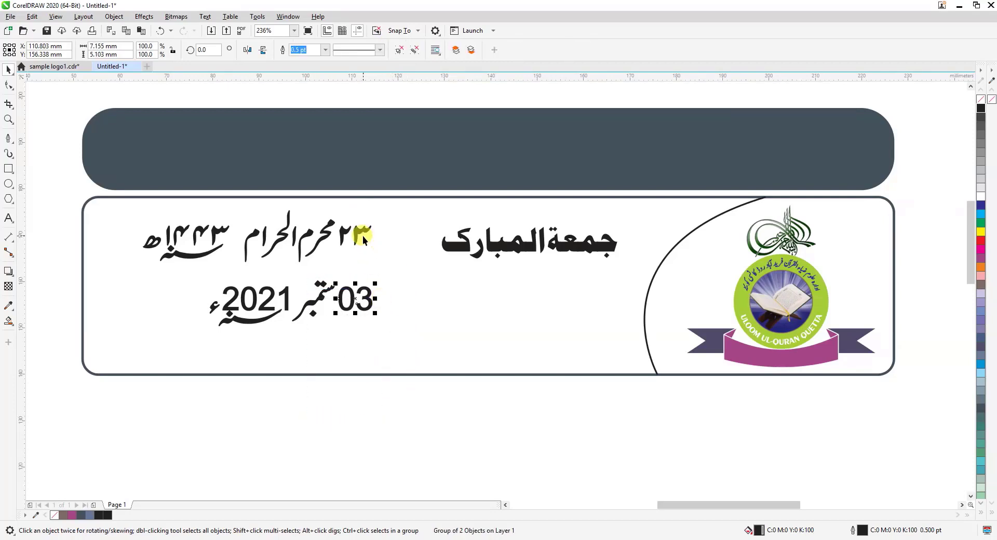
Draw a circle about 8.5 mm in diameter and place it between the upper date line and the جمعة المبارک heading
{"action": "left_click", "coordinate": [8, 120]}
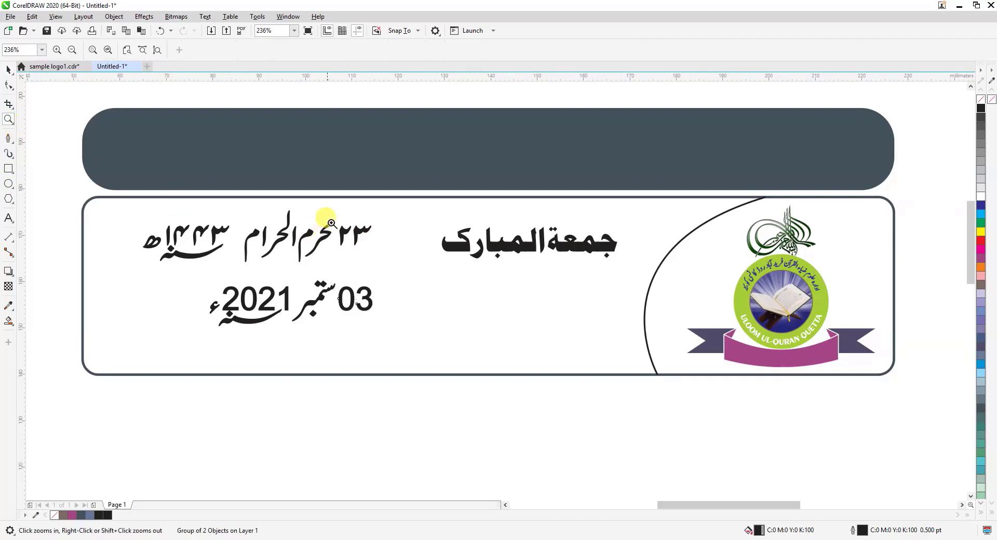
{"action": "left_click", "coordinate": [502, 413]}
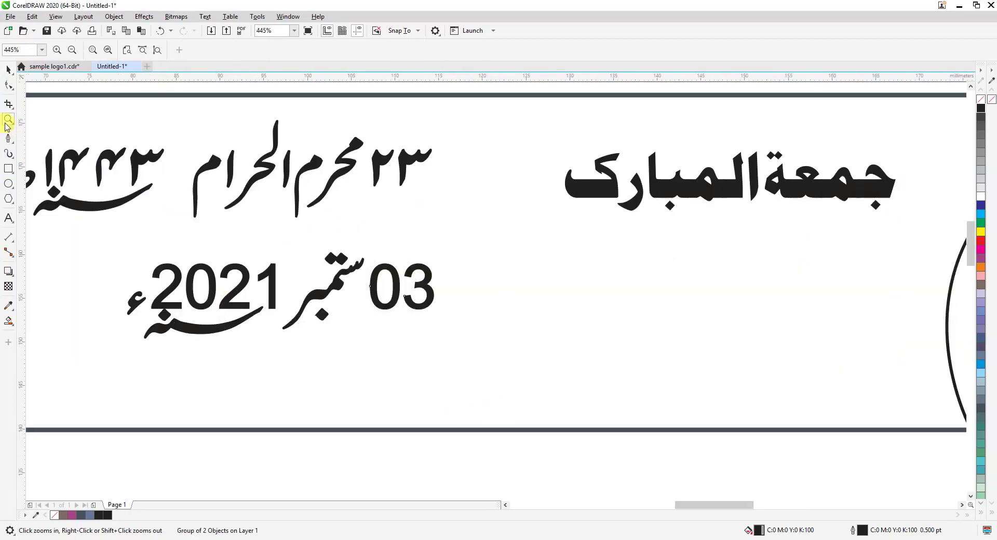
{"action": "left_click", "coordinate": [9, 70]}
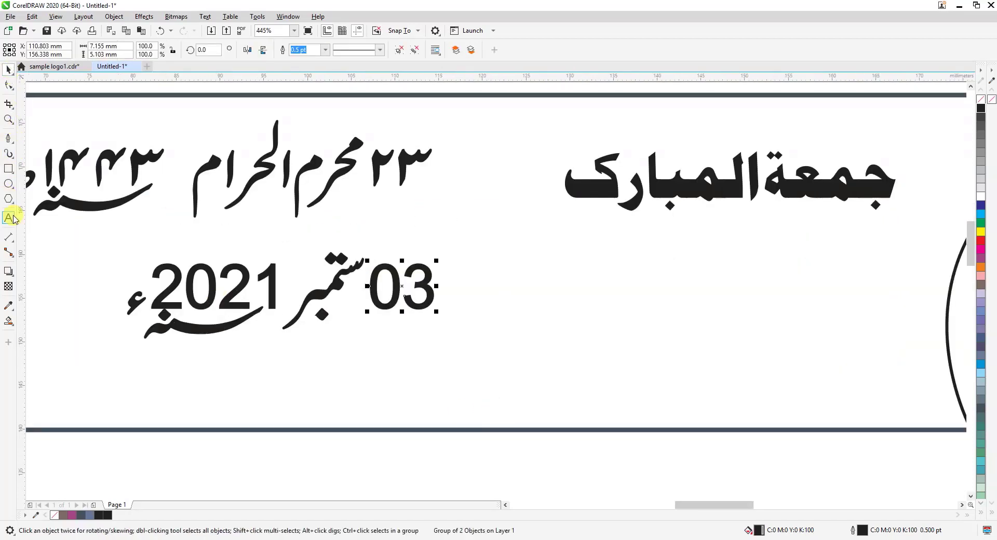
{"action": "left_click", "coordinate": [9, 185]}
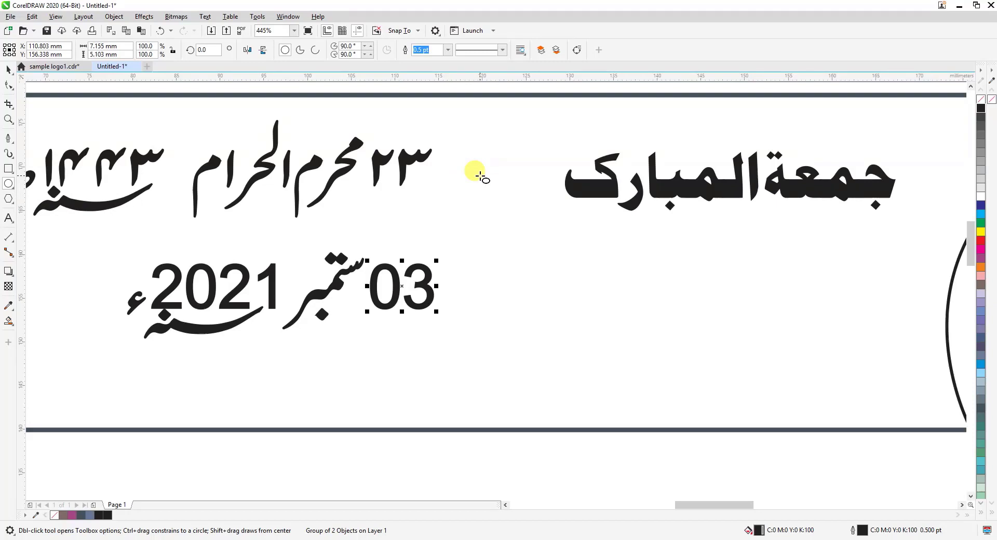
{"action": "left_click_drag", "start_coordinate": [476, 160], "coordinate": [551, 234]}
{"action": "left_click", "coordinate": [9, 70]}
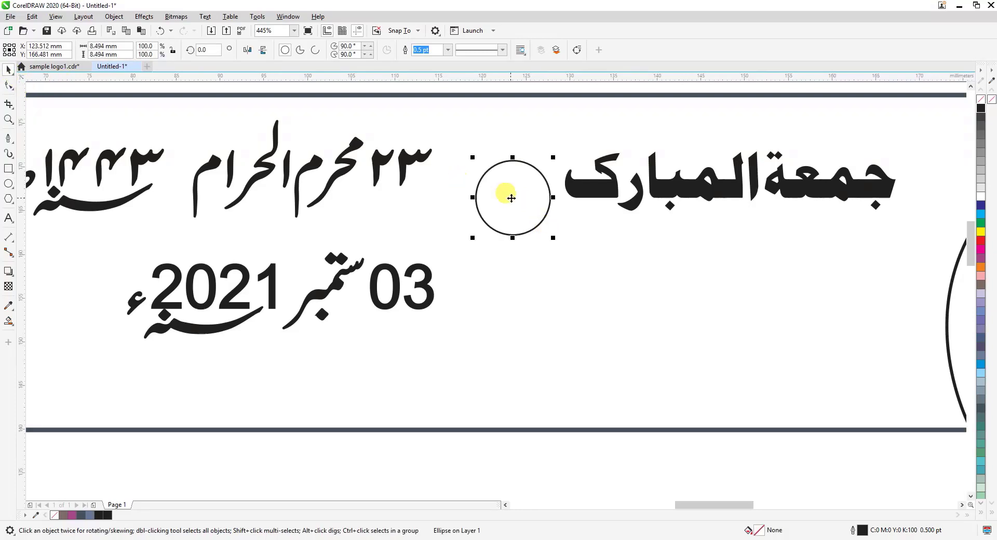
{"action": "left_click_drag", "start_coordinate": [512, 200], "coordinate": [497, 191]}
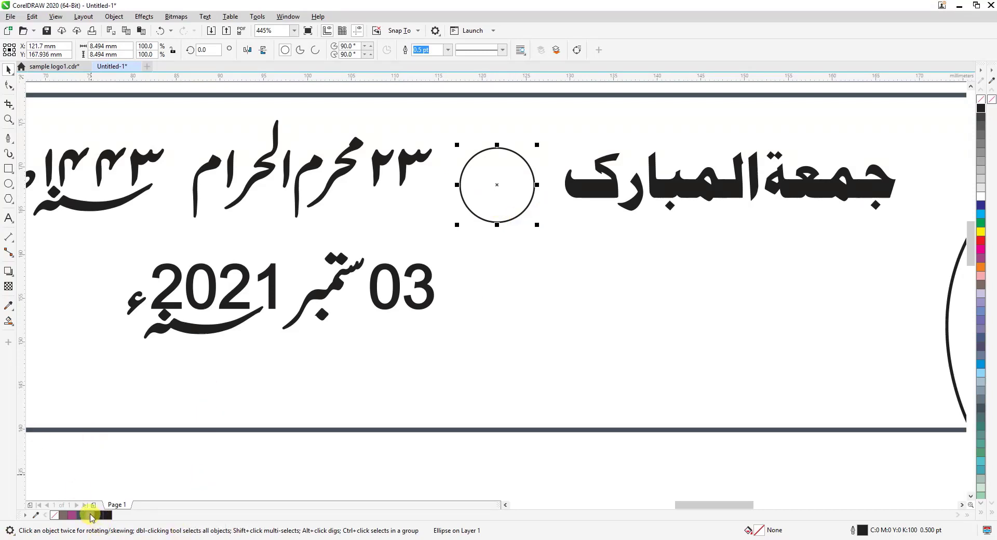
Apply C40 M20 Y0 K40 to the circle's fill and outline, and duplicate it about 11 mm straight down beside the 2021 date
{"action": "left_click", "coordinate": [90, 514]}
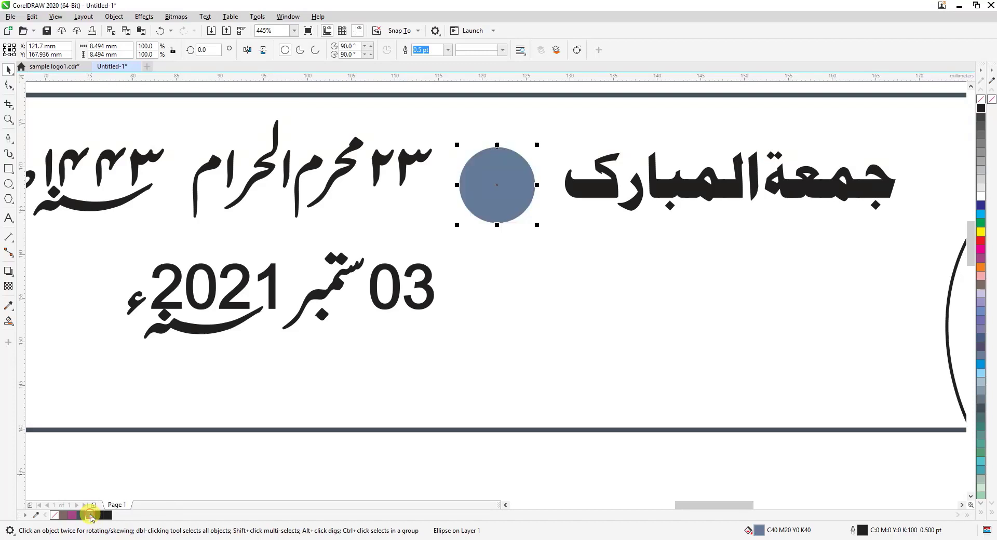
{"action": "right_click", "coordinate": [90, 516]}
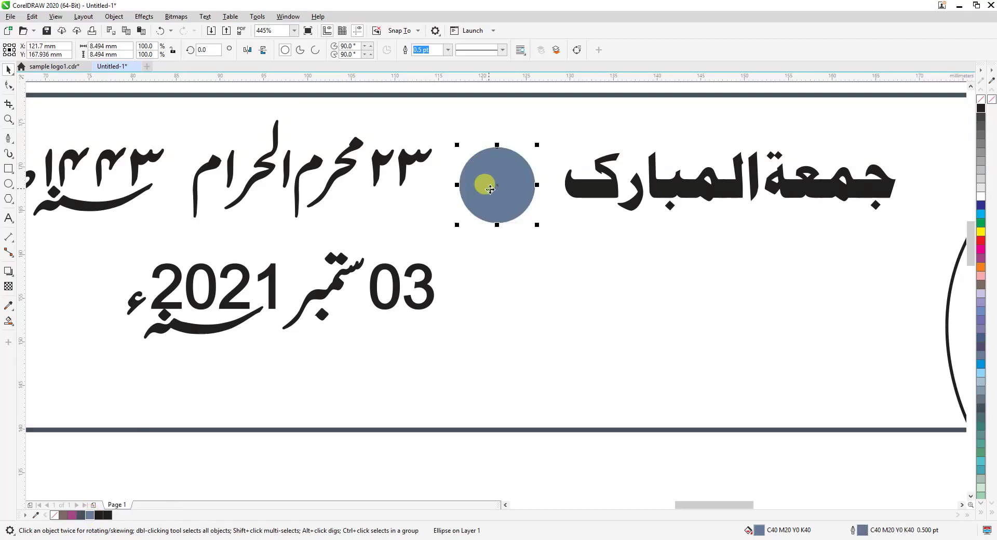
{"action": "left_click_drag", "start_coordinate": [490, 189], "coordinate": [488, 290]}
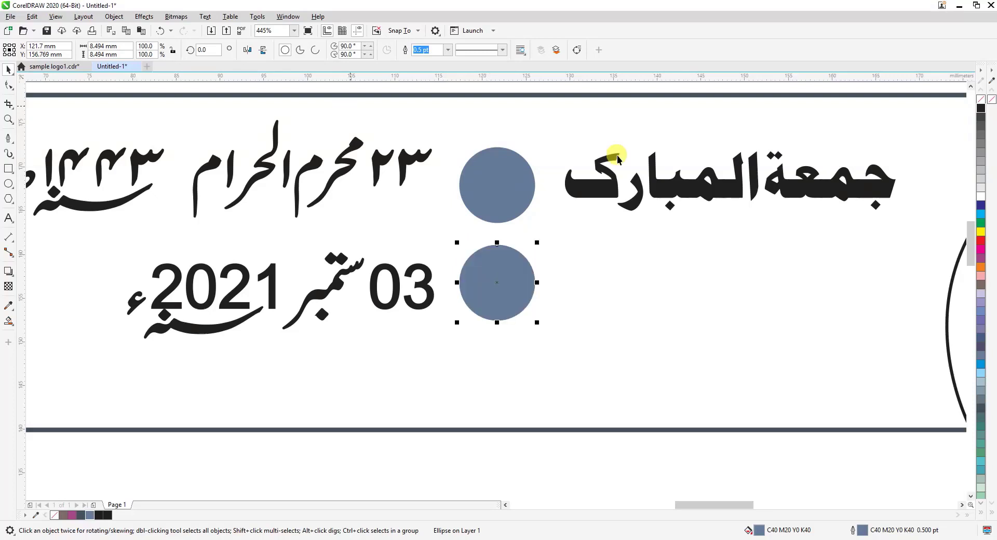
Move the 03 day digits onto the lower circle, bring them to the front, and fill them white
{"action": "left_click", "coordinate": [407, 160]}
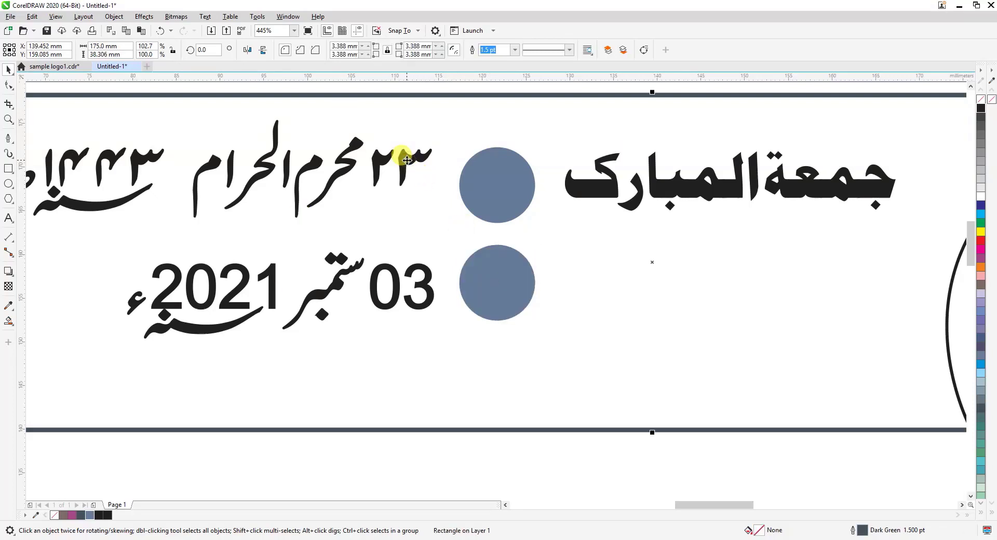
{"action": "left_click", "coordinate": [415, 450]}
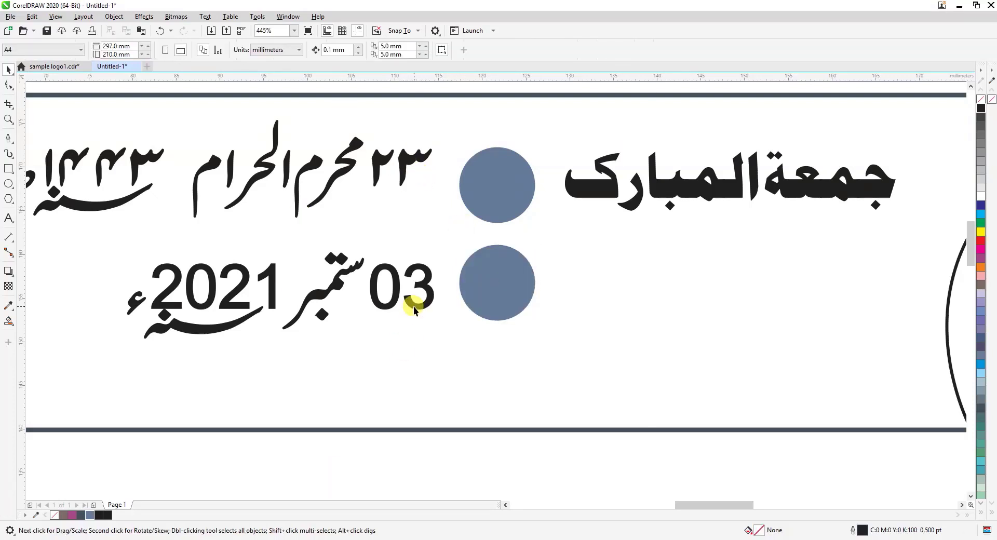
{"action": "left_click", "coordinate": [413, 307]}
{"action": "left_click_drag", "start_coordinate": [398, 285], "coordinate": [494, 288]}
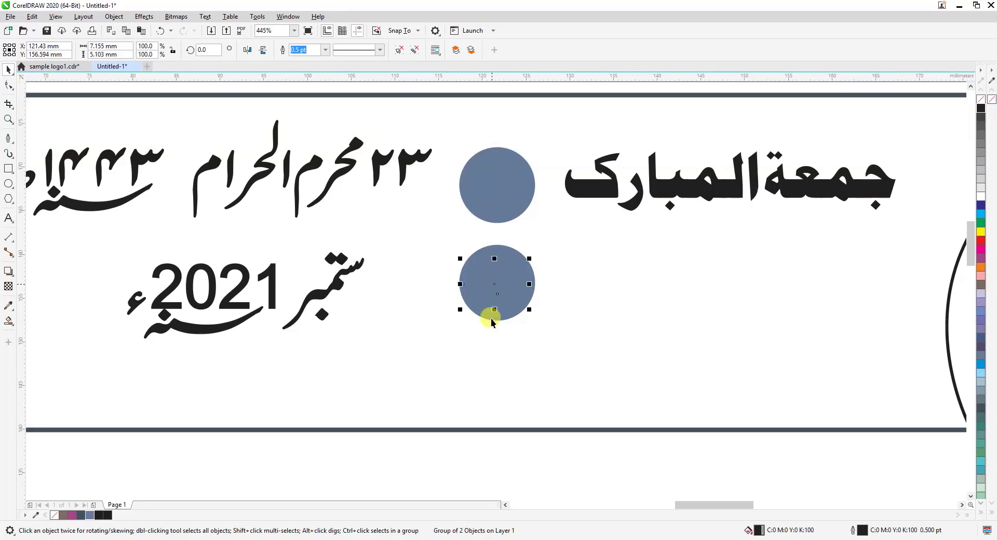
{"action": "left_click", "coordinate": [458, 50]}
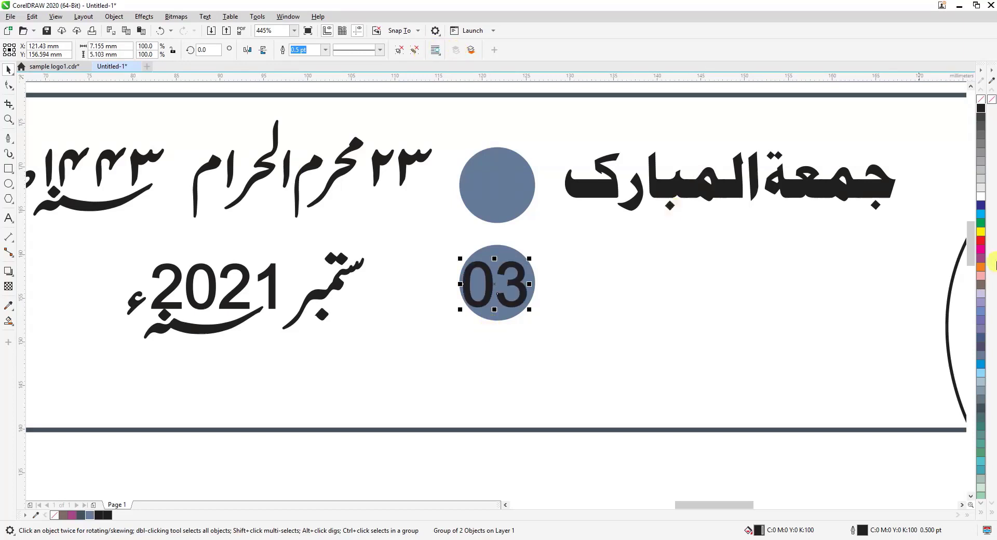
{"action": "left_click", "coordinate": [981, 196]}
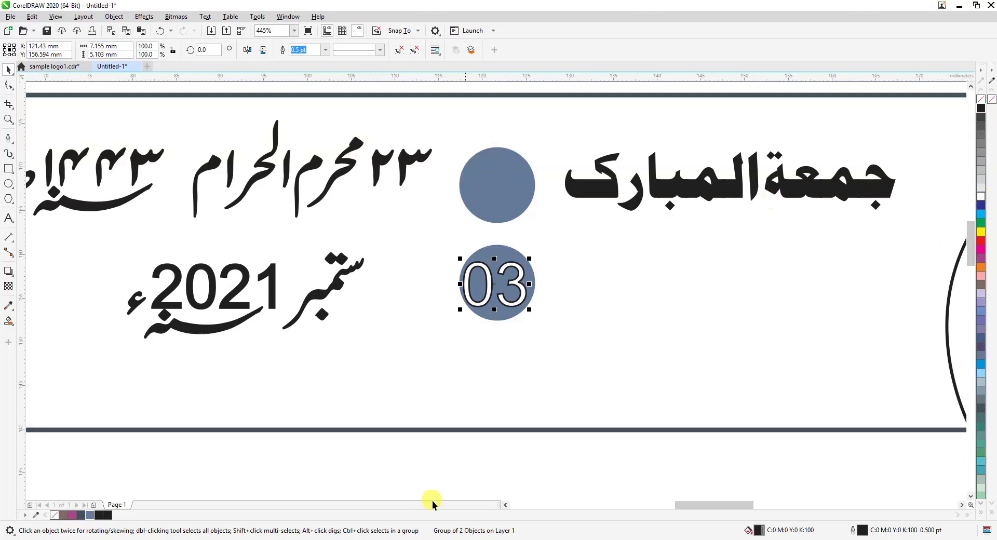
Give the 03 digits a white outline and enlarge the circle behind them to about 10 mm in diameter
{"action": "right_click", "coordinate": [981, 197]}
{"action": "left_click", "coordinate": [514, 472]}
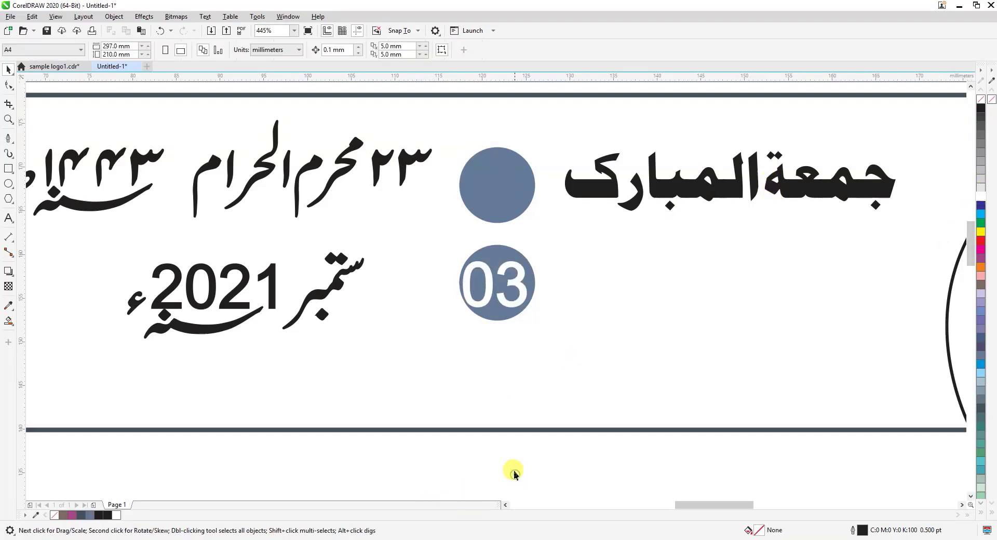
{"action": "left_click", "coordinate": [531, 276]}
{"action": "left_click_drag", "start_coordinate": [536, 325], "coordinate": [544, 329]}
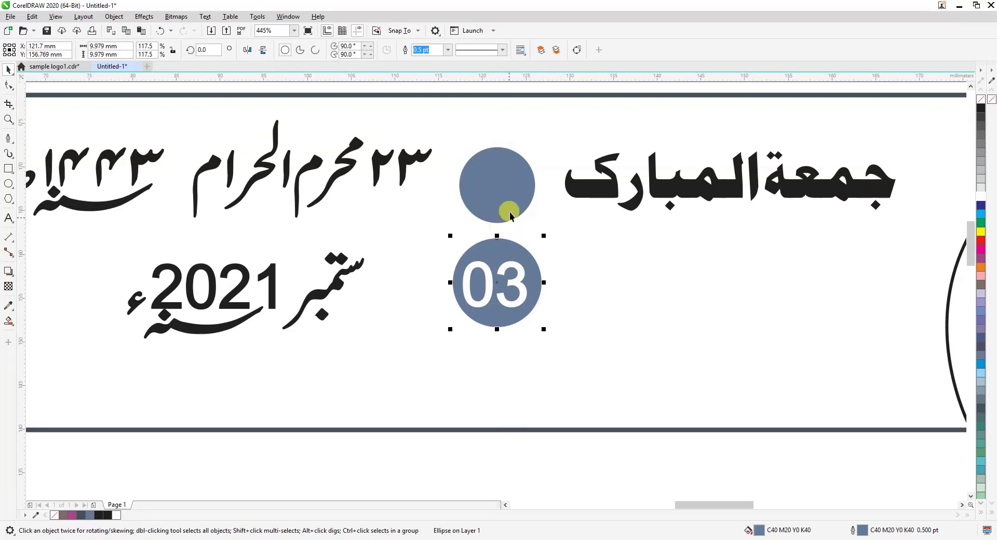
Replace the upper circle with a copy of the enlarged lower circle, placed about 12 mm straight above it
{"action": "left_click", "coordinate": [507, 189]}
{"action": "key", "text": "Delete"}
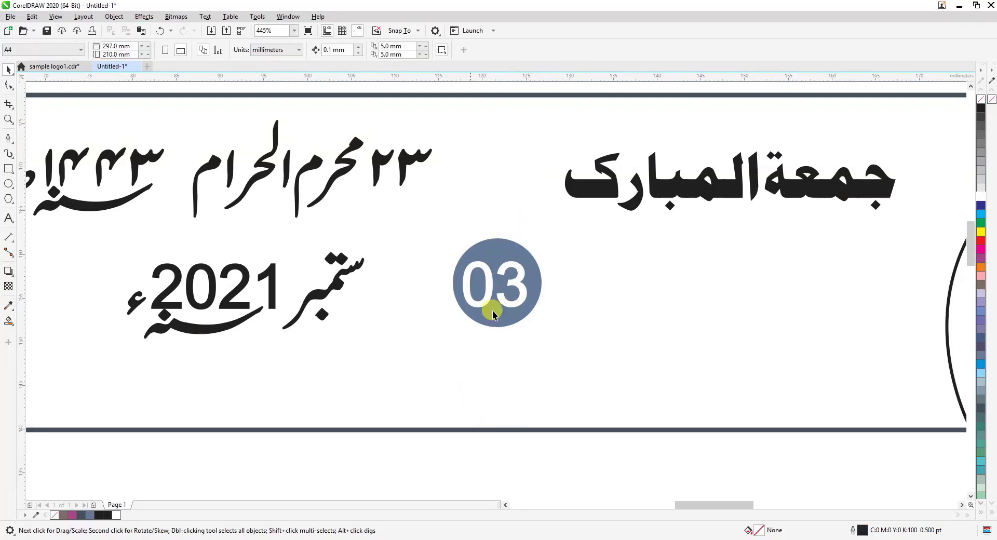
{"action": "left_click", "coordinate": [508, 253]}
{"action": "left_click_drag", "start_coordinate": [509, 253], "coordinate": [501, 150]}
Move the ۲۳ day digits from the upper date onto the upper circle, bring them to the front, and make their fill and outline white
{"action": "left_click", "coordinate": [404, 160]}
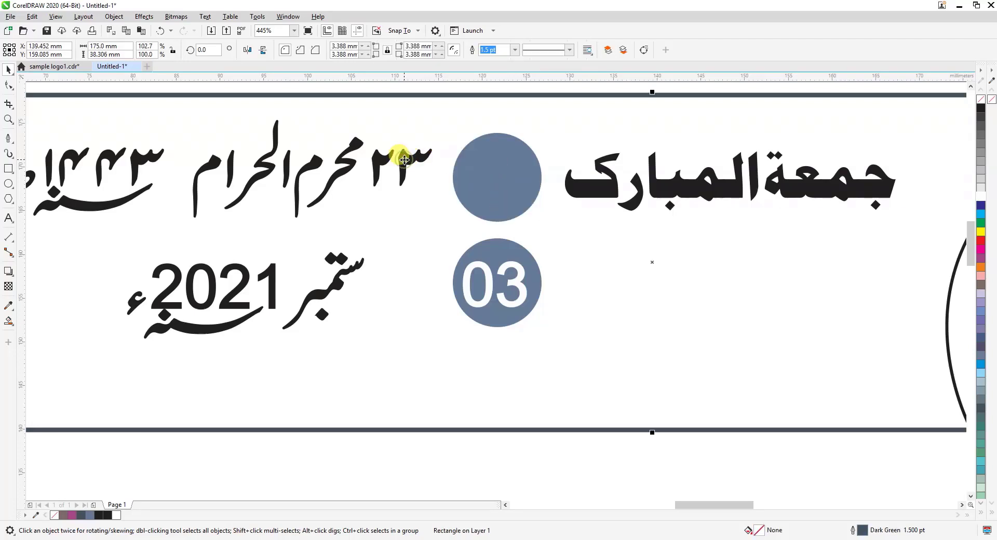
{"action": "left_click", "coordinate": [403, 453]}
{"action": "scroll", "coordinate": [412, 183], "scroll_direction": "down", "scroll_amount": 3}
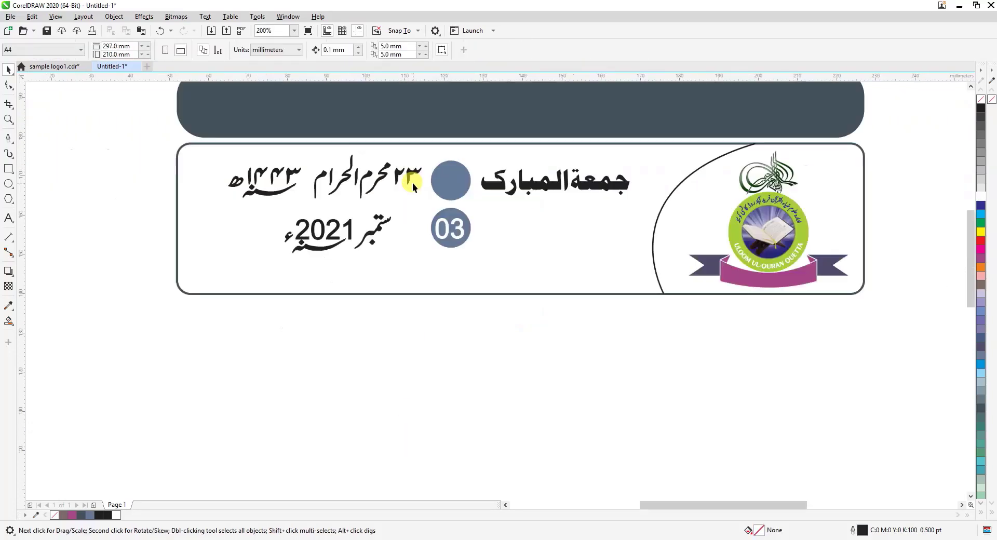
{"action": "left_click_drag", "start_coordinate": [393, 347], "coordinate": [451, 180]}
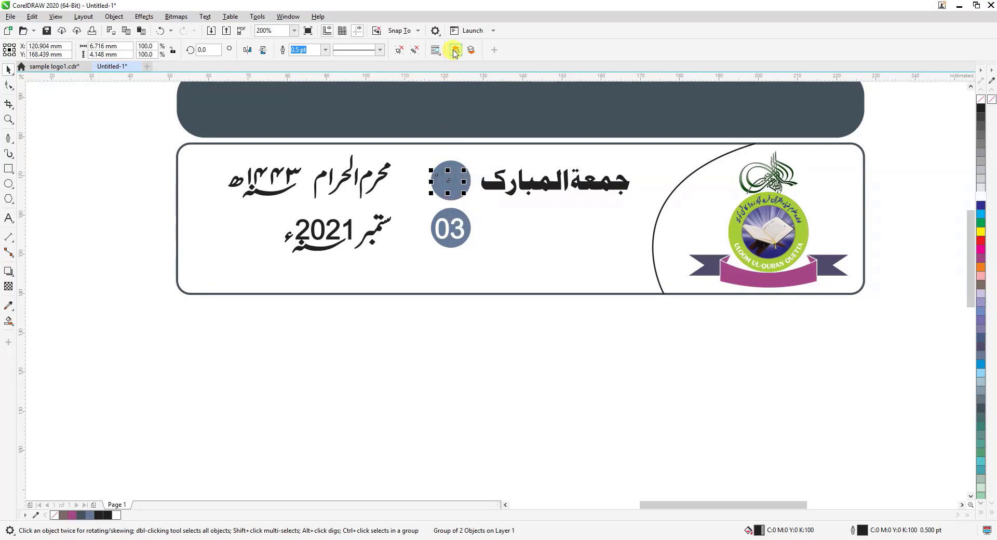
{"action": "left_click", "coordinate": [455, 50]}
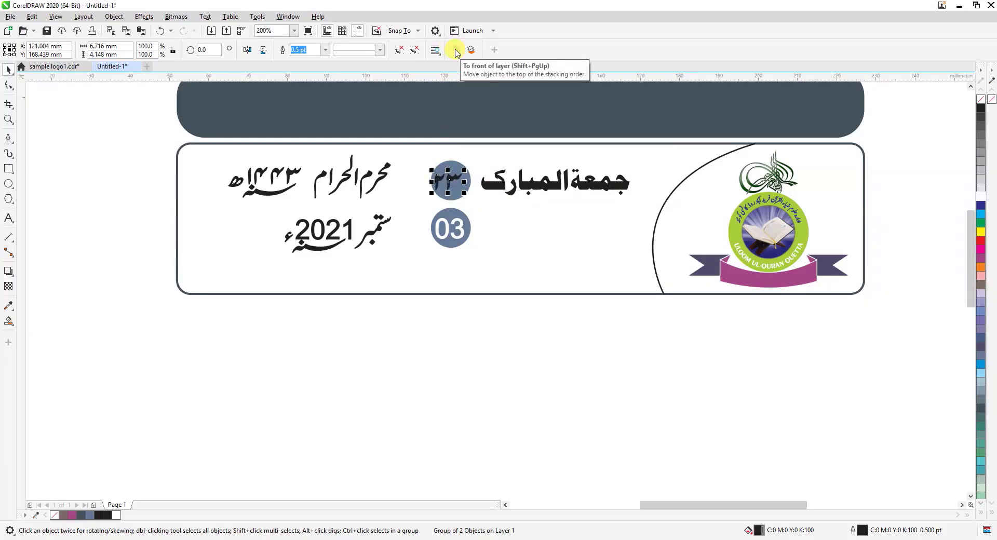
{"action": "key", "text": "Right"}
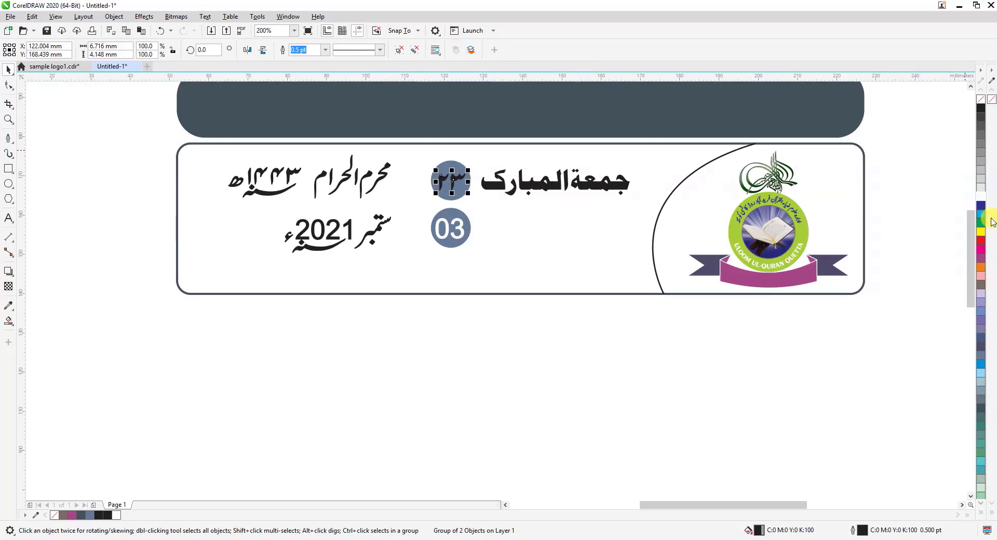
{"action": "left_click", "coordinate": [981, 197]}
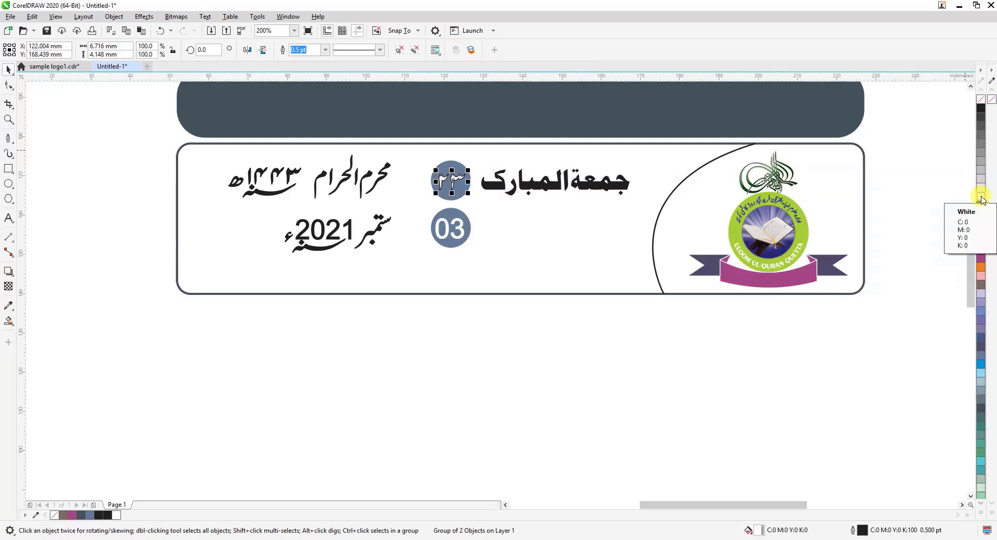
{"action": "right_click", "coordinate": [981, 196]}
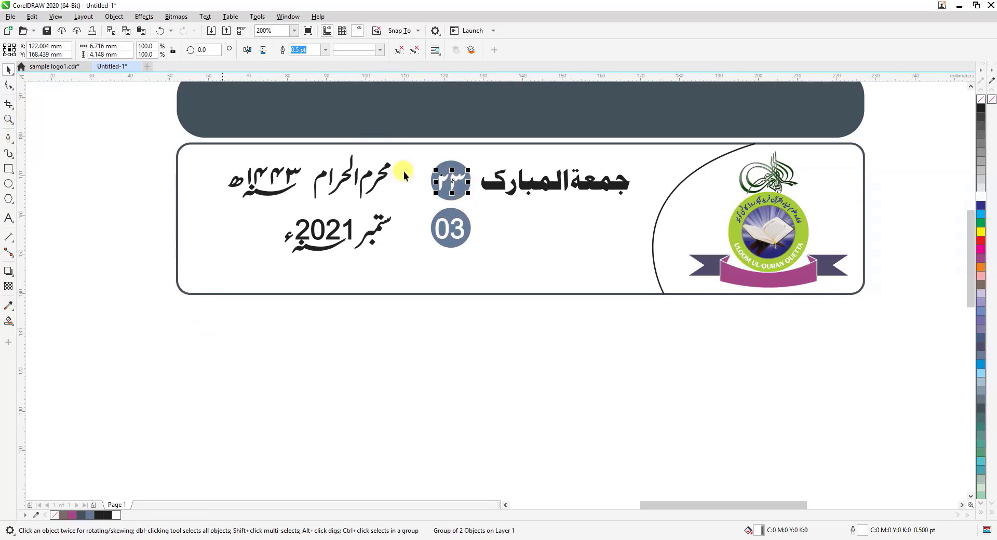
Sample the header bar's dark slate colour and apply it to both day-number circles
{"action": "left_click", "coordinate": [450, 167], "text": "ctrl"}
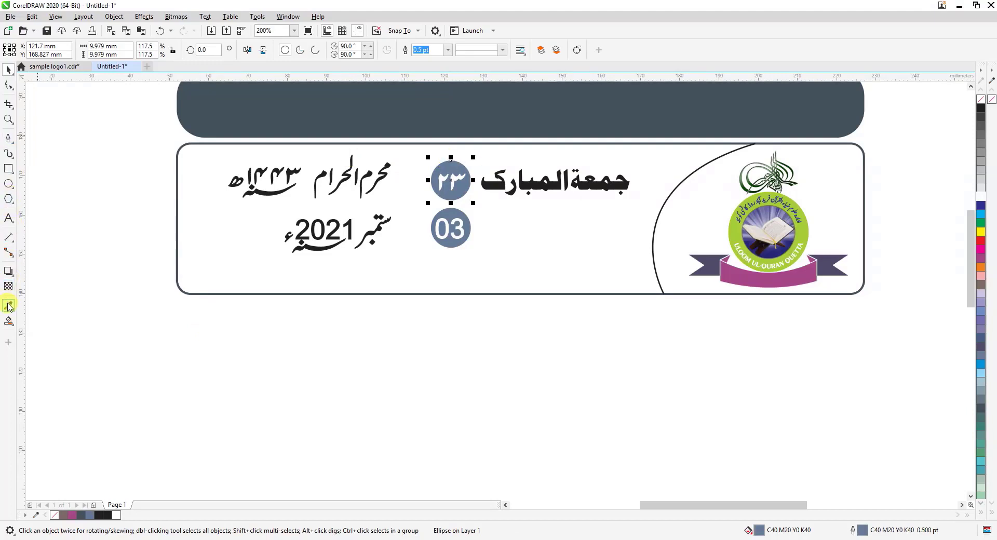
{"action": "left_click", "coordinate": [8, 306]}
{"action": "left_click", "coordinate": [349, 97]}
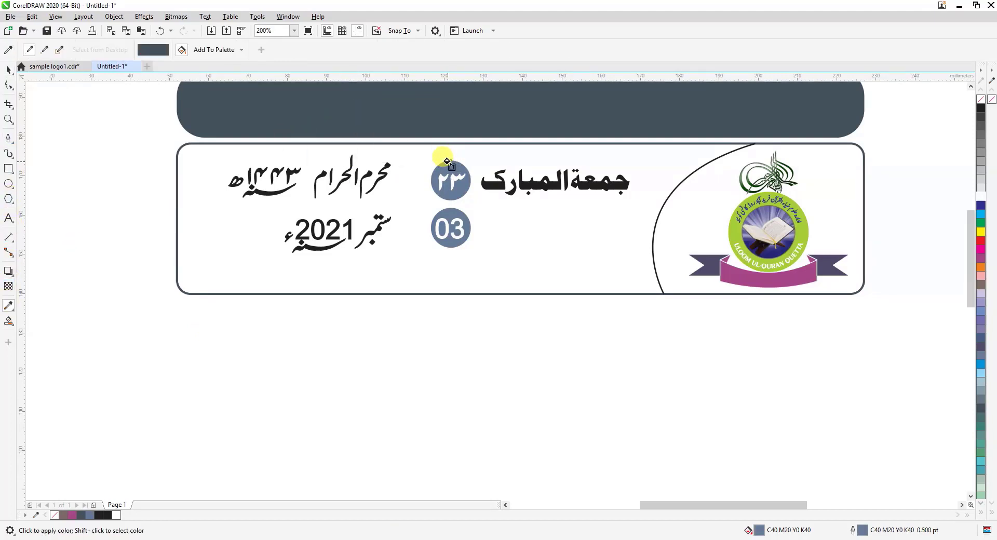
{"action": "left_click", "coordinate": [448, 165]}
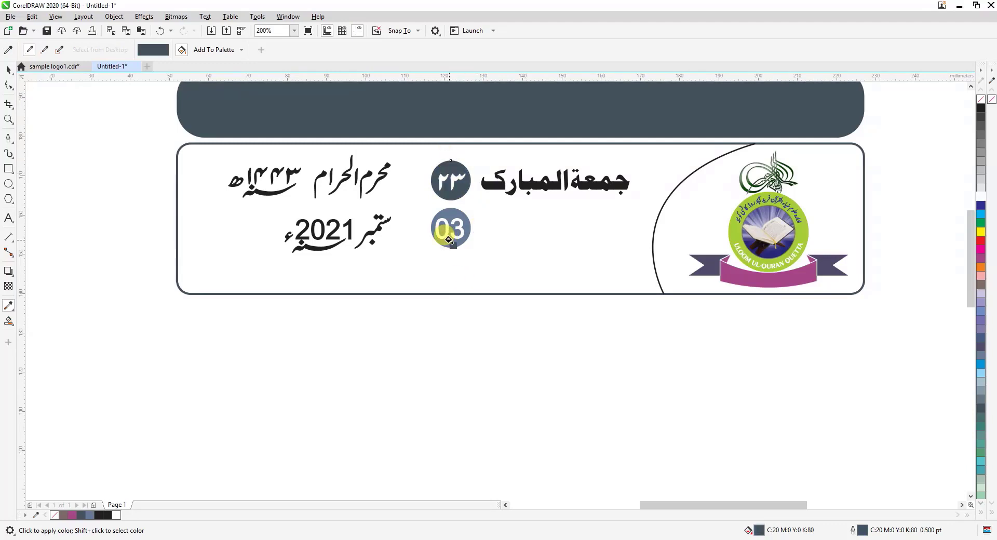
{"action": "left_click", "coordinate": [449, 240]}
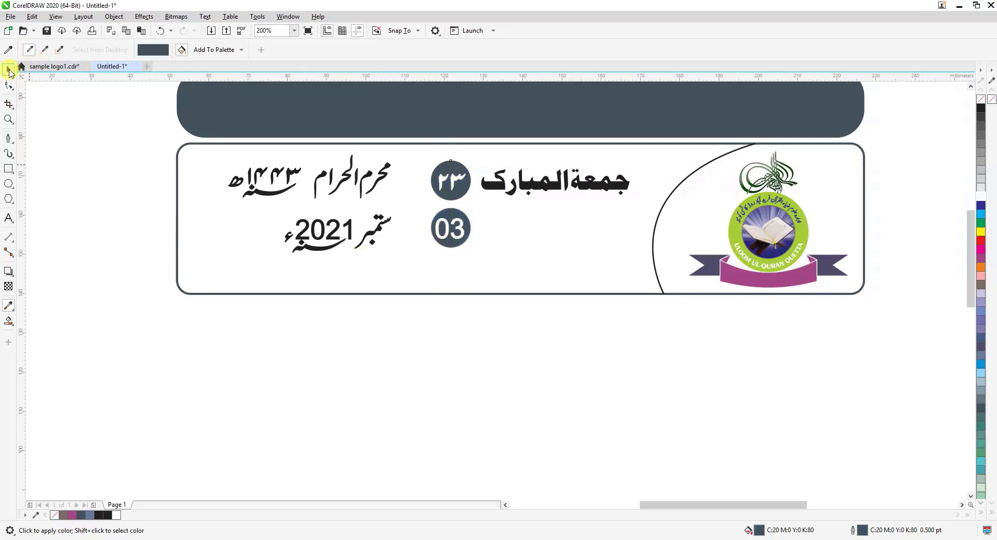
{"action": "left_click", "coordinate": [9, 70]}
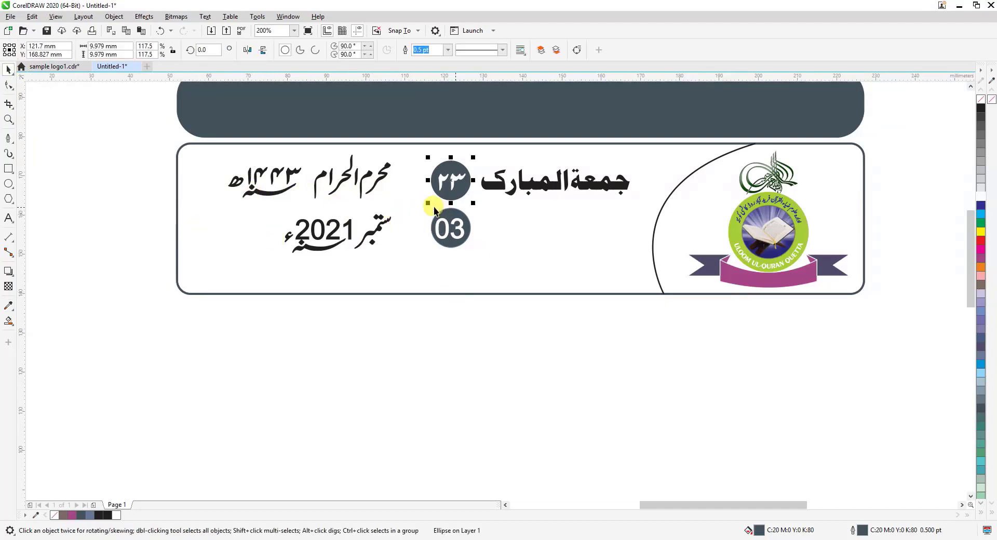
Group the remaining upper date text and align its vertical centre with the upper circle
{"action": "left_click_drag", "start_coordinate": [145, 137], "coordinate": [402, 210]}
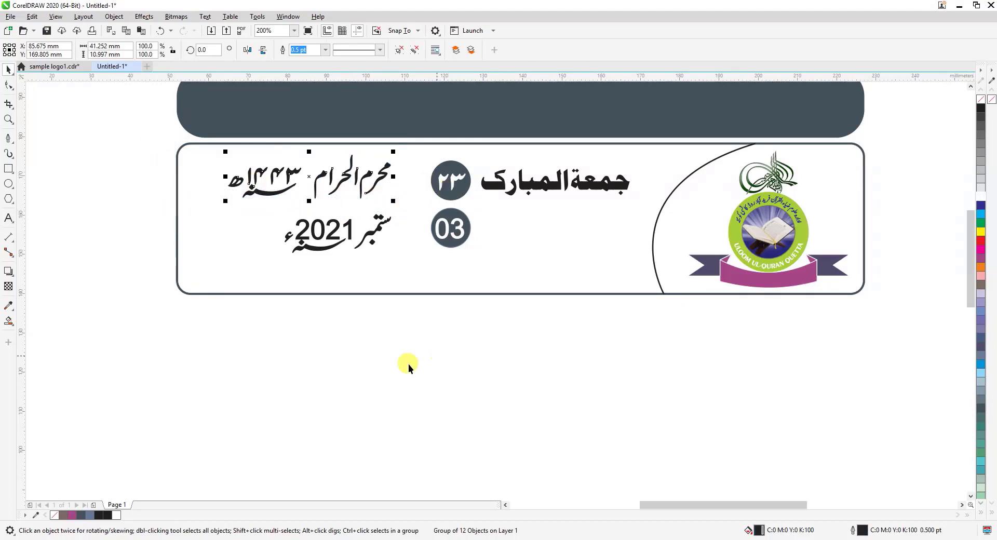
{"action": "left_click", "coordinate": [434, 185], "text": "shift"}
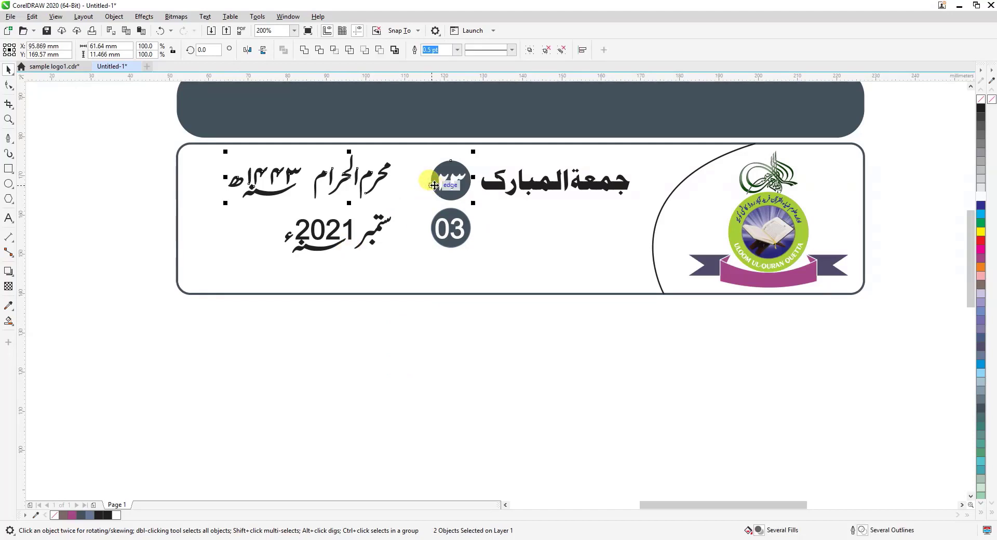
{"action": "key", "text": "e"}
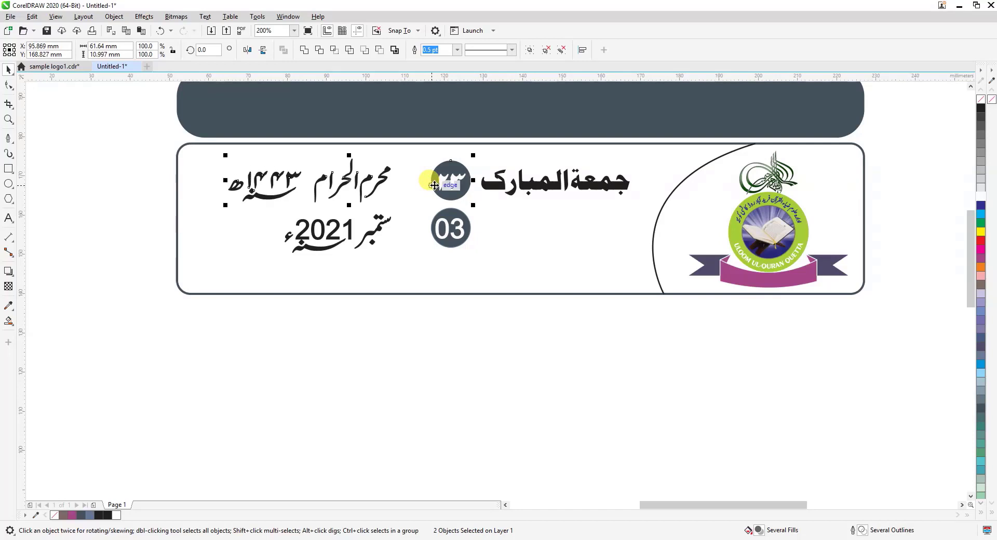
Group the remaining ستمبر 2021 date text and align its vertical centre with the lower circle
{"action": "left_click", "coordinate": [333, 234]}
{"action": "left_click_drag", "start_coordinate": [193, 358], "coordinate": [418, 204]}
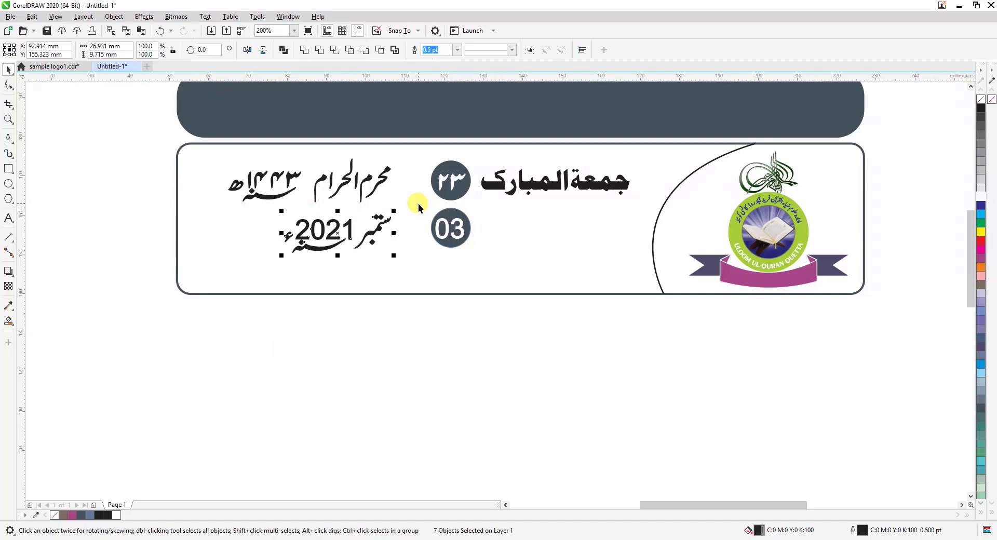
{"action": "left_click", "coordinate": [457, 212], "text": "shift"}
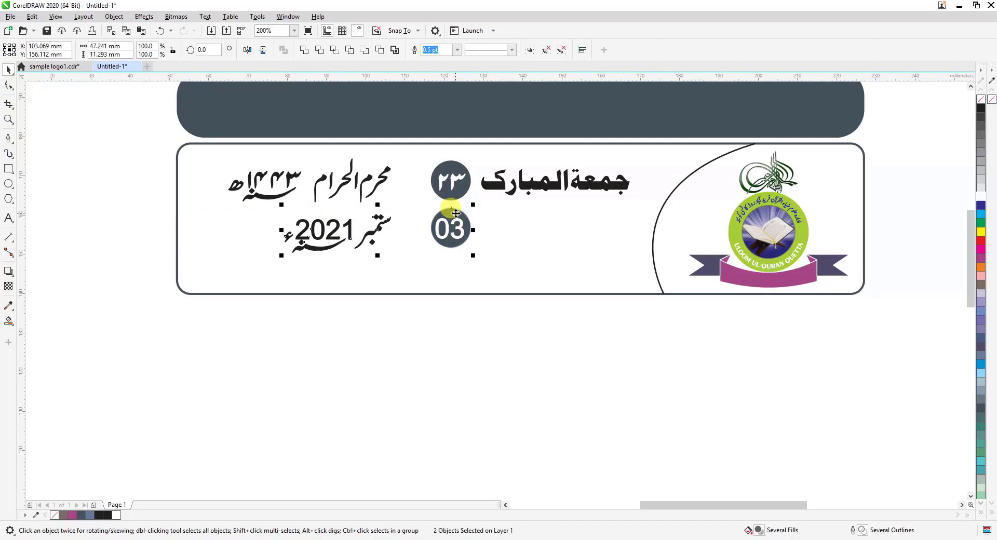
{"action": "key", "text": "c"}
{"action": "key", "text": "ctrl+z"}
{"action": "key", "text": "e"}
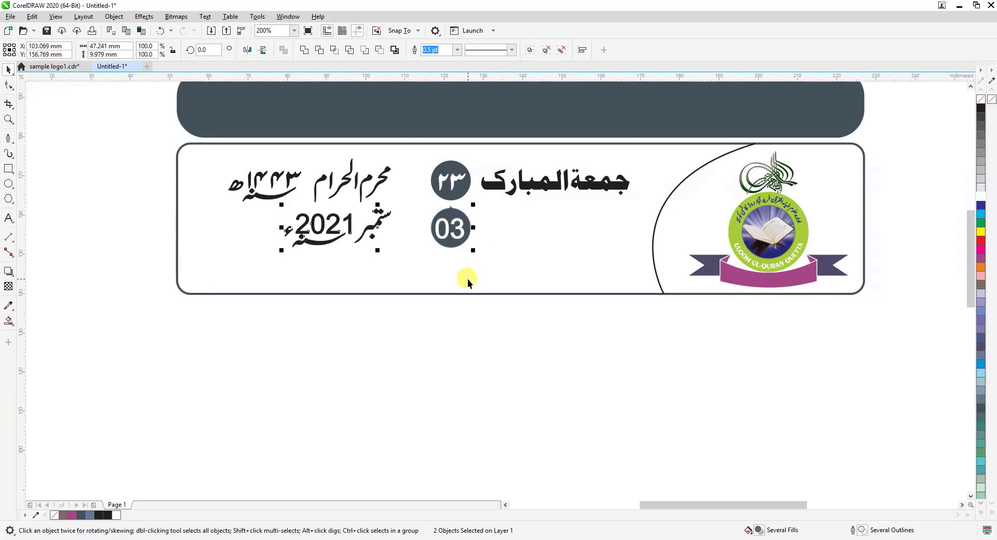
{"action": "left_click", "coordinate": [433, 350]}
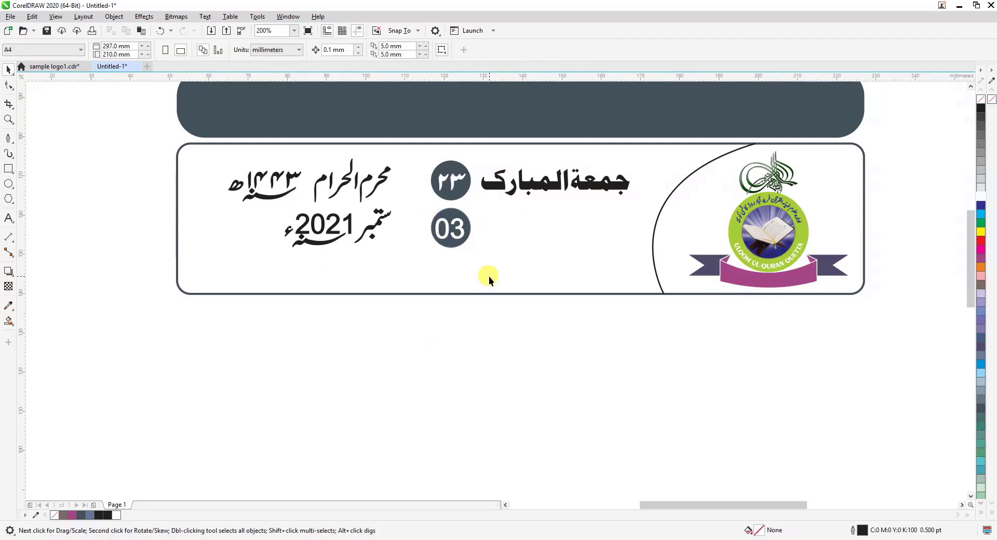
Add the artistic text FRIDAY in the empty area below the outlined box
{"action": "left_click", "coordinate": [9, 219]}
{"action": "left_click", "coordinate": [429, 345]}
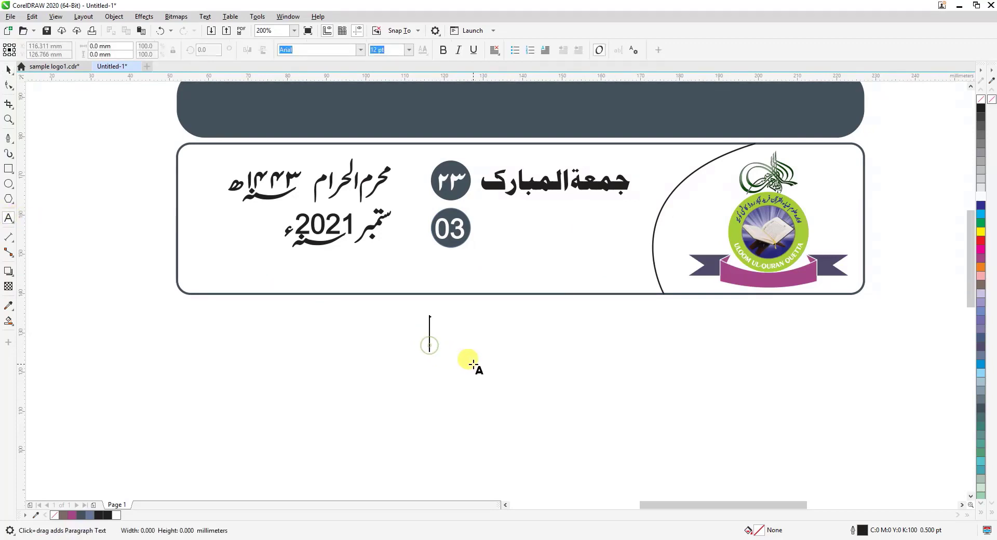
{"action": "type", "text": "F"}
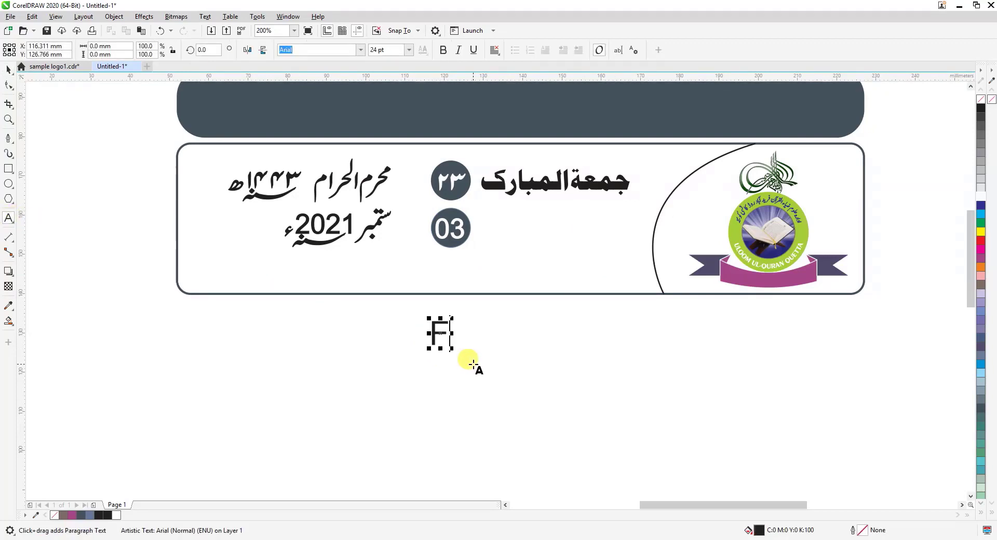
{"action": "type", "text": "RIDA"}
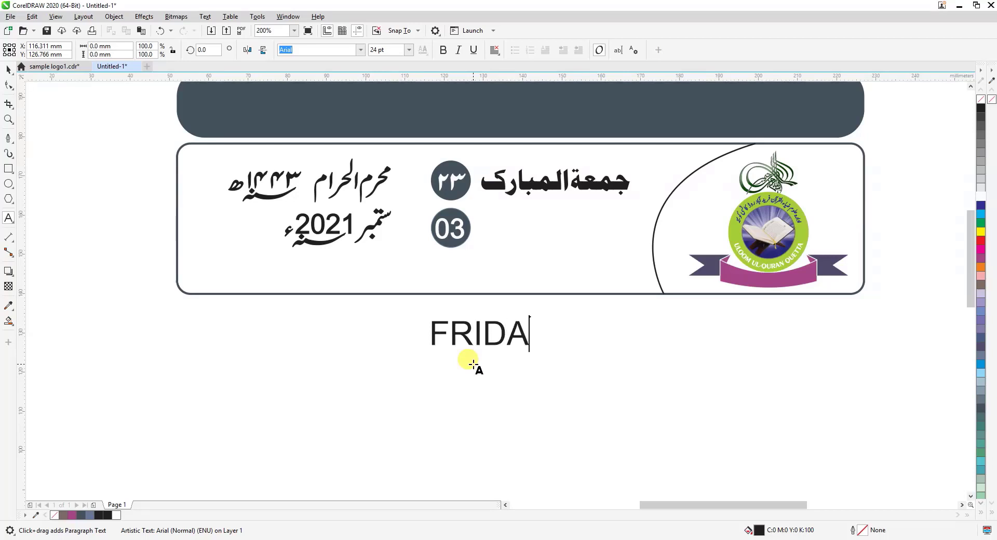
{"action": "type", "text": "Y"}
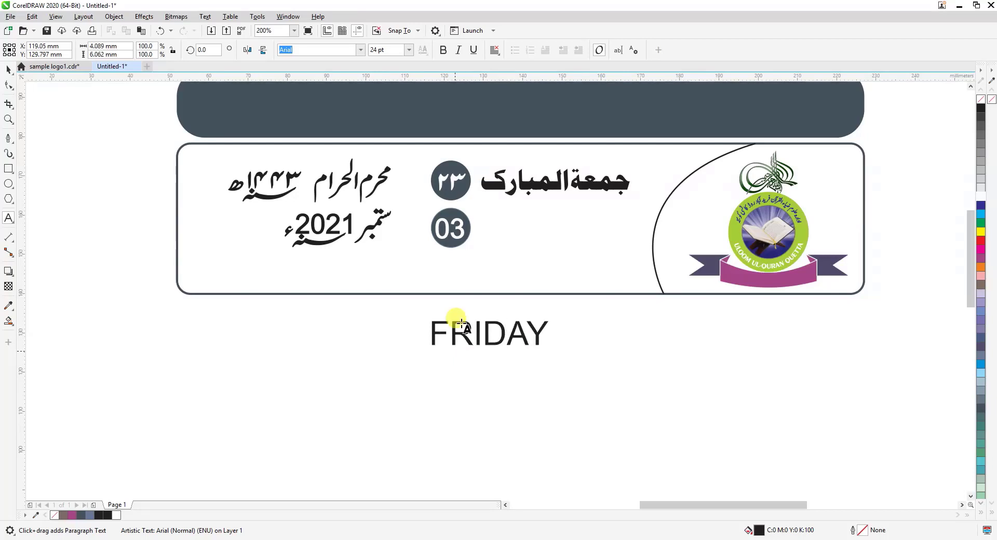
{"action": "left_click", "coordinate": [8, 69]}
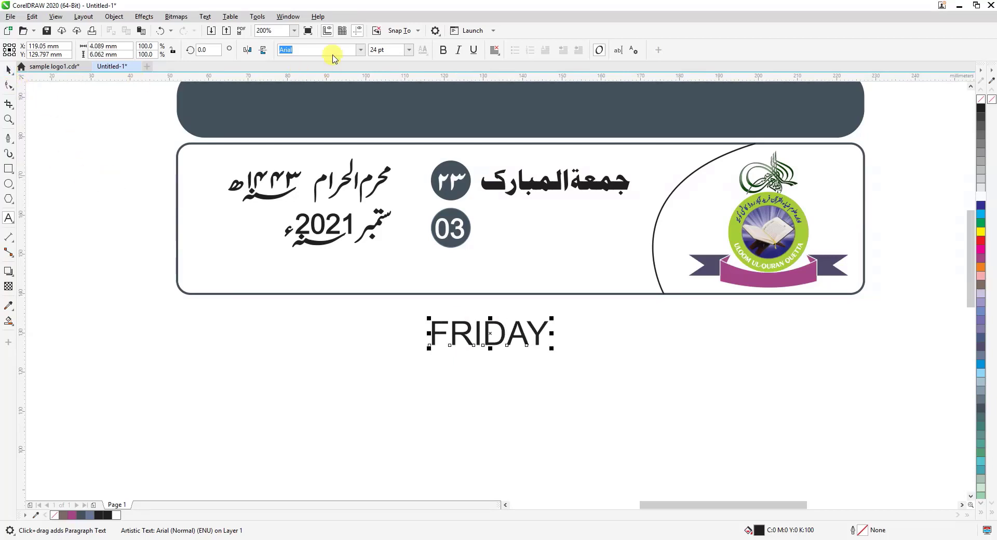
Set the FRIDAY text in Exotc350 Bd BT and place it under the جمعة المبارک heading, beside the 03 circle
{"action": "left_click", "coordinate": [360, 51]}
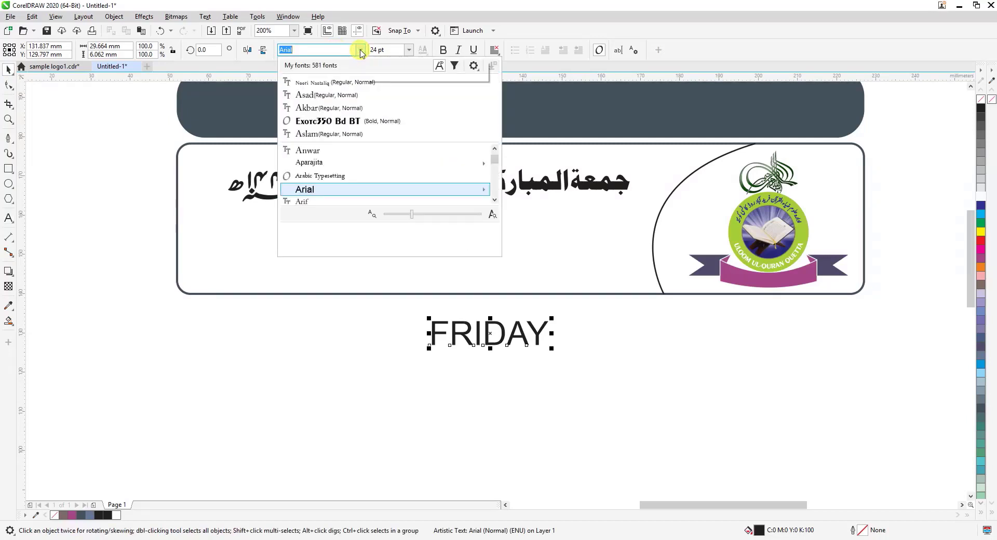
{"action": "left_click", "coordinate": [327, 123]}
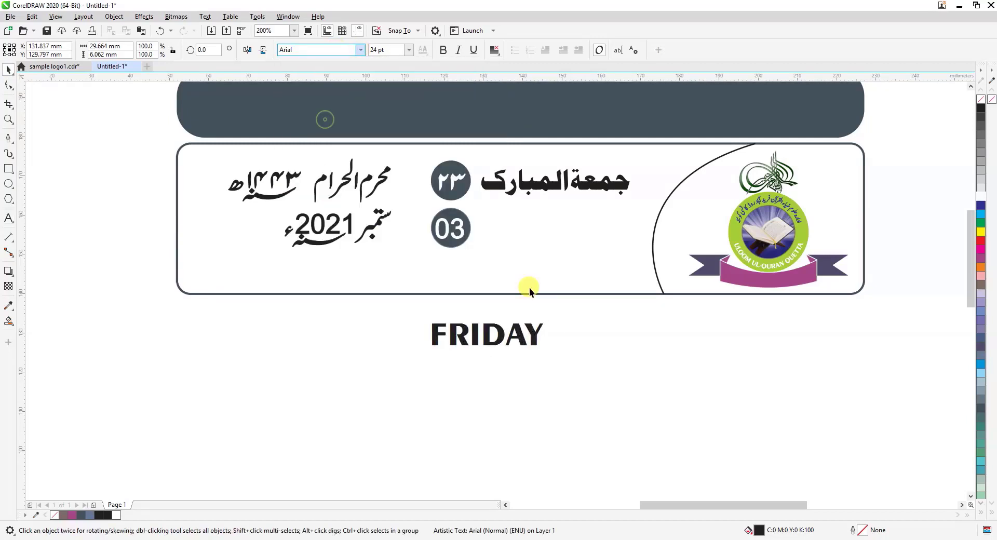
{"action": "left_click_drag", "start_coordinate": [541, 338], "coordinate": [548, 234]}
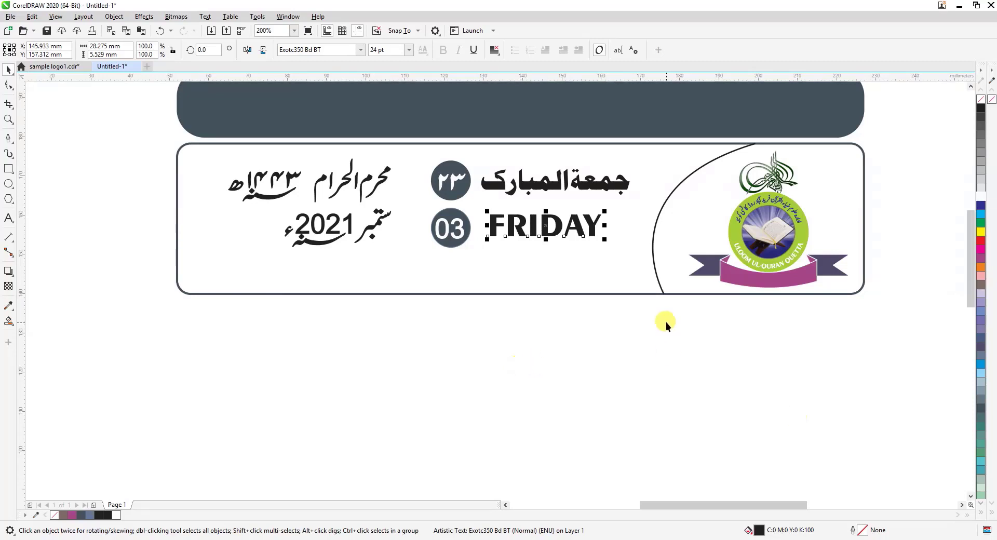
Move the small eight-pointed star ornament from the text beside the page to an empty area of the page, to the right of the box
{"action": "scroll", "coordinate": [666, 322], "scroll_direction": "down", "scroll_amount": 2}
{"action": "left_click", "coordinate": [815, 481]}
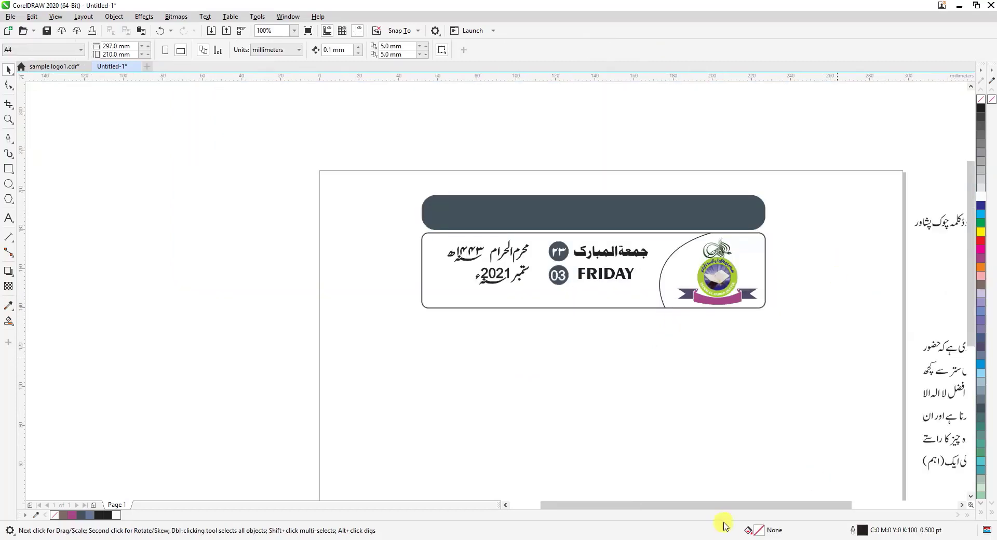
{"action": "left_click_drag", "start_coordinate": [723, 503], "coordinate": [790, 510]}
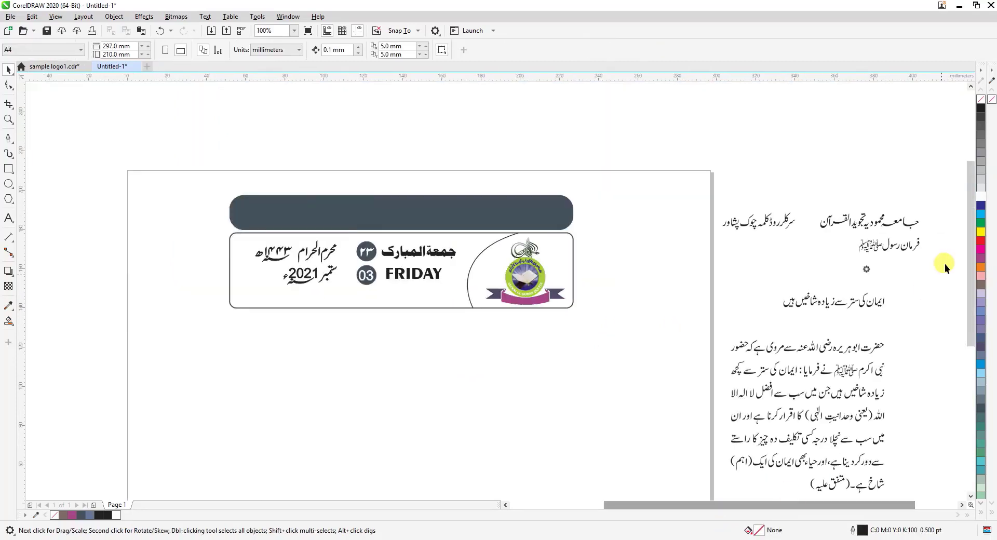
{"action": "left_click", "coordinate": [866, 269]}
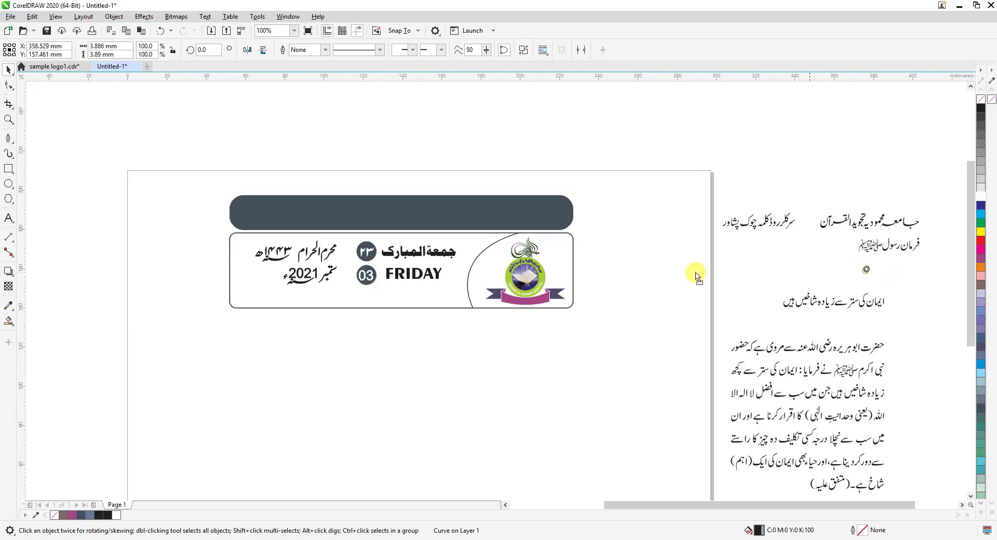
{"action": "mouse_move", "coordinate": [696, 276]}
{"action": "left_mouse_down"}
{"action": "mouse_move", "coordinate": [653, 240]}
{"action": "mouse_move", "coordinate": [687, 264]}
{"action": "left_mouse_up"}
{"action": "left_click", "coordinate": [9, 121]}
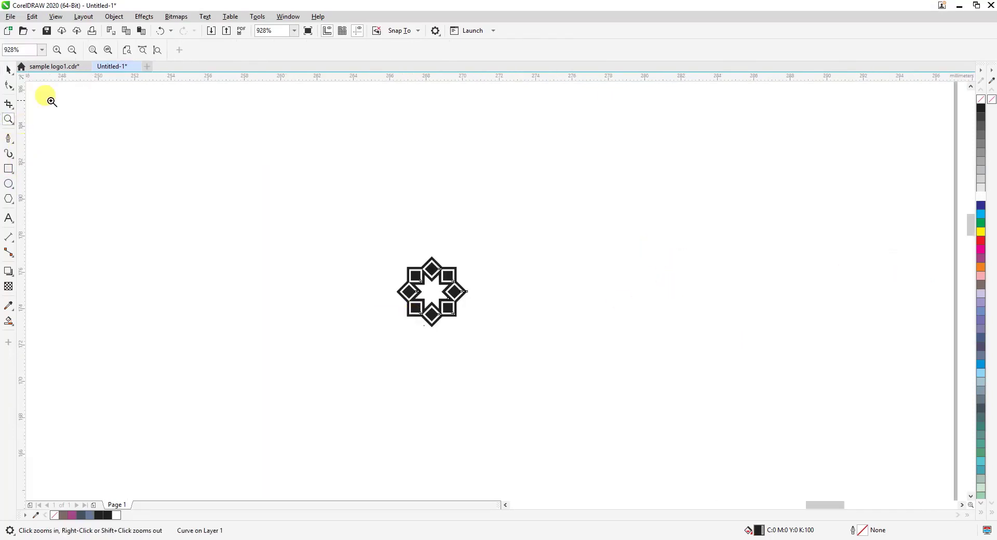
{"action": "left_click", "coordinate": [9, 70]}
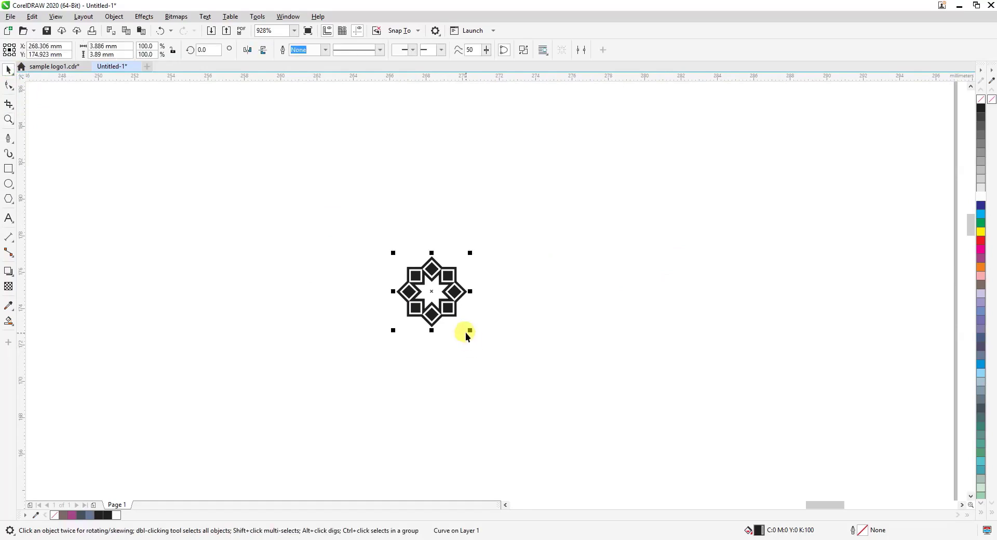
Enlarge the star ornament to about 7.2 mm and move it just below the right end of the outlined box
{"action": "left_click_drag", "start_coordinate": [467, 334], "coordinate": [512, 360]}
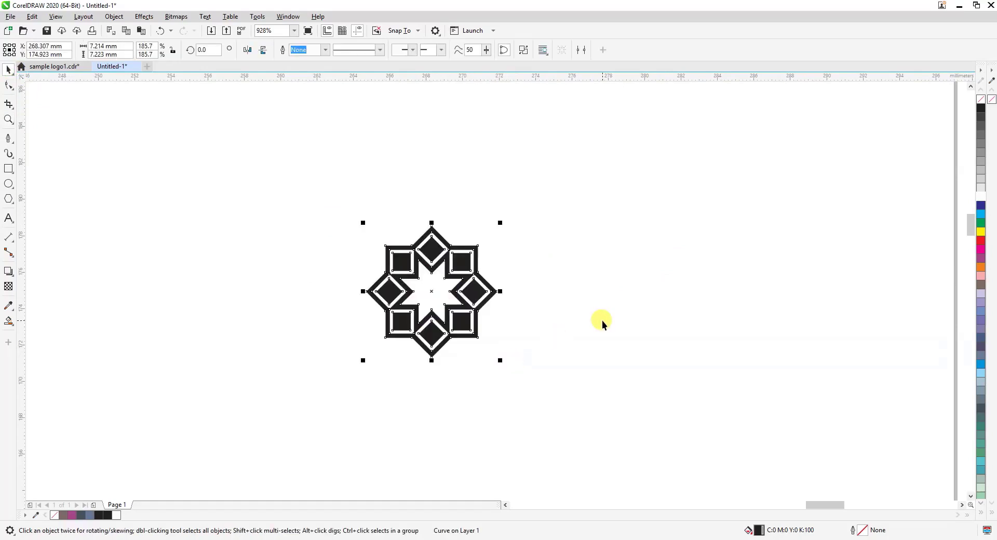
{"action": "scroll", "coordinate": [603, 320], "scroll_direction": "down", "scroll_amount": 3}
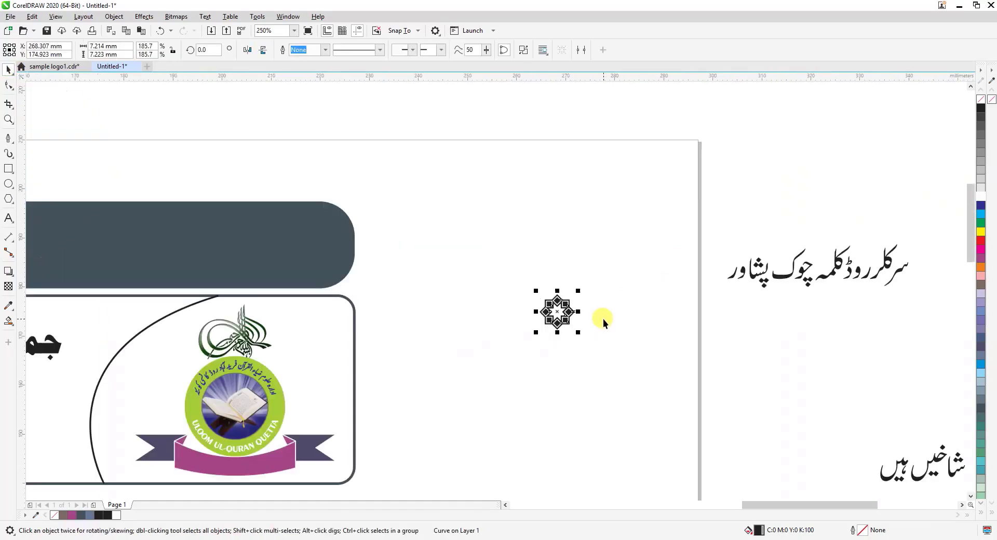
{"action": "left_click_drag", "start_coordinate": [971, 244], "coordinate": [967, 280]}
{"action": "left_click_drag", "start_coordinate": [556, 135], "coordinate": [333, 332]}
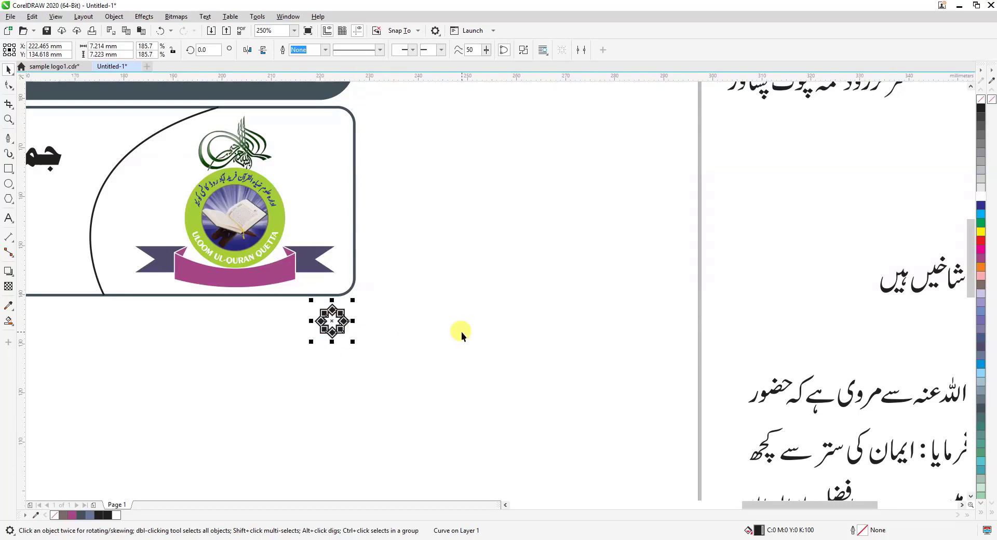
Place a copy of the star ornament about 7.8 mm to the left of the original, level with it
{"action": "left_click_drag", "start_coordinate": [789, 506], "coordinate": [779, 509]}
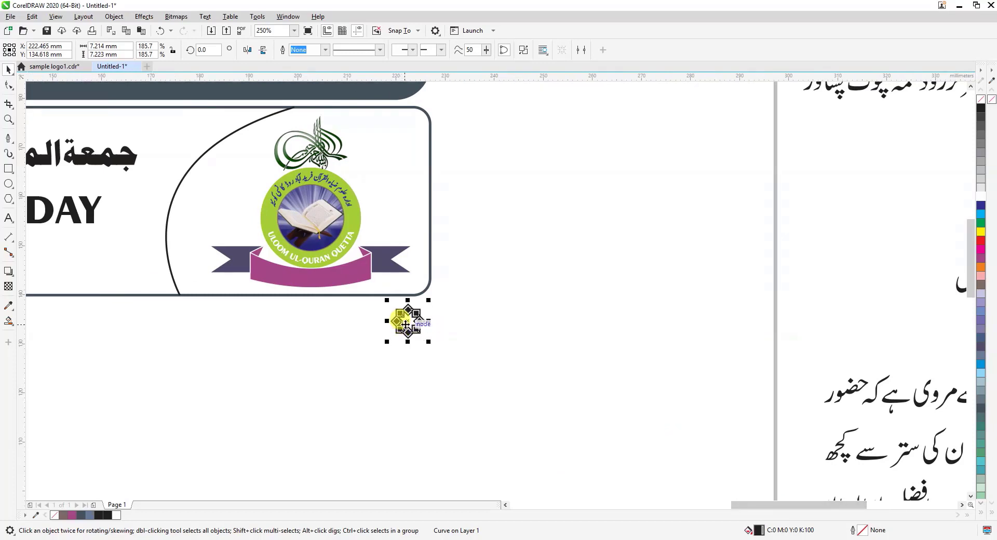
{"action": "left_click_drag", "start_coordinate": [408, 323], "coordinate": [374, 330]}
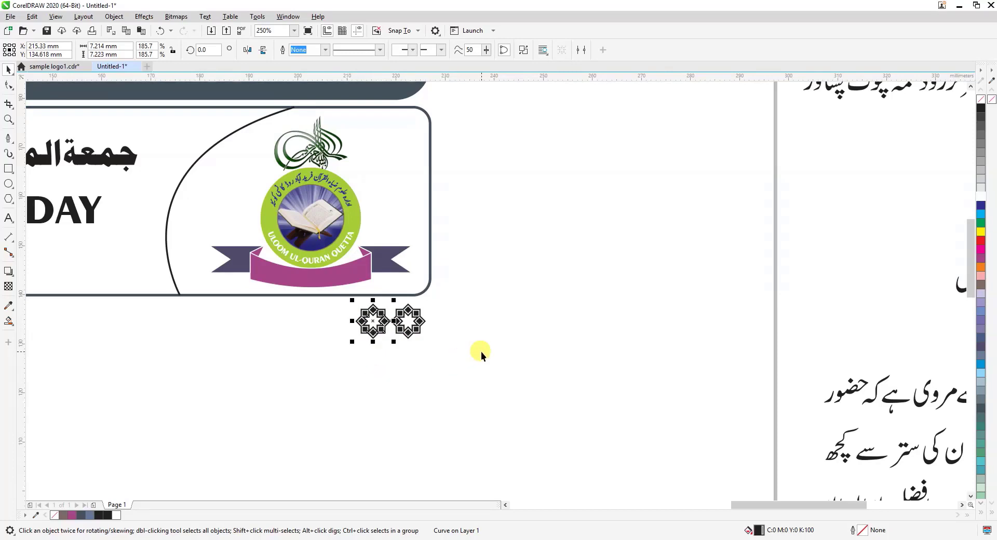
{"action": "key", "text": "Delete"}
{"action": "left_click", "coordinate": [412, 326]}
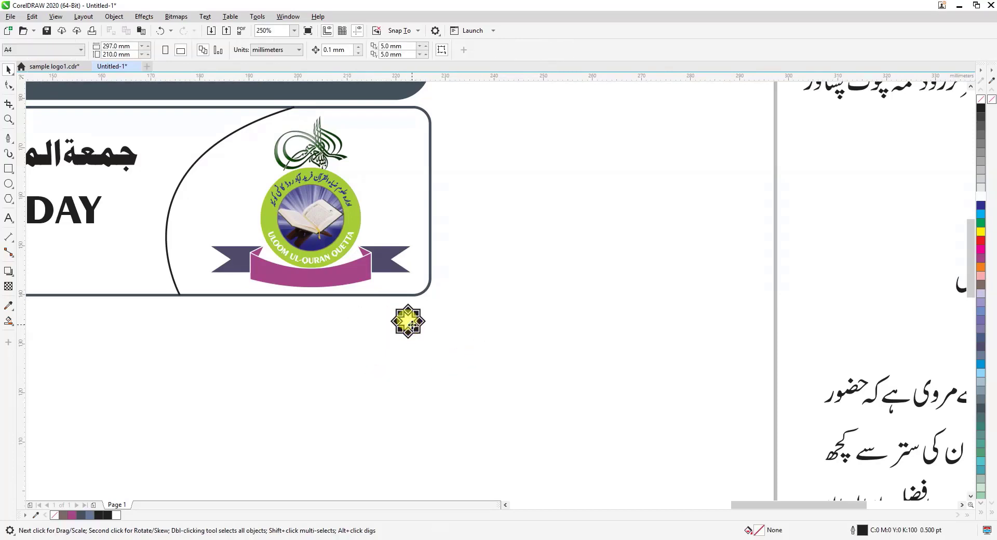
{"action": "left_click_drag", "start_coordinate": [412, 326], "coordinate": [371, 328]}
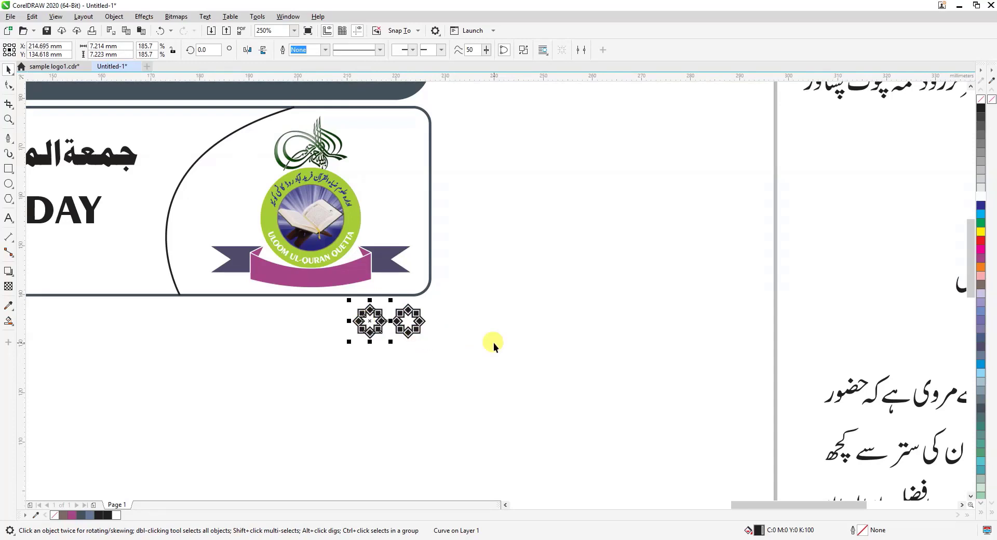
Repeat the ornament duplication leftward at the same spacing until a row of 22 ornaments spans beneath the outlined box
{"action": "key", "text": "ctrl+r"}
{"action": "key", "text": "ctrl+r"}
{"action": "key", "text": "ctrl+r"}
{"action": "key", "text": "ctrl+r"}
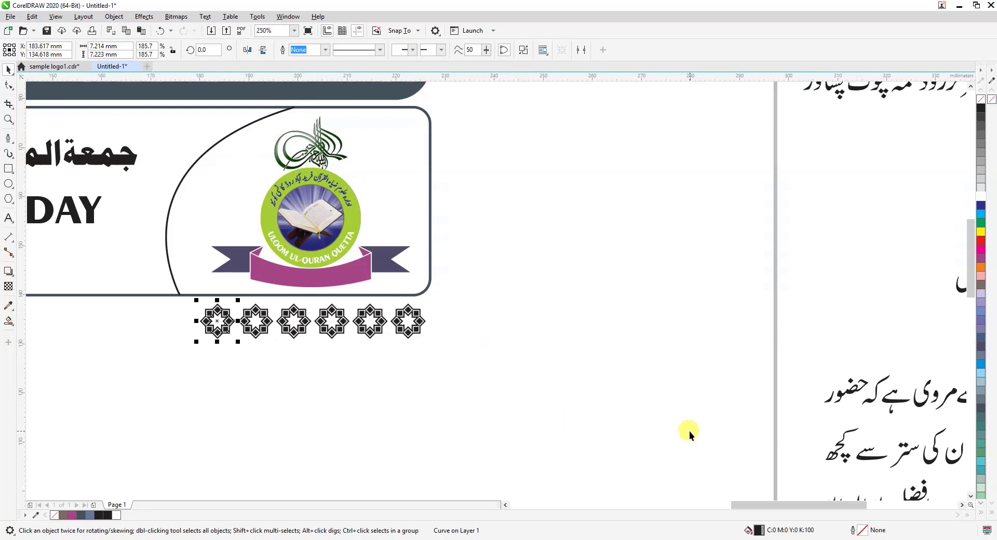
{"action": "key", "text": "ctrl+r"}
{"action": "key", "text": "ctrl+r"}
{"action": "key", "text": "ctrl+r"}
{"action": "scroll", "coordinate": [610, 406], "scroll_direction": "down", "scroll_amount": 3}
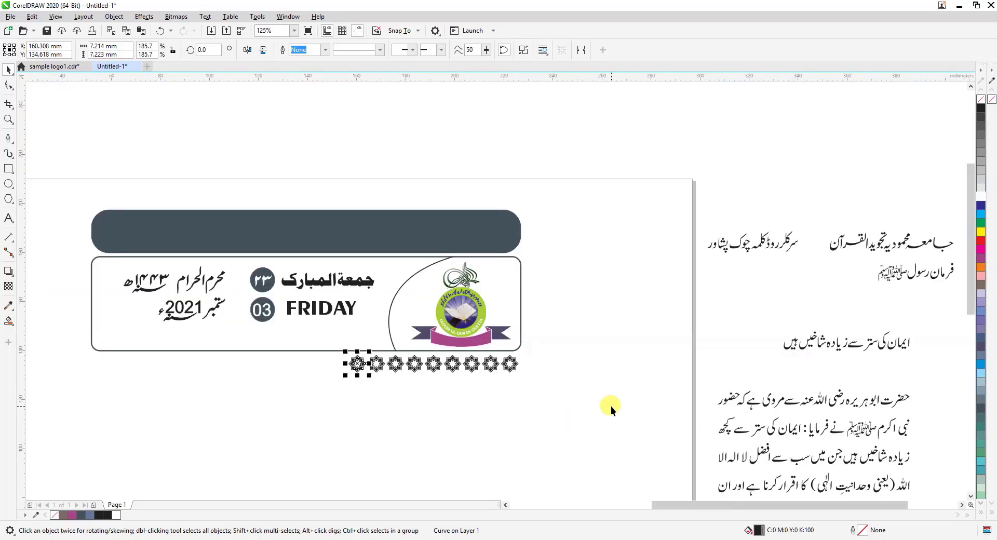
{"action": "key", "text": "ctrl+r"}
{"action": "key", "text": "ctrl+r"}
{"action": "key", "text": "ctrl+r"}
{"action": "key", "text": "ctrl+r"}
{"action": "key", "text": "ctrl+r"}
{"action": "key", "text": "ctrl+r"}
{"action": "key", "text": "ctrl+r"}
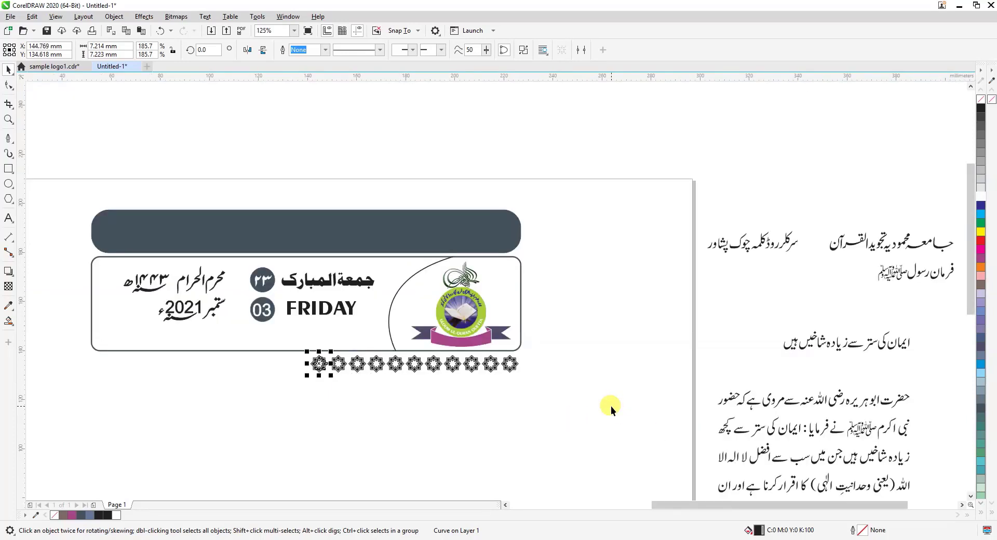
{"action": "key", "text": "ctrl+r"}
{"action": "key", "text": "ctrl+r"}
{"action": "key", "text": "ctrl+r"}
{"action": "key", "text": "ctrl+r"}
{"action": "key", "text": "ctrl+r"}
{"action": "key", "text": "ctrl+r"}
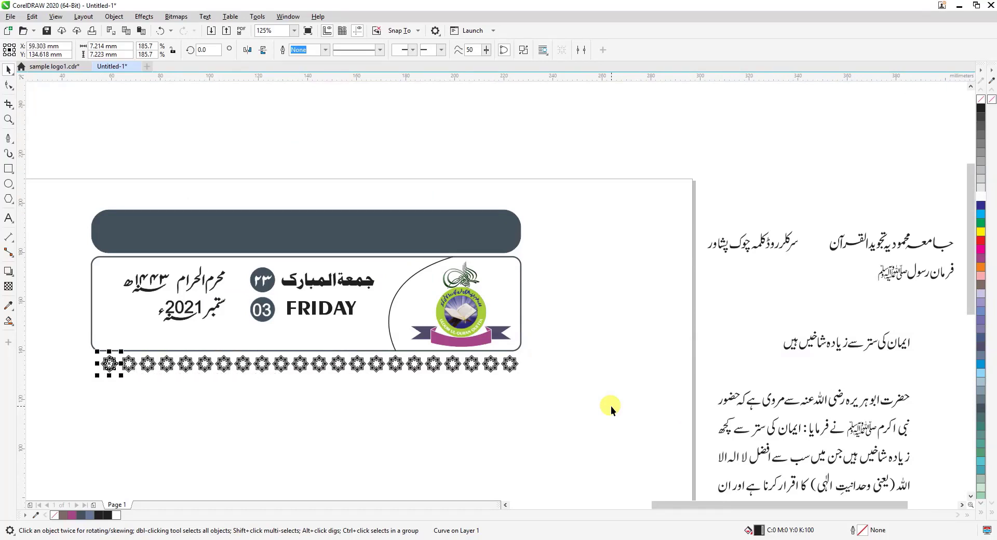
{"action": "key", "text": "ctrl+r"}
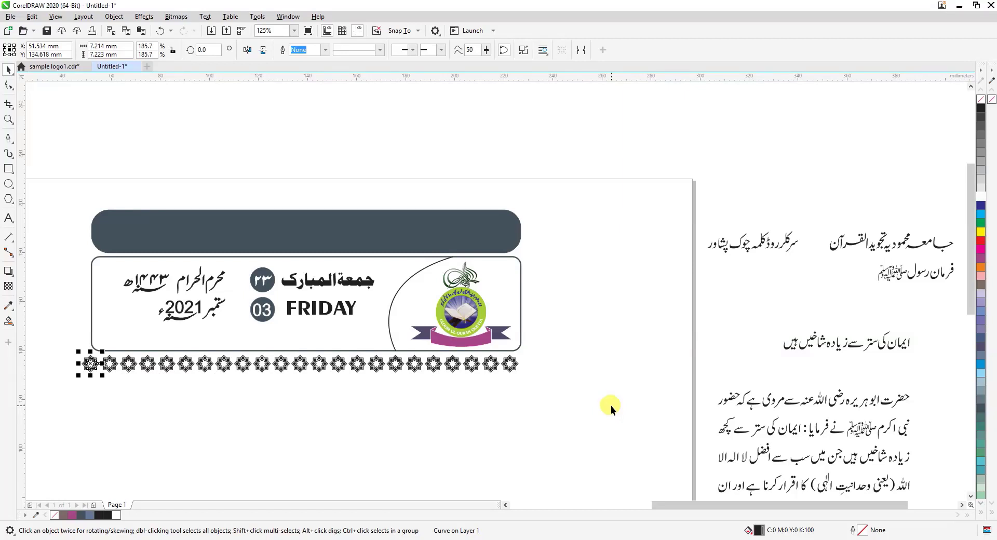
{"action": "key", "text": "ctrl+z"}
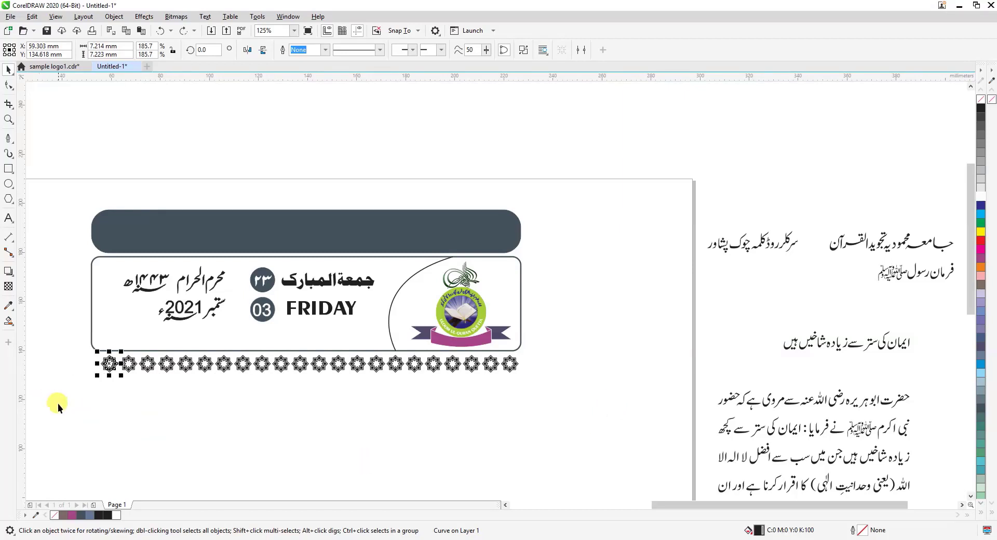
Group the whole ornament row and enlarge it proportionally about its centre to about 176 mm wide
{"action": "left_click_drag", "start_coordinate": [57, 405], "coordinate": [566, 346]}
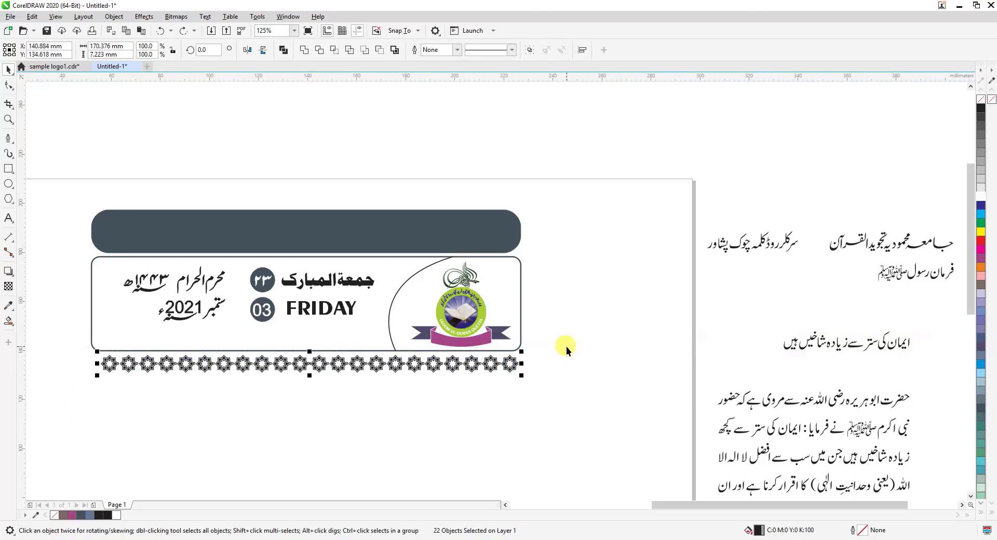
{"action": "key", "text": "ctrl+g"}
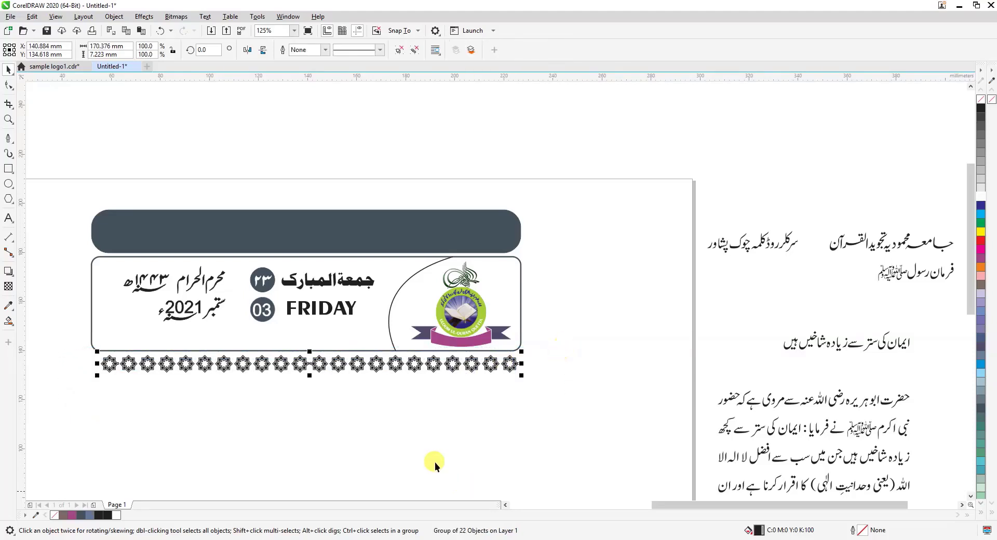
{"action": "left_click_drag", "start_coordinate": [523, 379], "coordinate": [530, 381]}
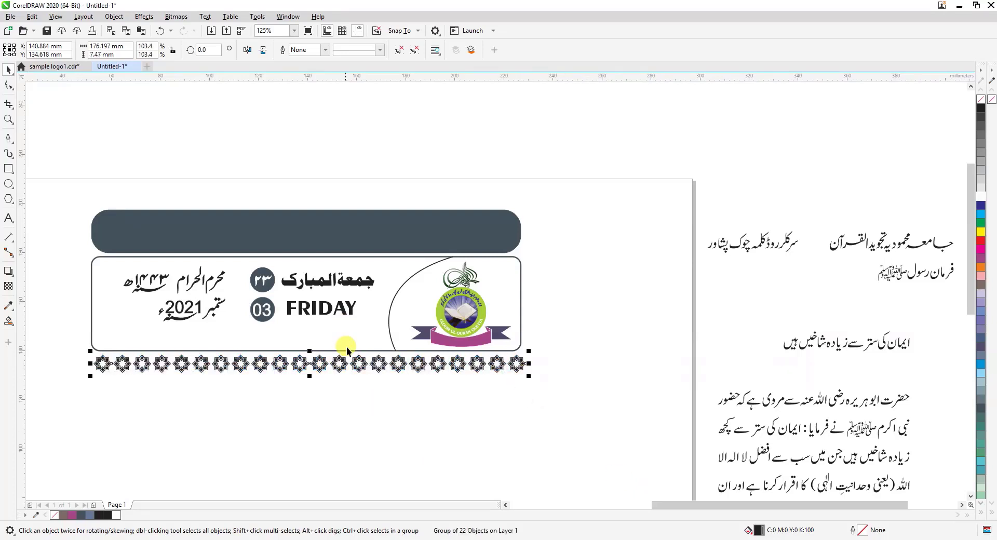
Align the ornament row's horizontal centre with the outlined box above it and clear the selection
{"action": "left_click", "coordinate": [521, 309], "text": "shift"}
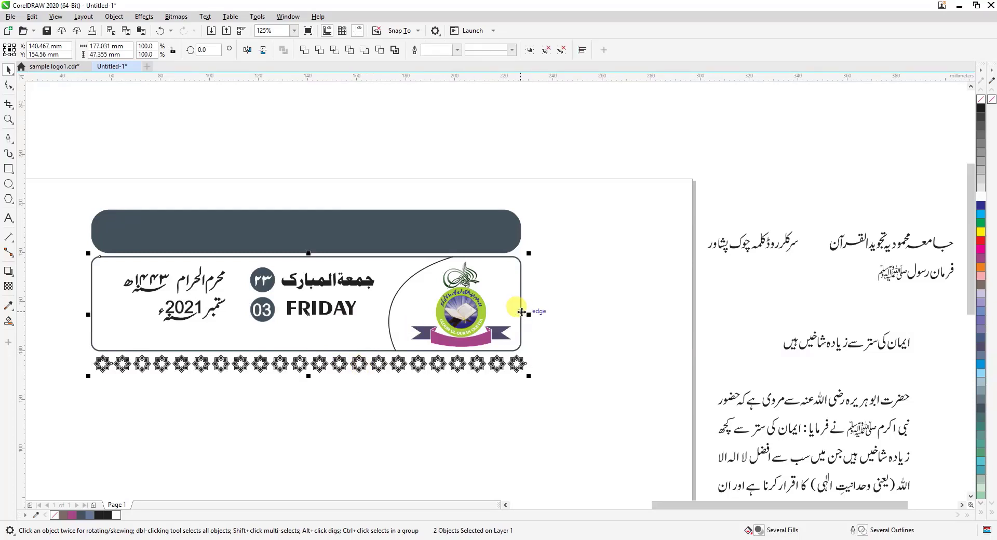
{"action": "key", "text": "c"}
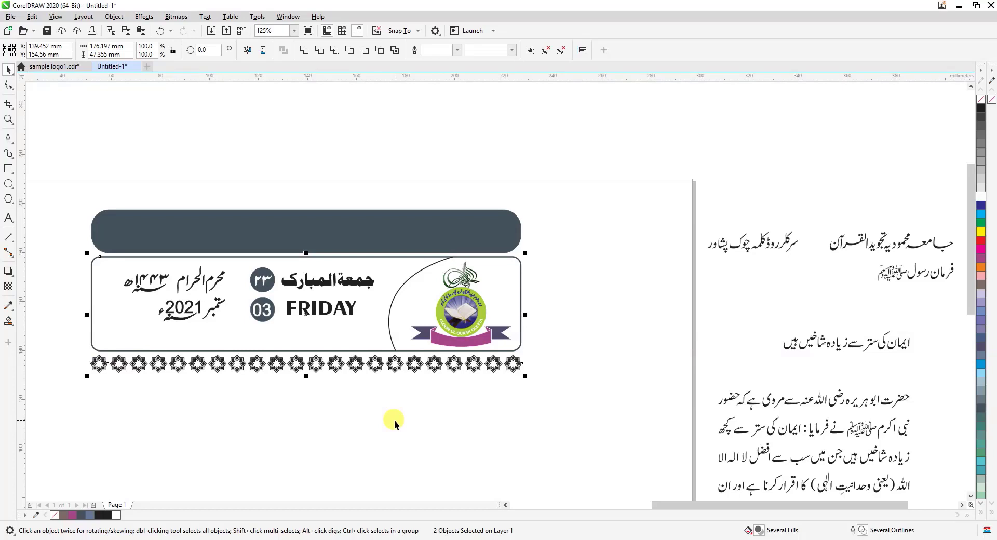
{"action": "scroll", "coordinate": [968, 340], "scroll_direction": "down", "scroll_amount": 2}
{"action": "scroll", "coordinate": [968, 341], "scroll_direction": "down", "scroll_amount": 8}
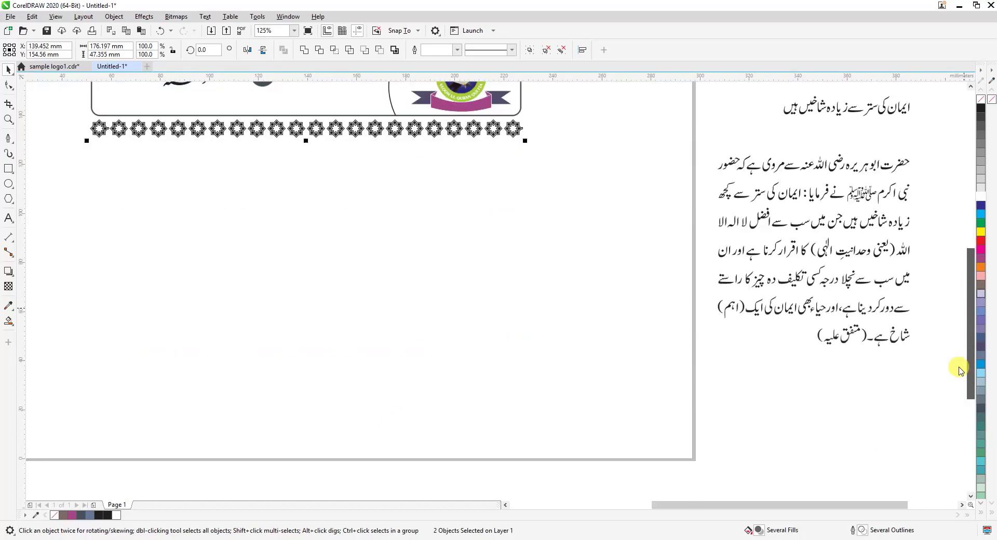
{"action": "left_click", "coordinate": [148, 180]}
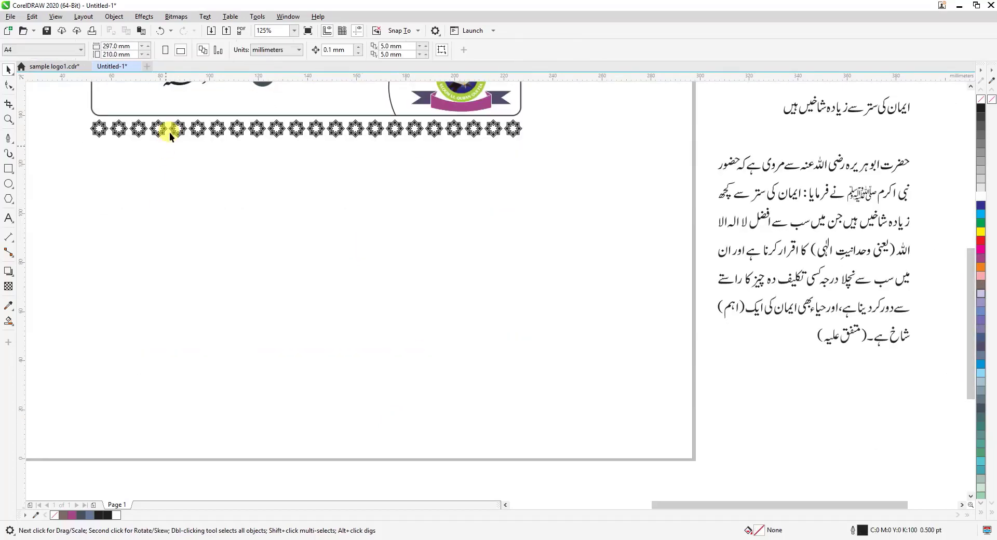
Draw a rectangle about 118 mm tall below the ornament row and set its width to 175 mm to match the outlined box
{"action": "left_click", "coordinate": [168, 115]}
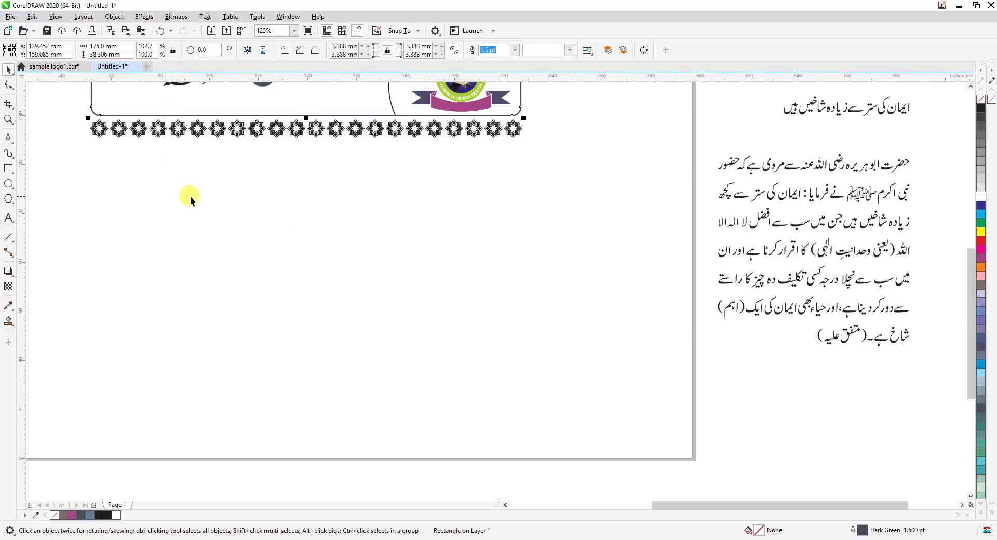
{"action": "left_click", "coordinate": [9, 168]}
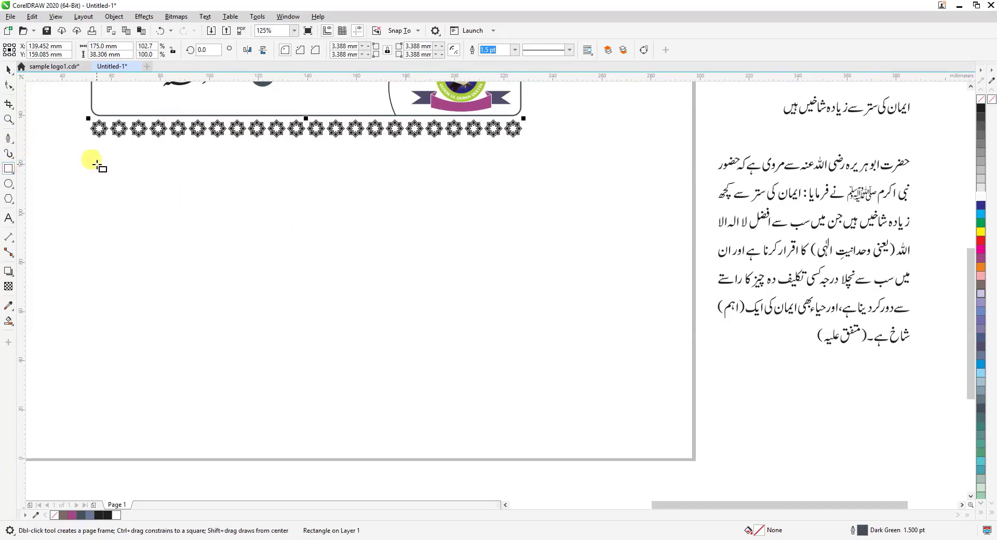
{"action": "left_click_drag", "start_coordinate": [94, 144], "coordinate": [359, 209]}
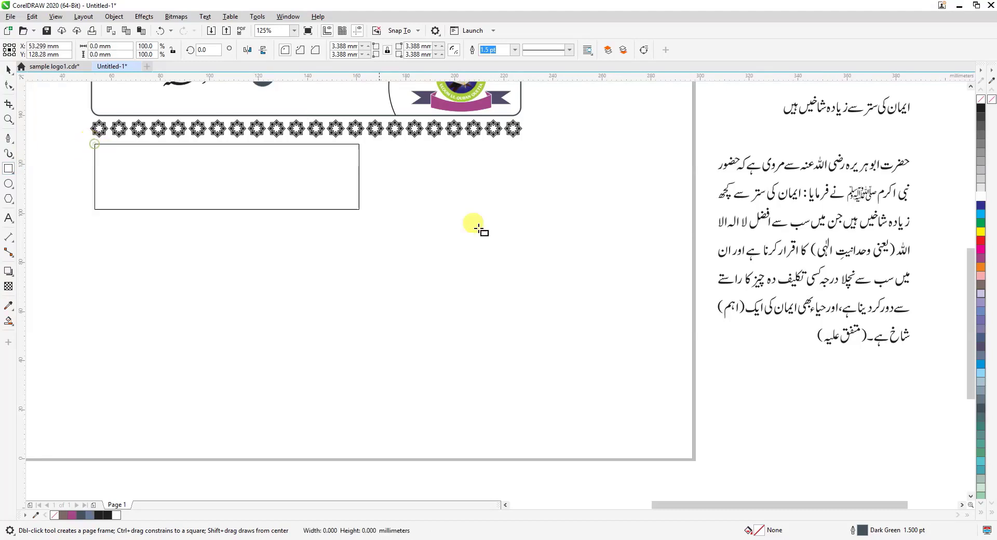
{"action": "left_click_drag", "start_coordinate": [478, 229], "coordinate": [514, 433]}
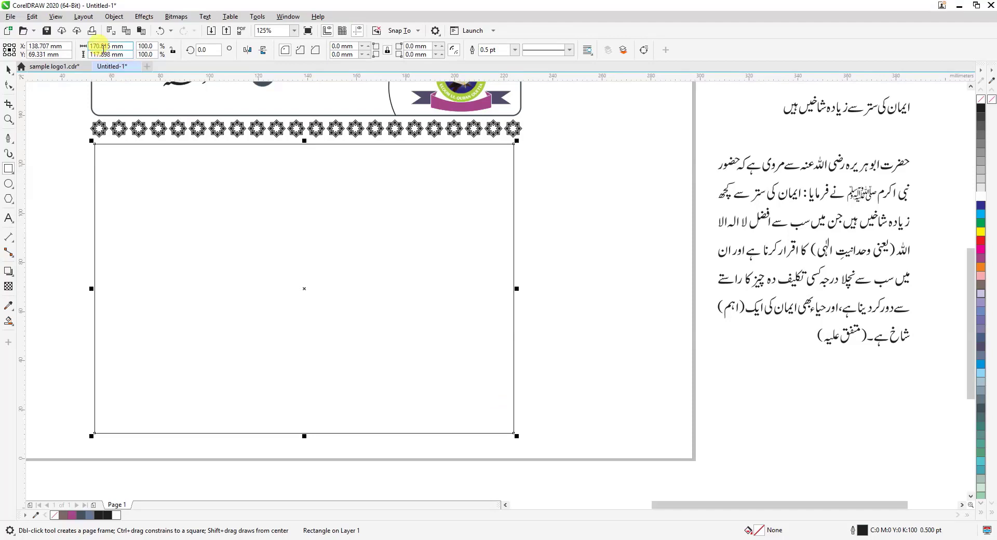
{"action": "double_click", "coordinate": [101, 47]}
{"action": "type", "text": "1"}
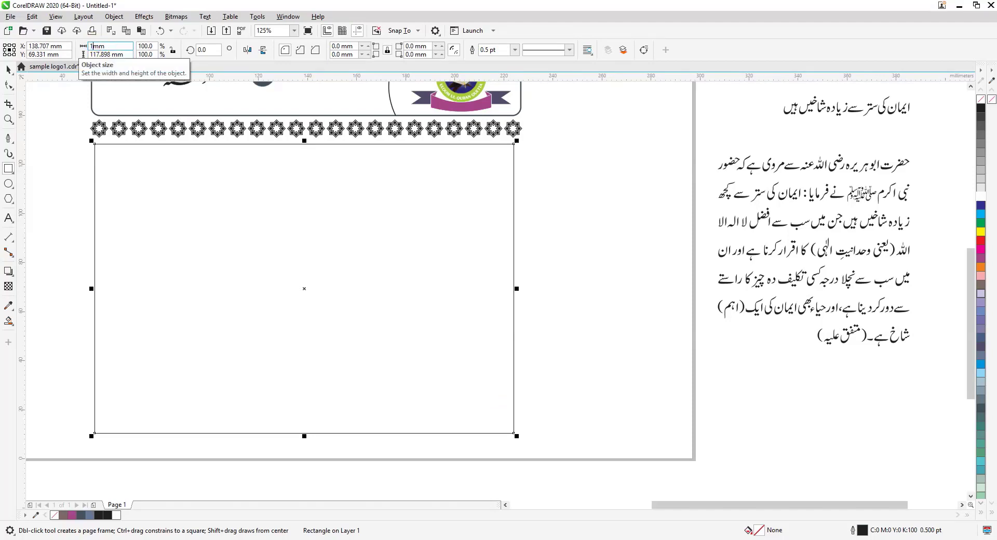
{"action": "type", "text": "75"}
{"action": "key", "text": "Return"}
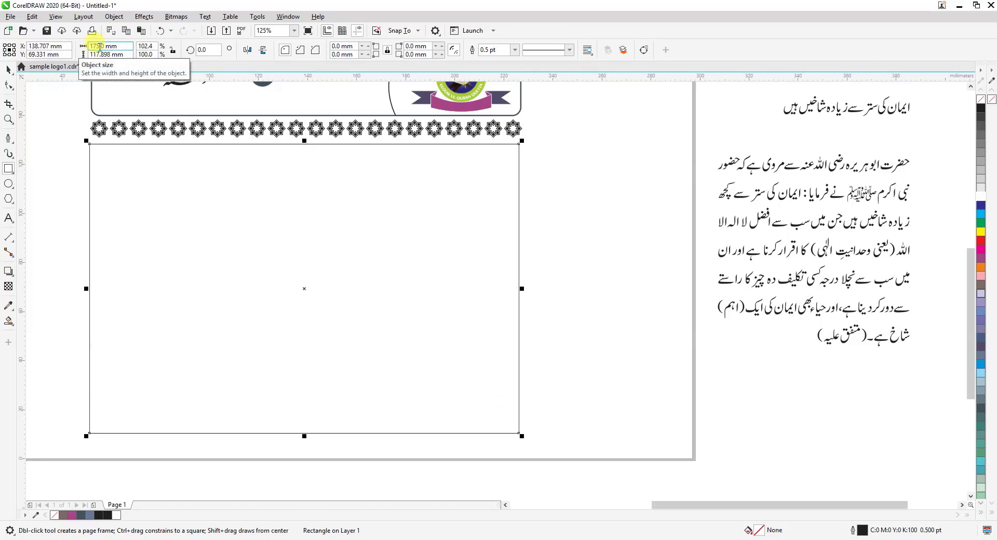
Round all four corners of the new rectangle to a radius of about 3.4 mm
{"action": "left_click", "coordinate": [8, 85]}
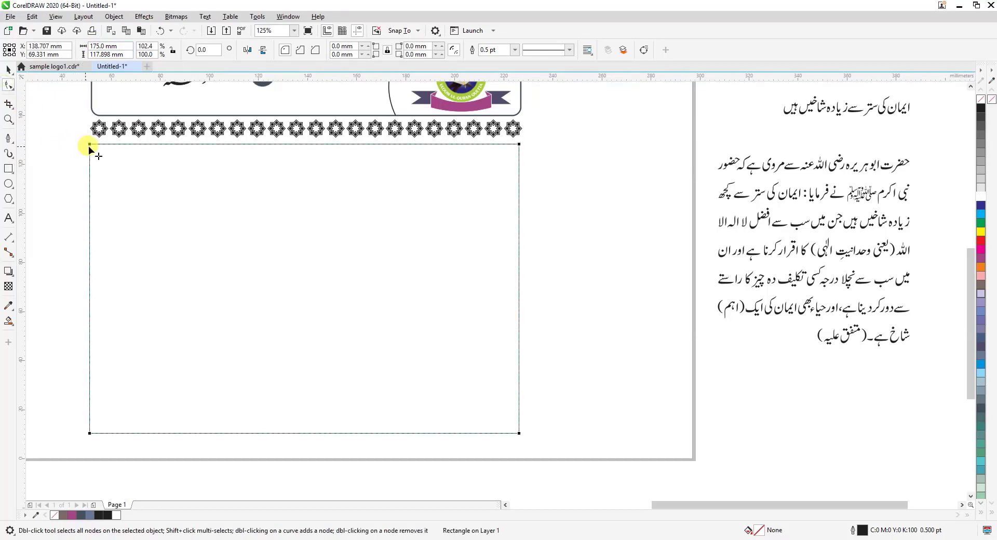
{"action": "left_click_drag", "start_coordinate": [89, 146], "coordinate": [97, 148]}
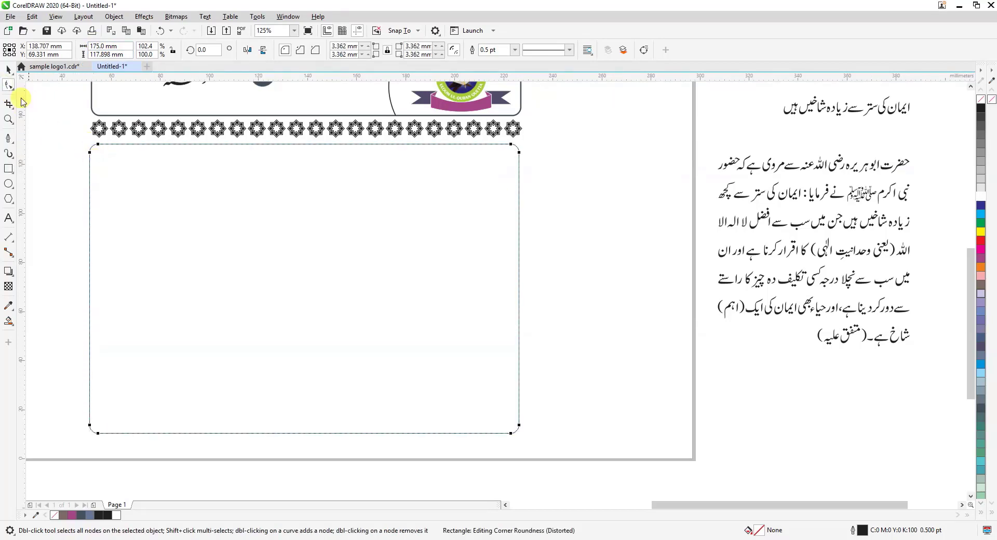
{"action": "left_click", "coordinate": [8, 69]}
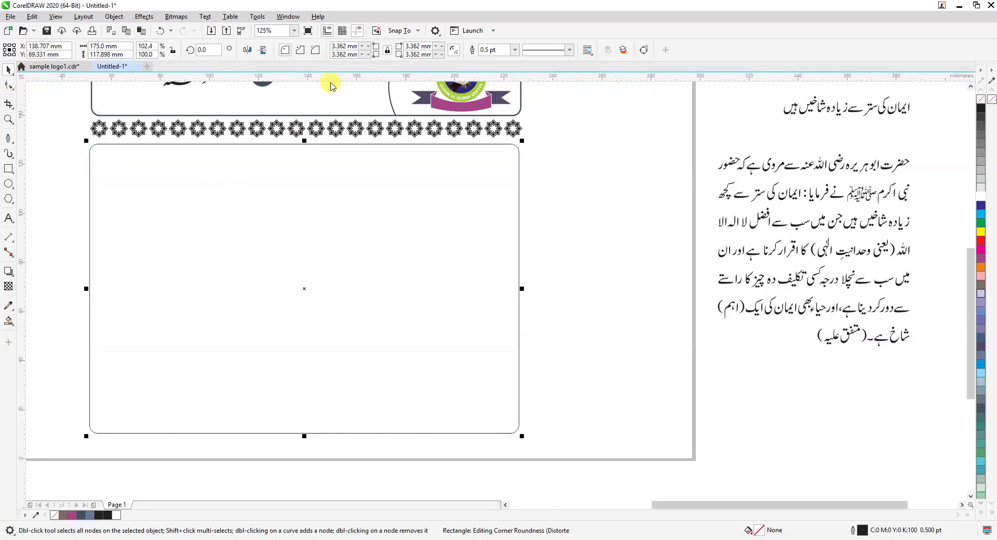
Set the lower rectangle's outline to 1.5 pt and align its horizontal centre with the outlined box above
{"action": "left_click", "coordinate": [514, 52]}
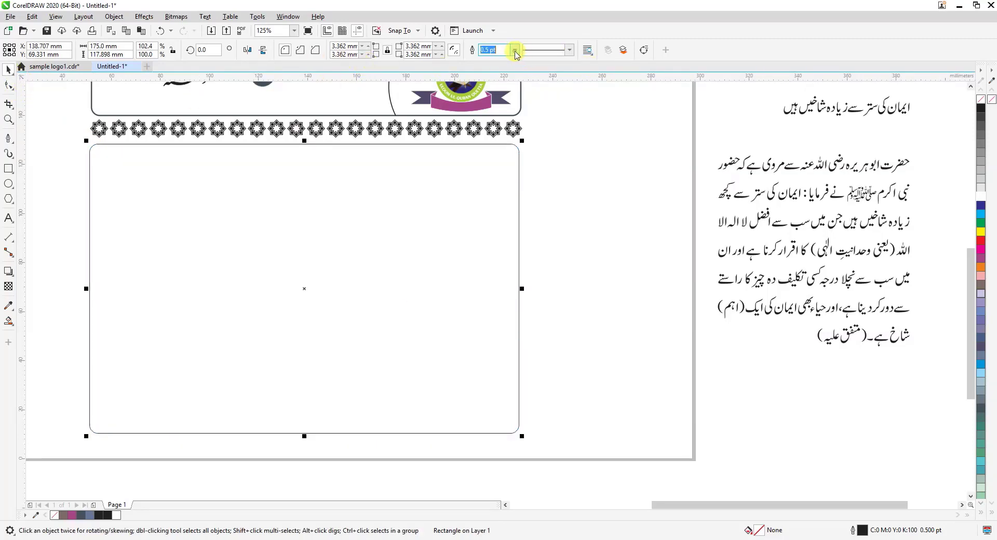
{"action": "left_click", "coordinate": [515, 50]}
{"action": "left_click", "coordinate": [493, 93]}
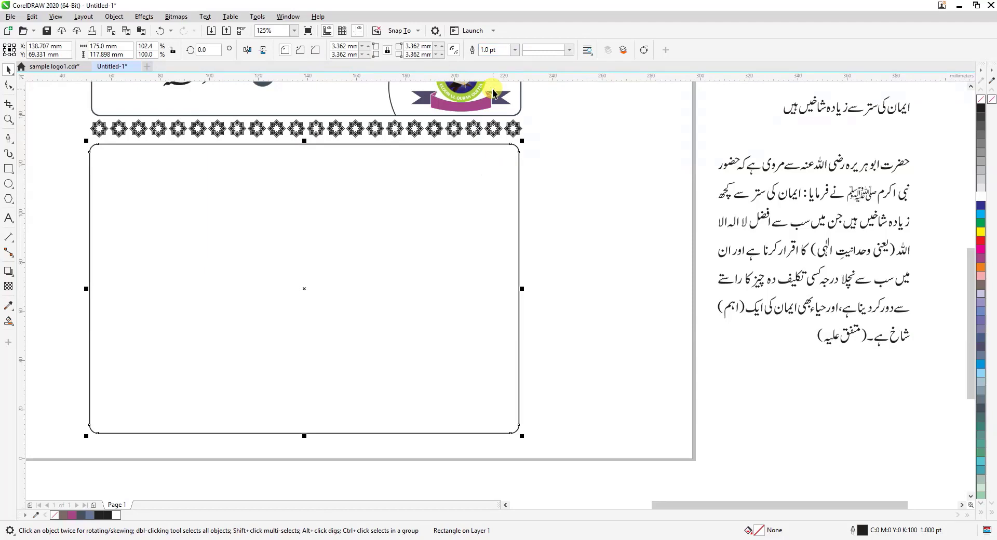
{"action": "left_click", "coordinate": [514, 50]}
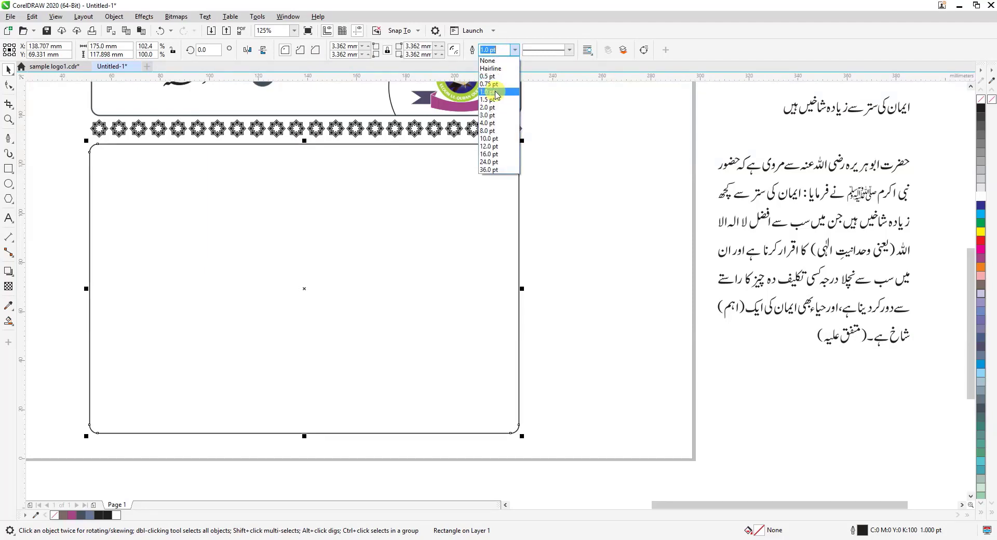
{"action": "left_click", "coordinate": [490, 99]}
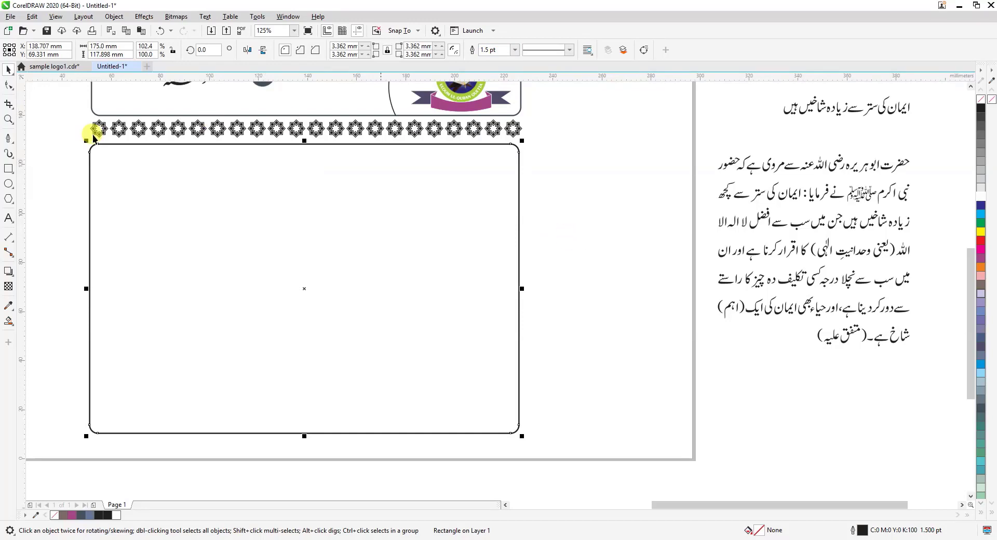
{"action": "left_click", "coordinate": [268, 114], "text": "shift"}
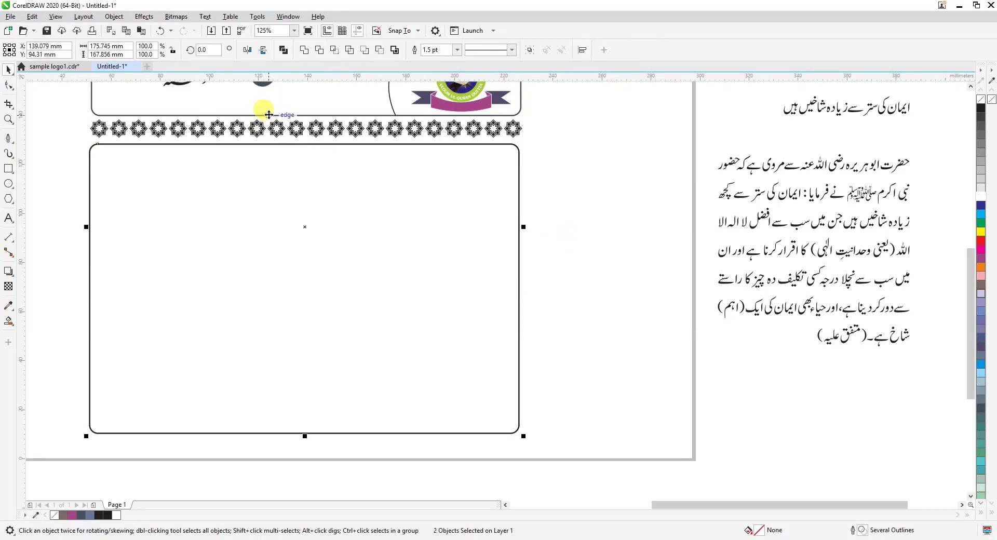
{"action": "key", "text": "c"}
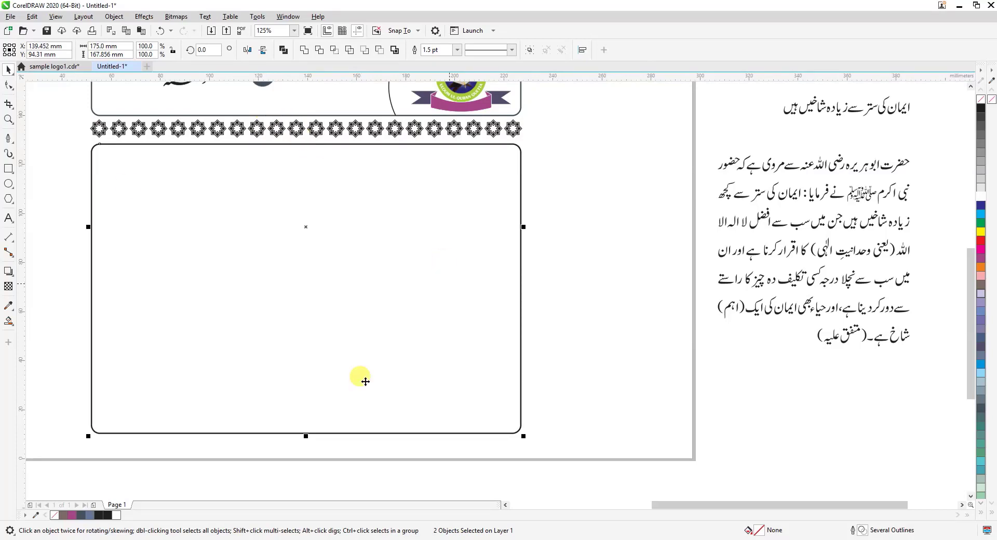
Recolour the ornament row between the two outlined boxes to Green (C100 M0 Y100 K0) and clear the selection
{"action": "left_click", "coordinate": [565, 201]}
{"action": "scroll", "coordinate": [565, 201], "scroll_direction": "down", "scroll_amount": 2}
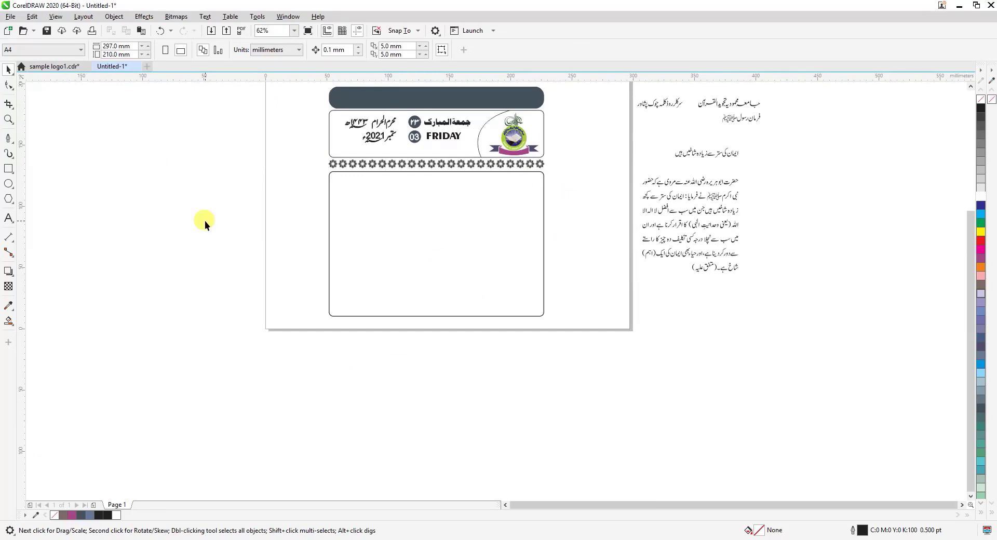
{"action": "left_click", "coordinate": [9, 119]}
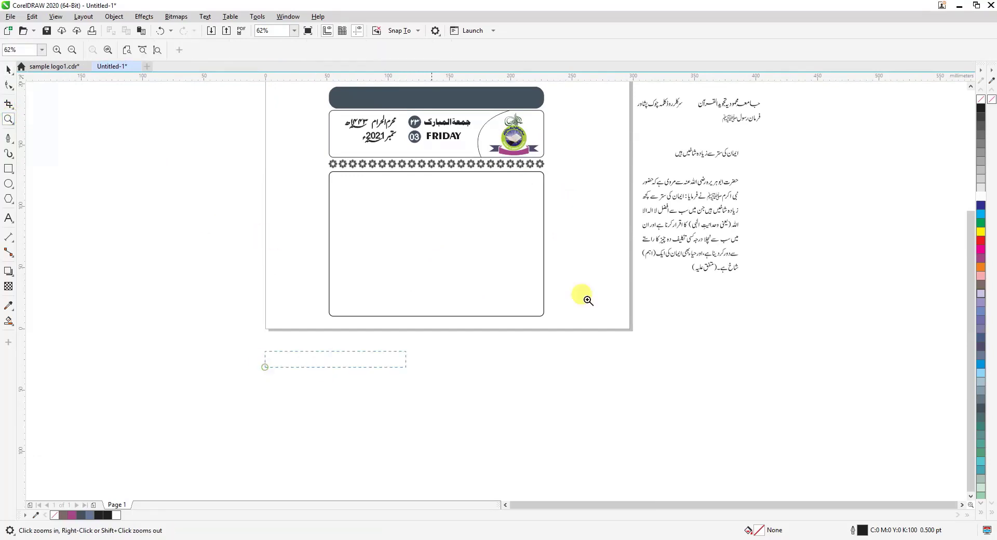
{"action": "left_click_drag", "start_coordinate": [587, 300], "coordinate": [574, 131]}
{"action": "left_click", "coordinate": [9, 69]}
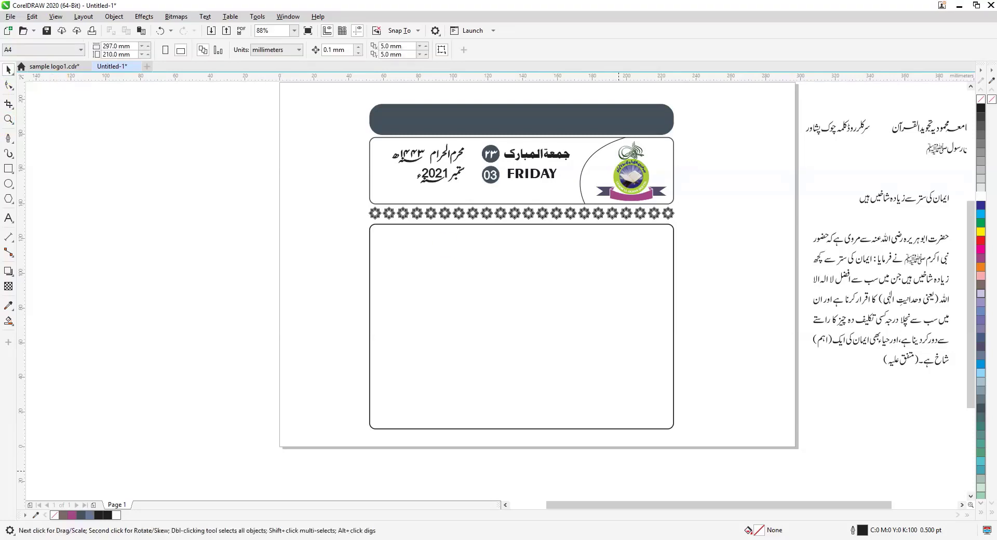
{"action": "left_click", "coordinate": [470, 215]}
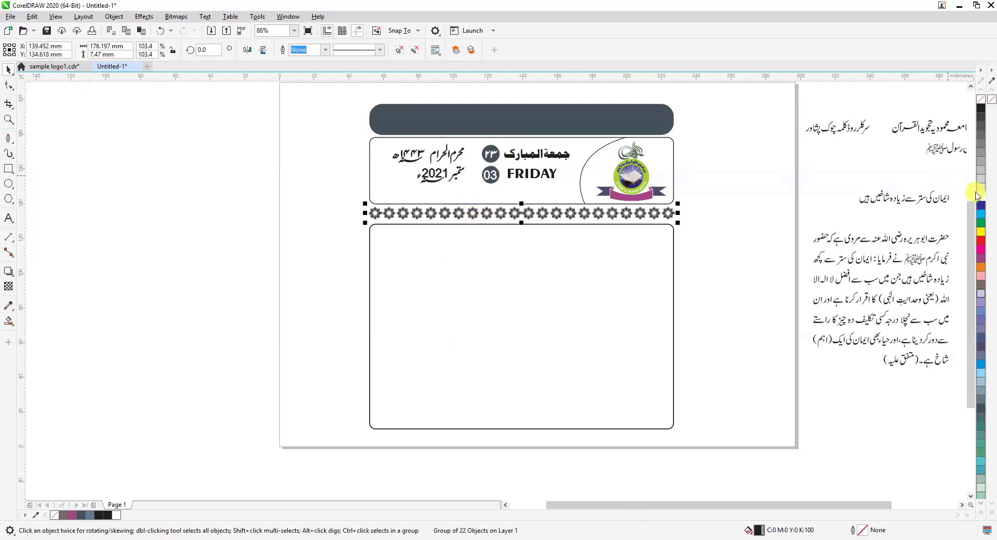
{"action": "left_click", "coordinate": [981, 211]}
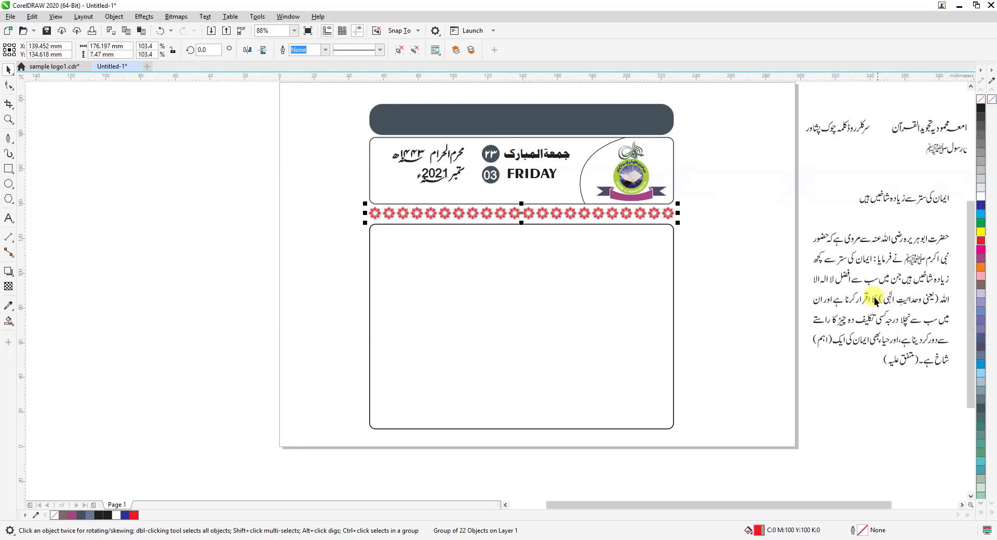
{"action": "left_click", "coordinate": [982, 223]}
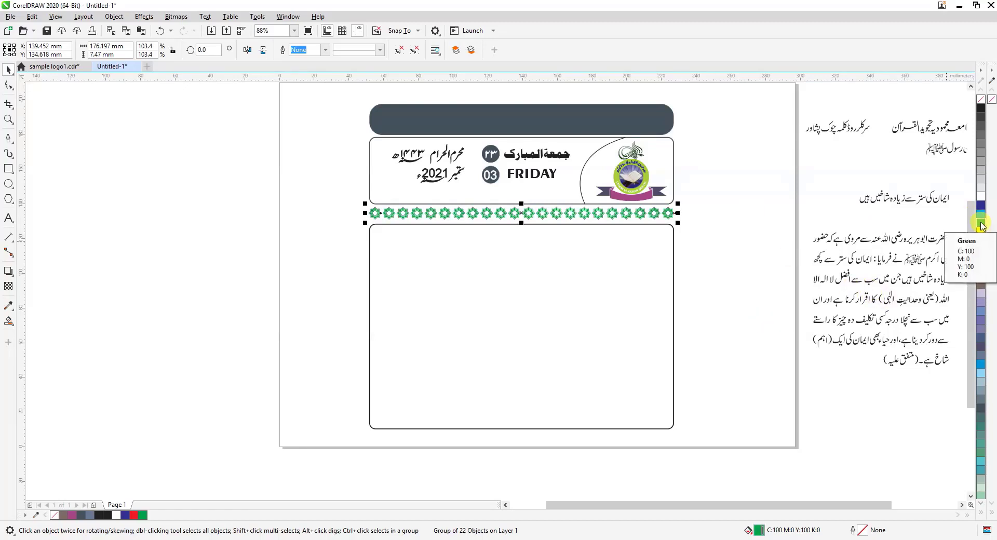
{"action": "left_click", "coordinate": [711, 253]}
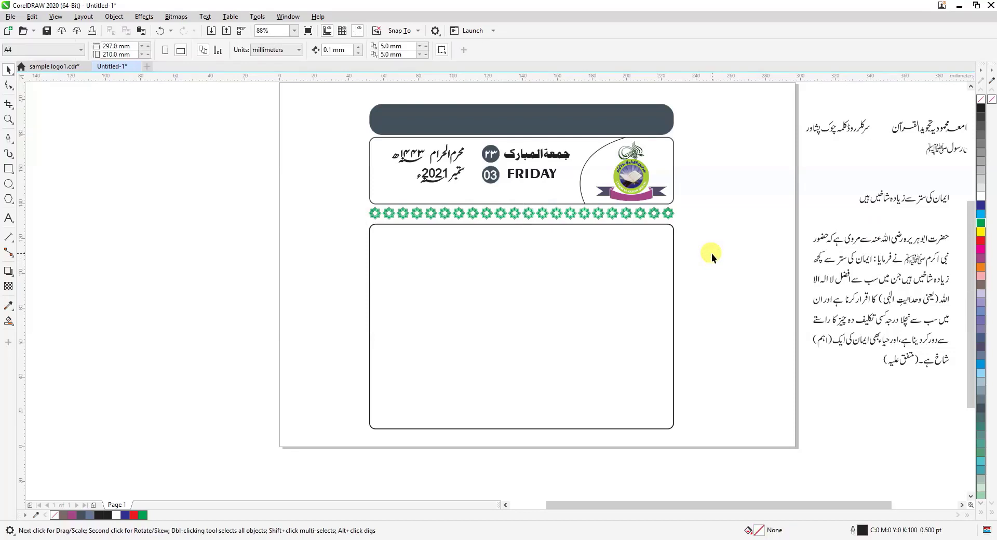
Group the title text جامعہ محمودیہ تجوید القرآن, move it from beside the page onto the dark header bar and fill it white
{"action": "left_click_drag", "start_coordinate": [798, 504], "coordinate": [828, 505]}
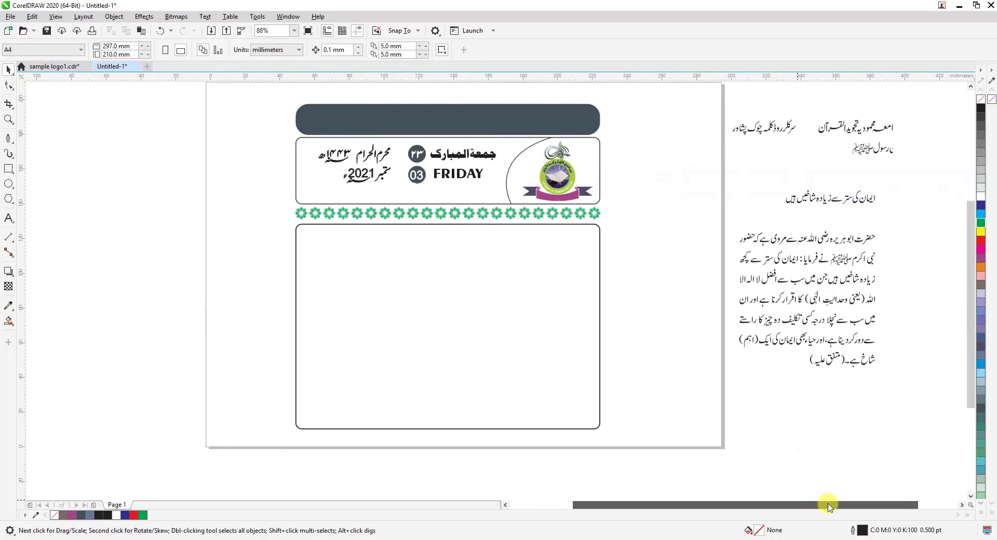
{"action": "left_click_drag", "start_coordinate": [971, 295], "coordinate": [969, 266]}
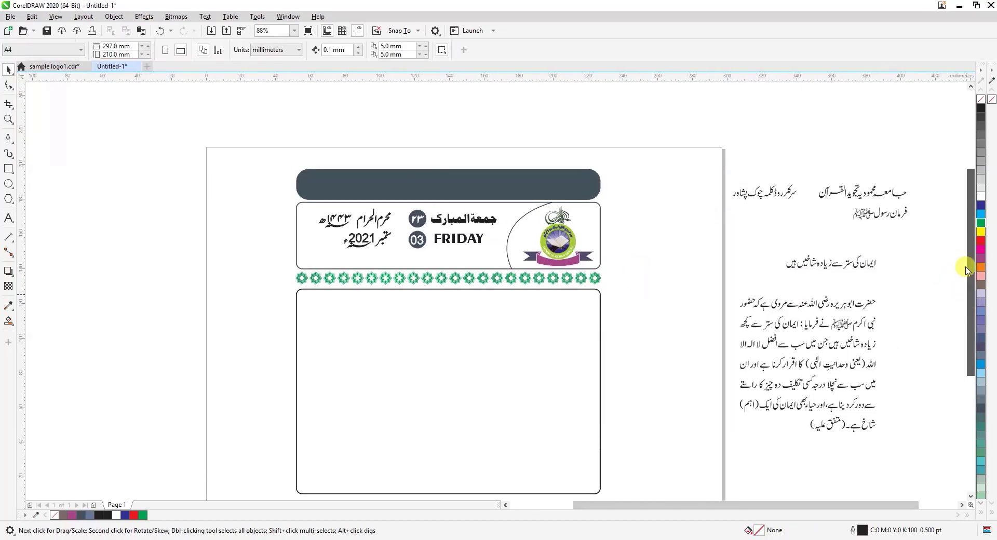
{"action": "left_click", "coordinate": [9, 120]}
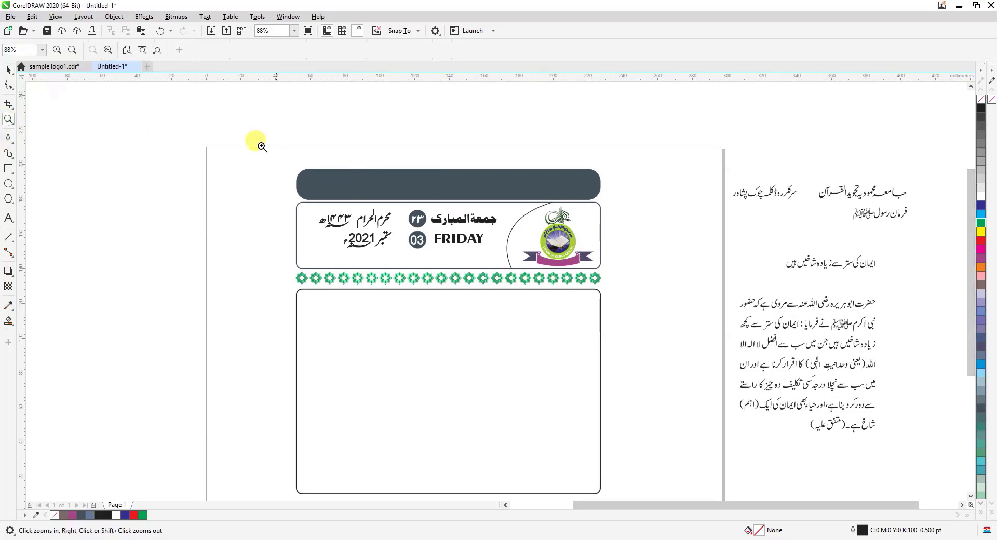
{"action": "left_click_drag", "start_coordinate": [260, 144], "coordinate": [638, 312]}
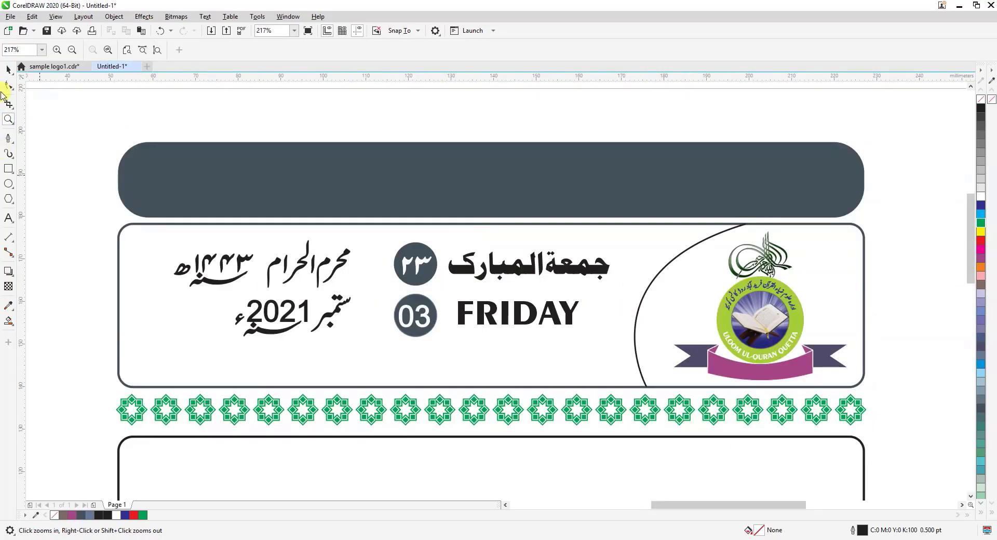
{"action": "left_click", "coordinate": [9, 72]}
{"action": "left_click", "coordinate": [9, 121]}
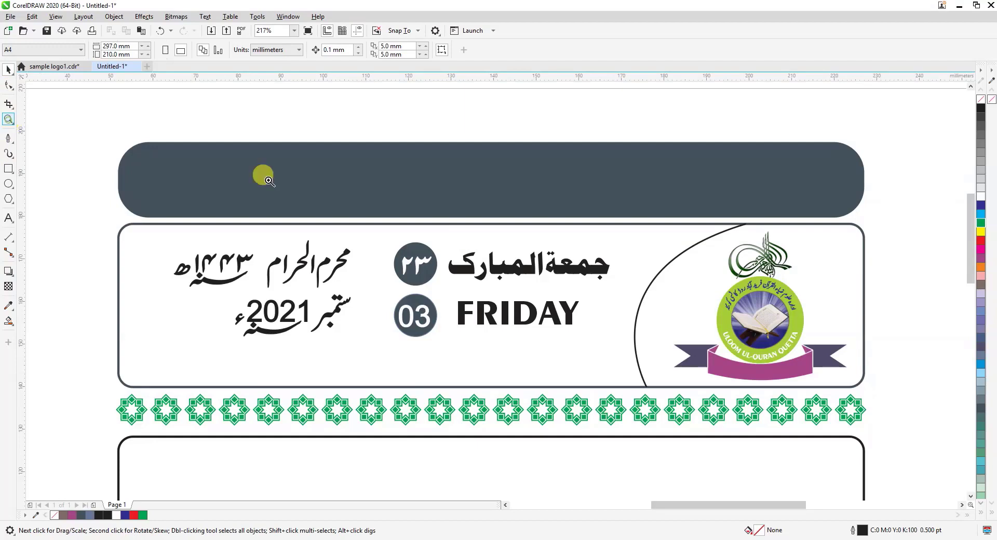
{"action": "right_click", "coordinate": [264, 176]}
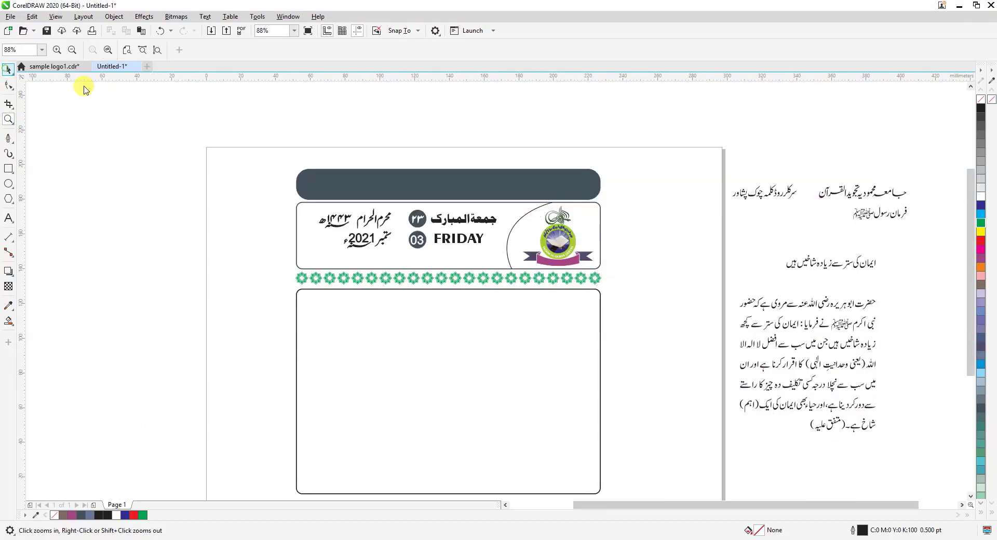
{"action": "key", "text": "space"}
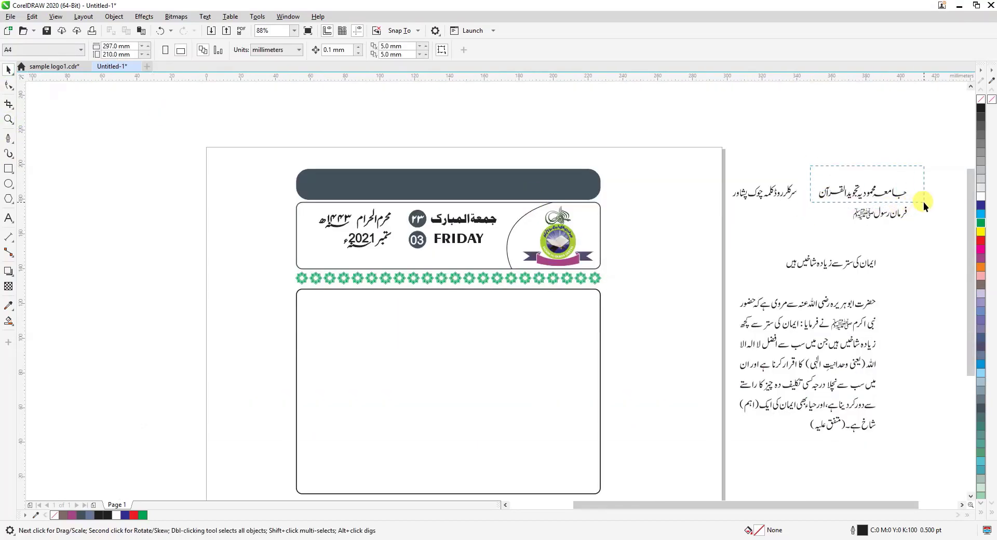
{"action": "left_click_drag", "start_coordinate": [923, 202], "coordinate": [925, 204]}
{"action": "key", "text": "ctrl+g"}
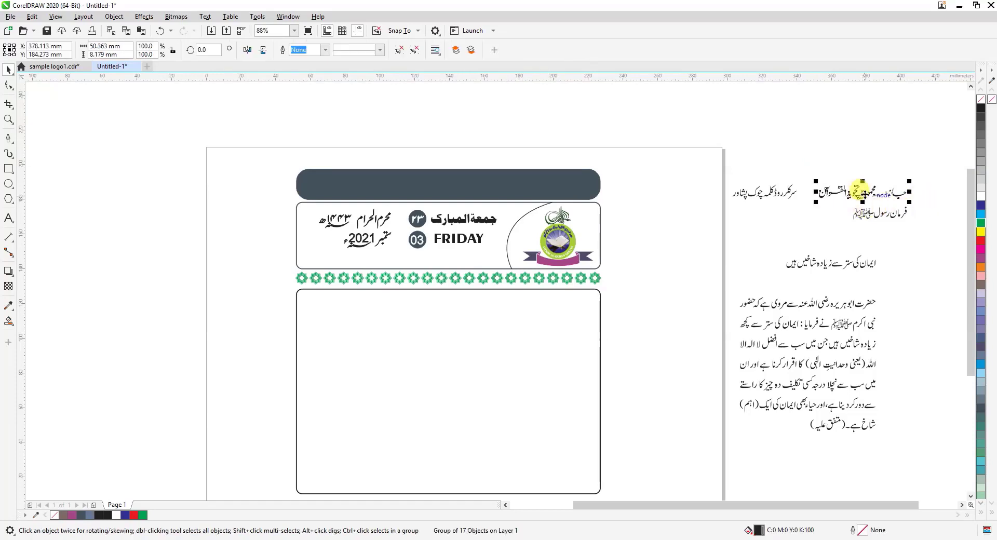
{"action": "left_click_drag", "start_coordinate": [863, 193], "coordinate": [487, 200]}
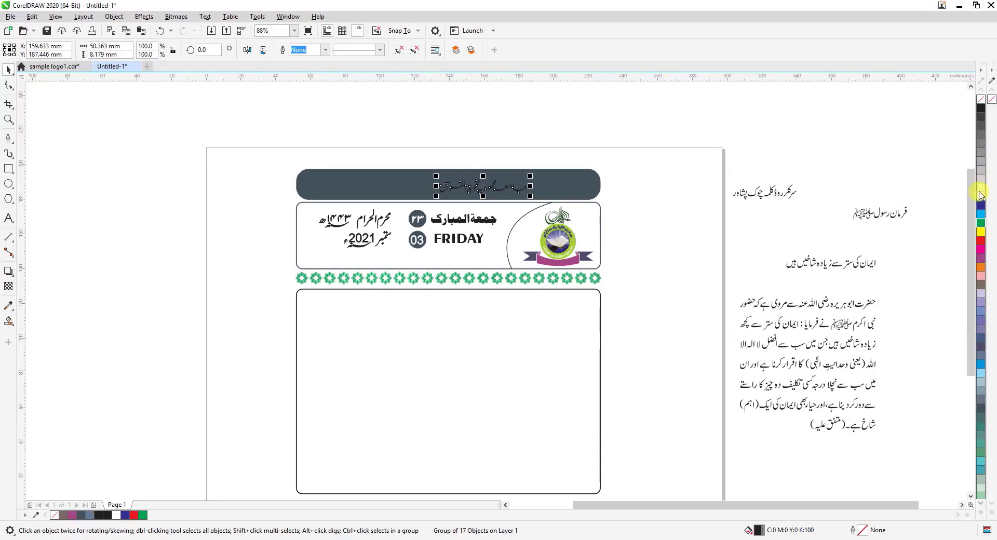
Enlarge the title on the header bar proportionally from its centre to about 76.7 mm wide
{"action": "left_click", "coordinate": [8, 119]}
{"action": "left_click_drag", "start_coordinate": [374, 147], "coordinate": [616, 248]}
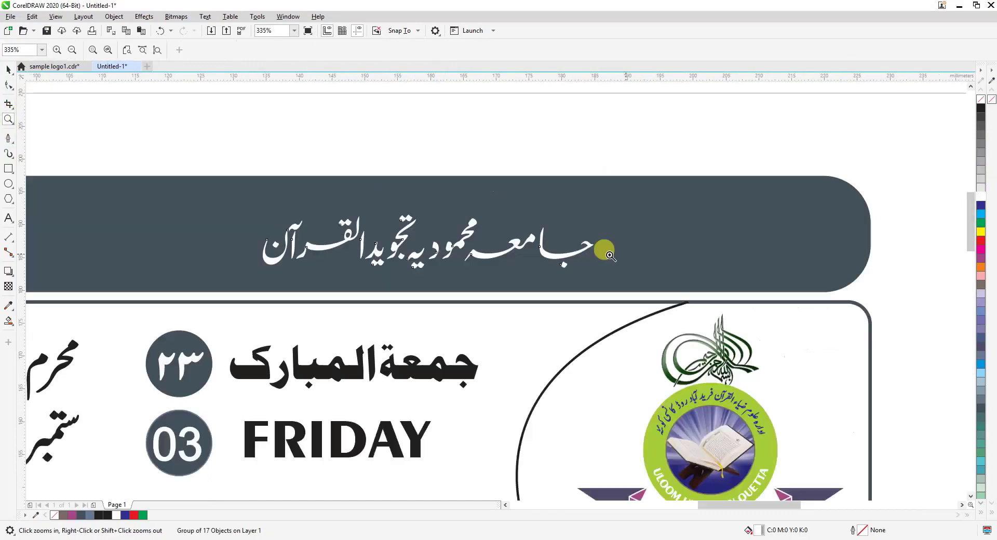
{"action": "left_click", "coordinate": [8, 69]}
{"action": "left_click", "coordinate": [558, 232]}
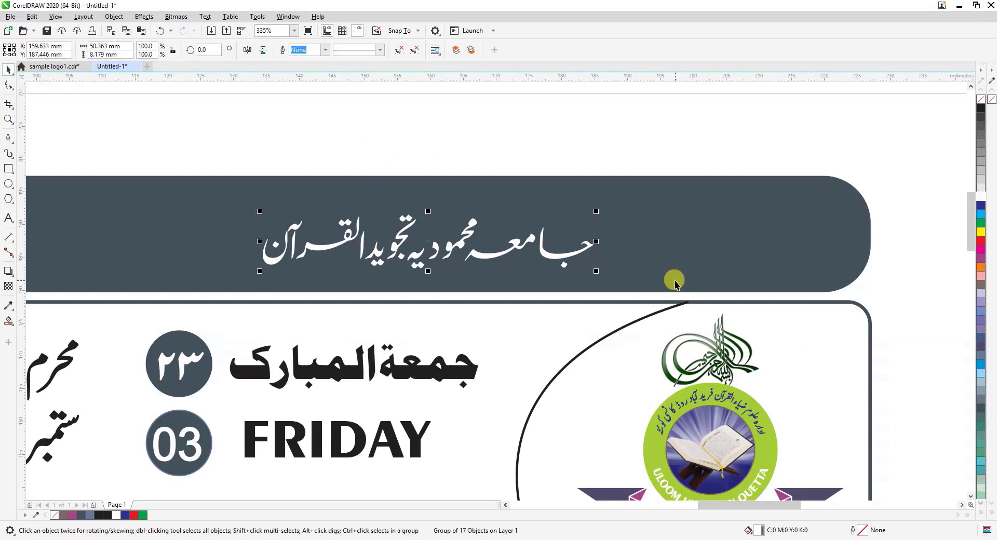
{"action": "left_click_drag", "start_coordinate": [596, 270], "coordinate": [683, 288]}
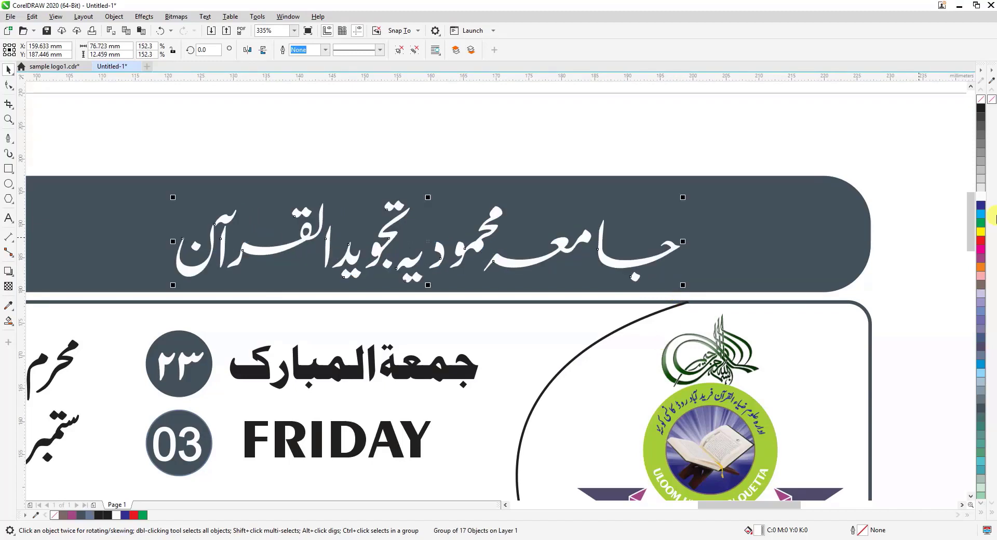
Give the header title a white 0.5 pt outline and nudge it up about 0.4 mm within the bar
{"action": "right_click", "coordinate": [980, 199]}
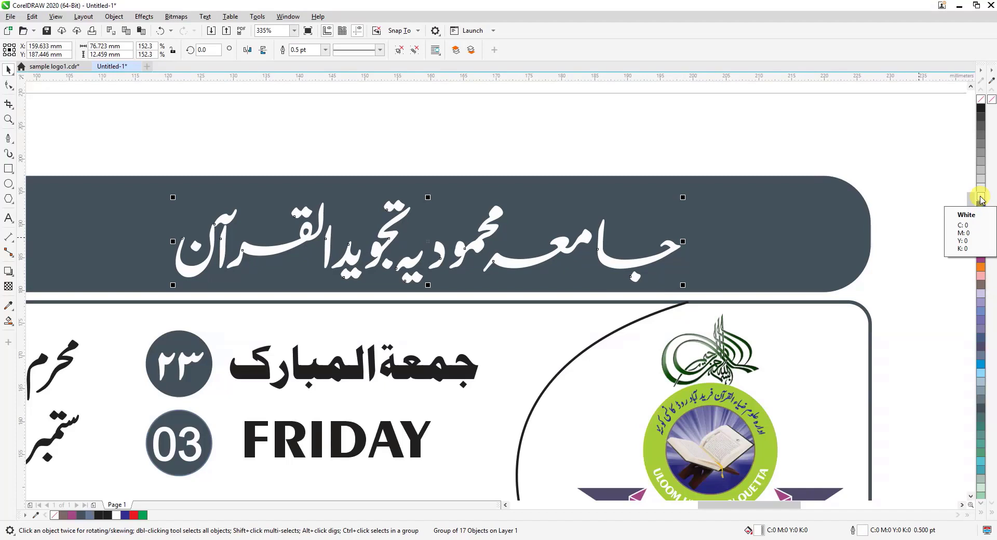
{"action": "key", "text": "Up"}
{"action": "key", "text": "Up"}
{"action": "key", "text": "Up"}
{"action": "key", "text": "Up"}
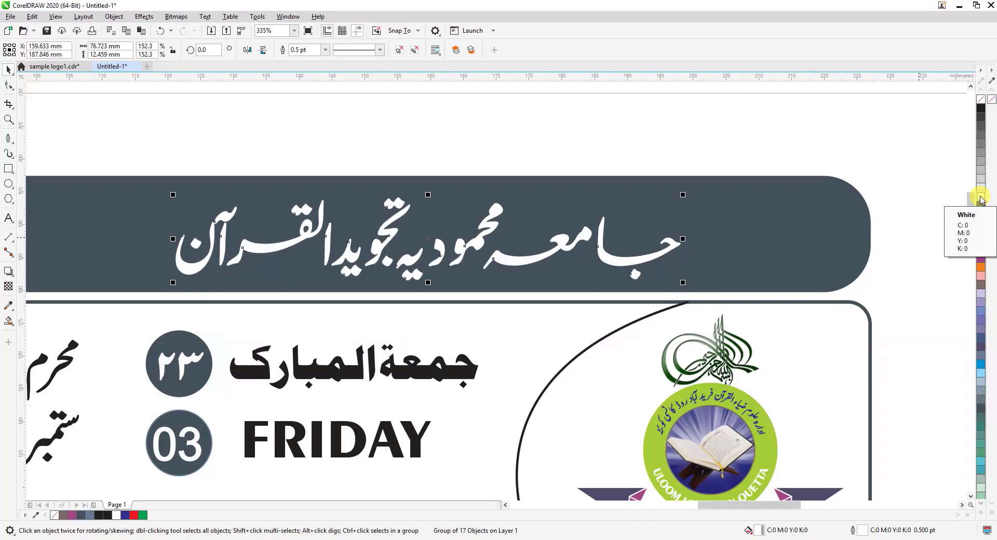
Group the address line beside the page, move it onto the header bar to the left of the title and fill it white
{"action": "scroll", "coordinate": [933, 218], "scroll_direction": "down", "scroll_amount": 3}
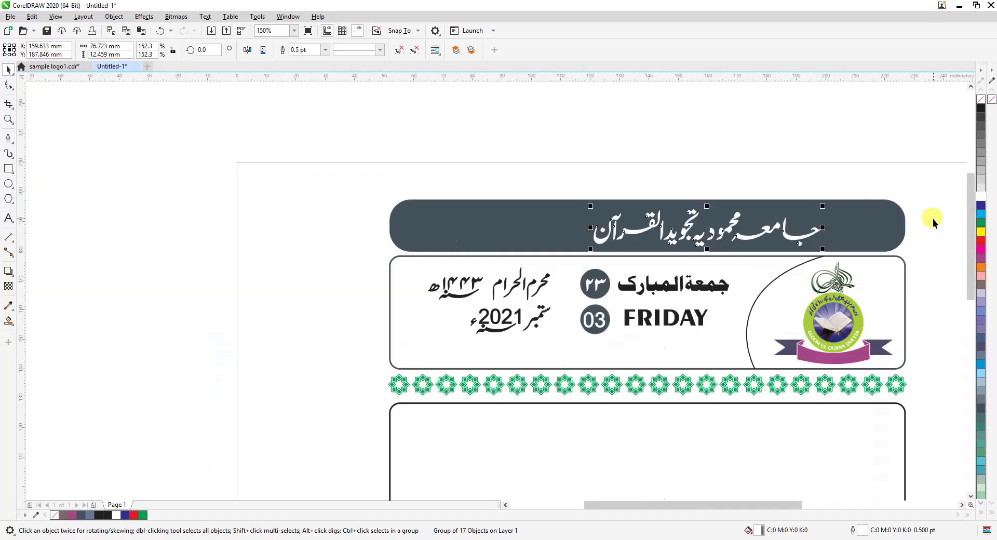
{"action": "left_click_drag", "start_coordinate": [779, 507], "coordinate": [834, 514]}
{"action": "left_click_drag", "start_coordinate": [752, 179], "coordinate": [894, 264]}
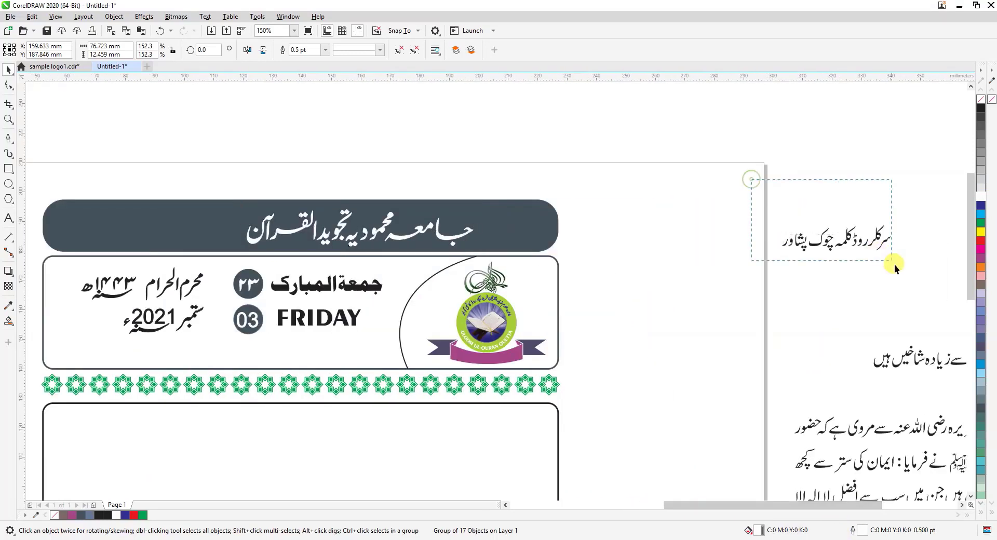
{"action": "key", "text": "ctrl+g"}
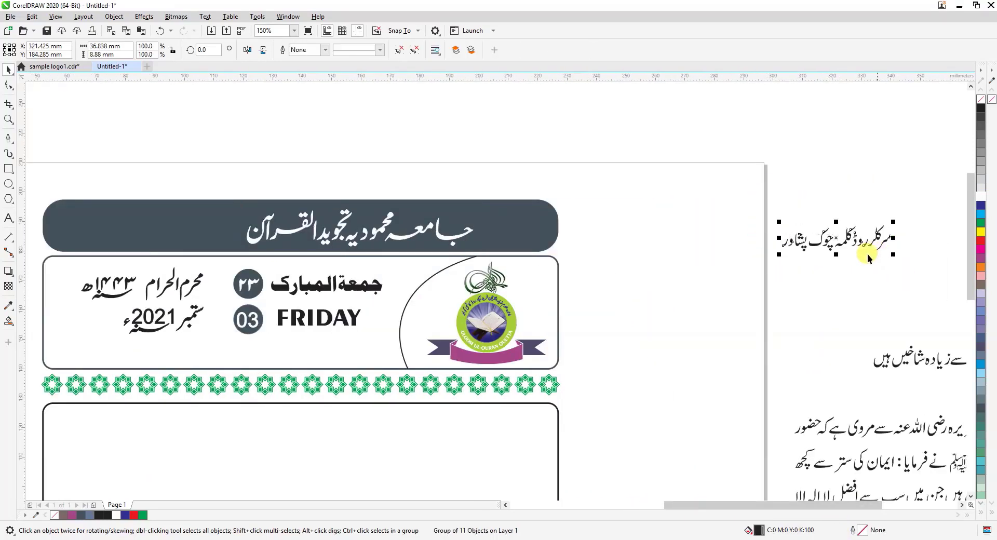
{"action": "left_click_drag", "start_coordinate": [832, 237], "coordinate": [188, 235]}
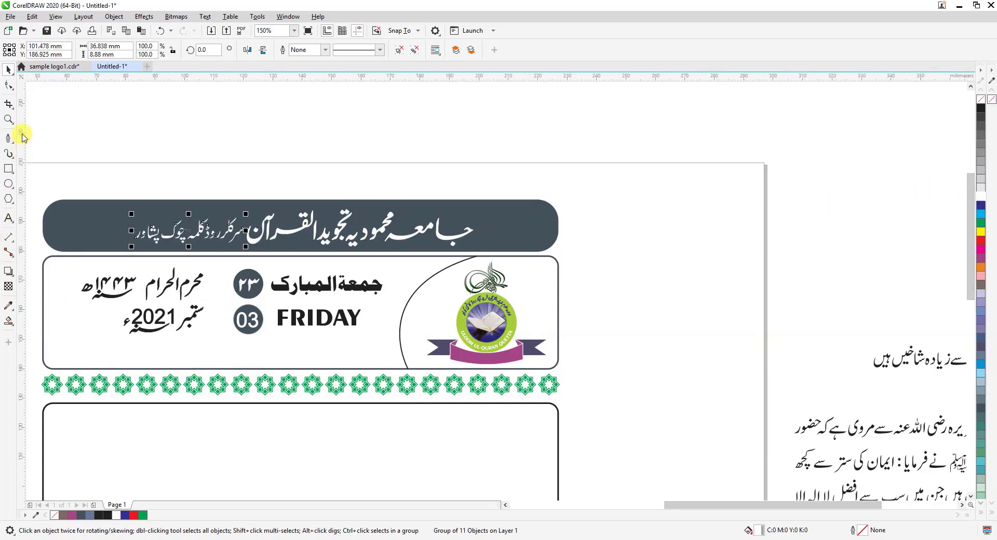
Shrink the address line on the header bar around its centre to about 27.9 mm wide and 7.1 mm tall
{"action": "left_click", "coordinate": [9, 119]}
{"action": "left_click_drag", "start_coordinate": [89, 173], "coordinate": [292, 298]}
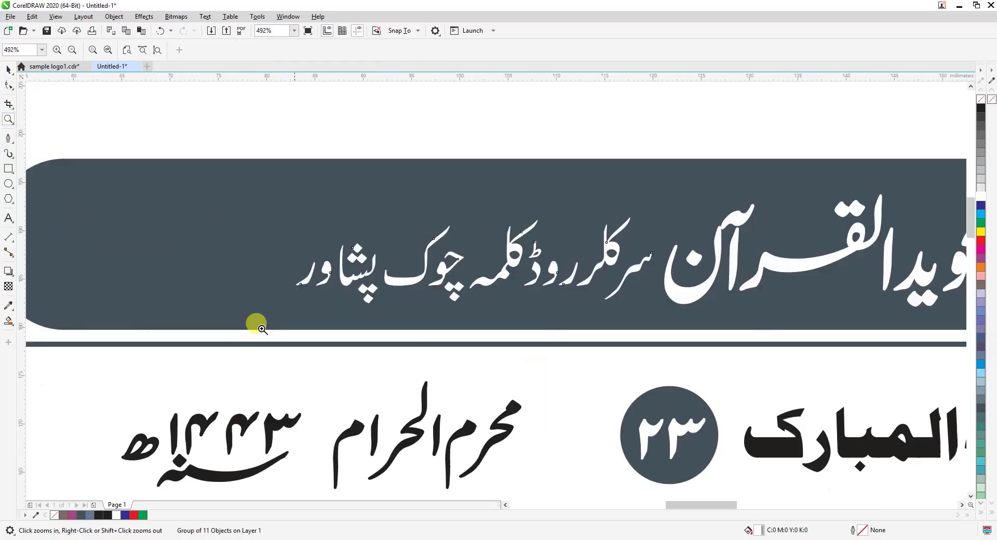
{"action": "left_click", "coordinate": [8, 69]}
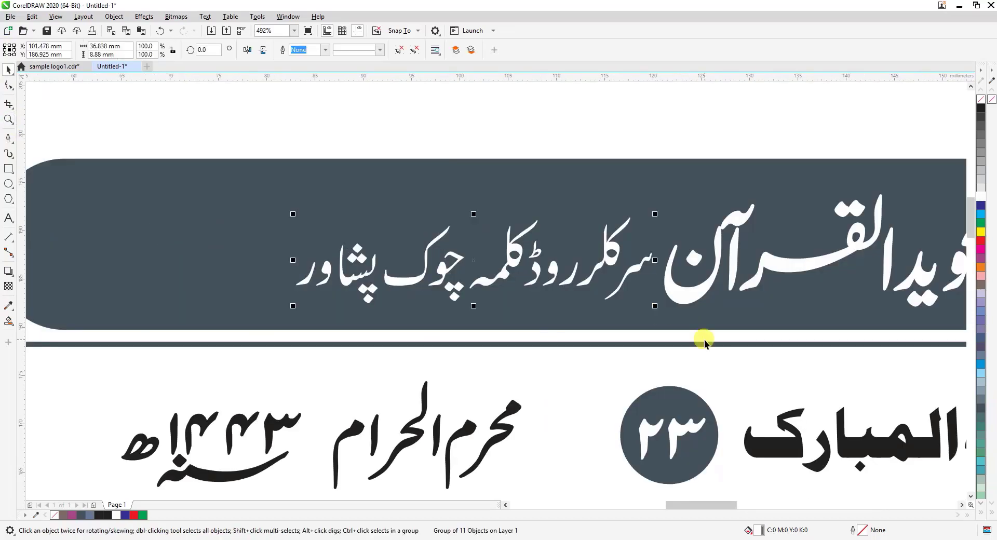
{"action": "left_click_drag", "start_coordinate": [655, 305], "coordinate": [619, 314]}
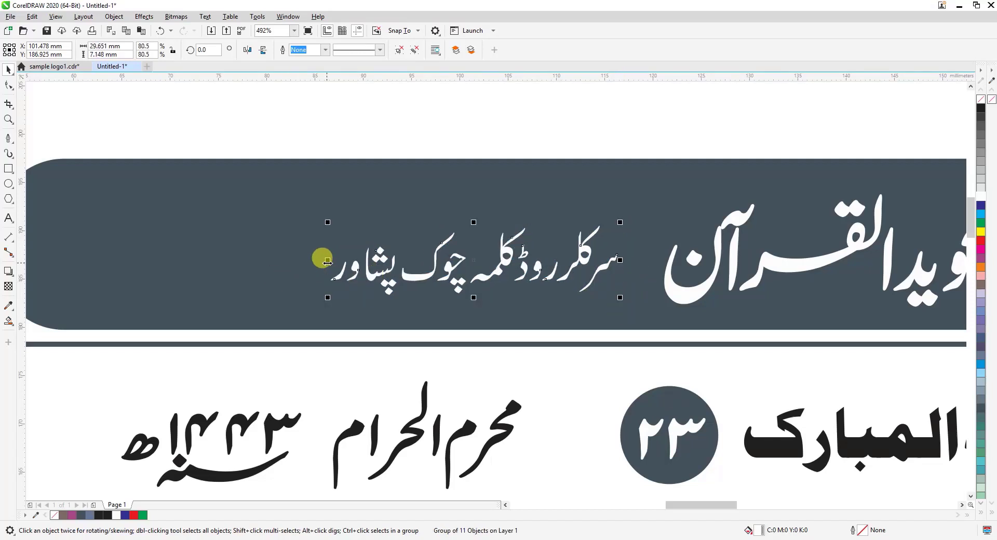
{"action": "left_click_drag", "start_coordinate": [332, 262], "coordinate": [333, 261]}
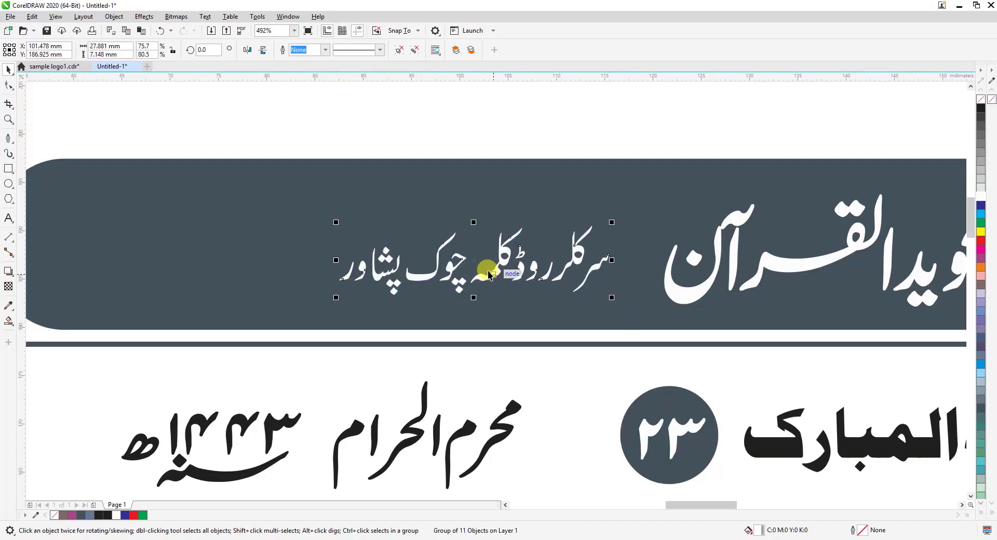
Place the address line directly against the left end of the header title, nudge it up about 0.5 mm and clear the selection
{"action": "left_click_drag", "start_coordinate": [474, 262], "coordinate": [520, 291]}
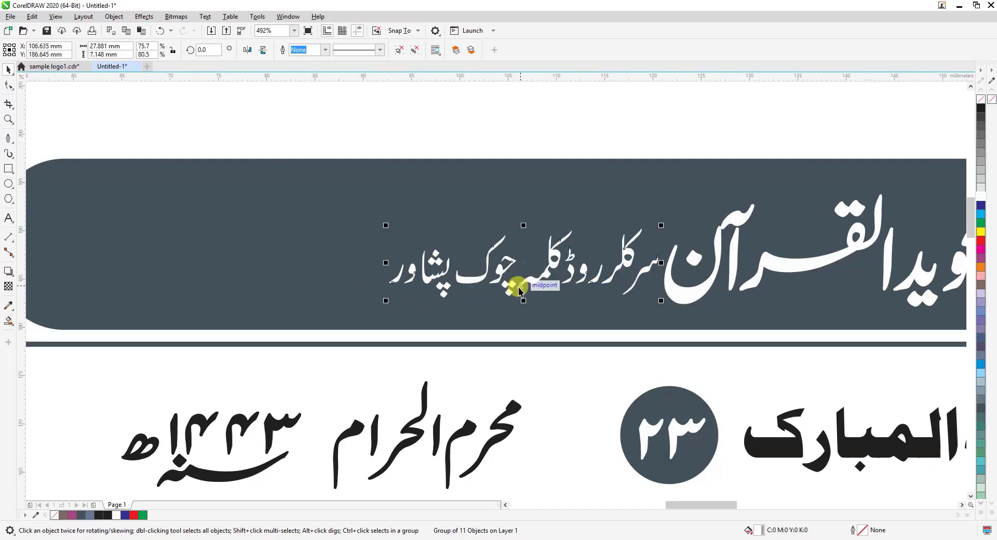
{"action": "key", "text": "Up"}
{"action": "key", "text": "Up"}
{"action": "key", "text": "Up"}
{"action": "key", "text": "Up"}
{"action": "key", "text": "Up"}
{"action": "scroll", "coordinate": [488, 175], "scroll_direction": "down", "scroll_amount": 1}
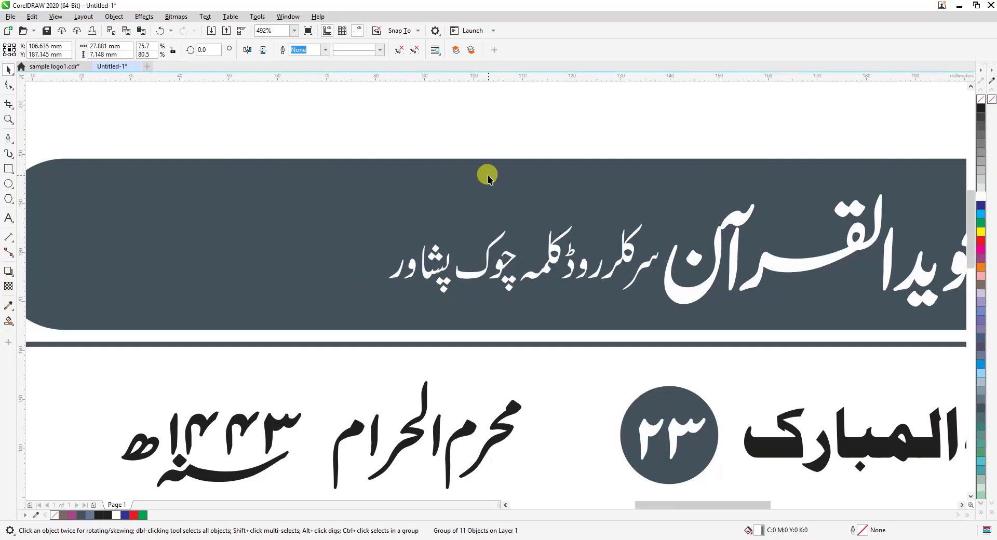
{"action": "scroll", "coordinate": [489, 175], "scroll_direction": "down", "scroll_amount": 2}
{"action": "scroll", "coordinate": [645, 217], "scroll_direction": "down", "scroll_amount": 2}
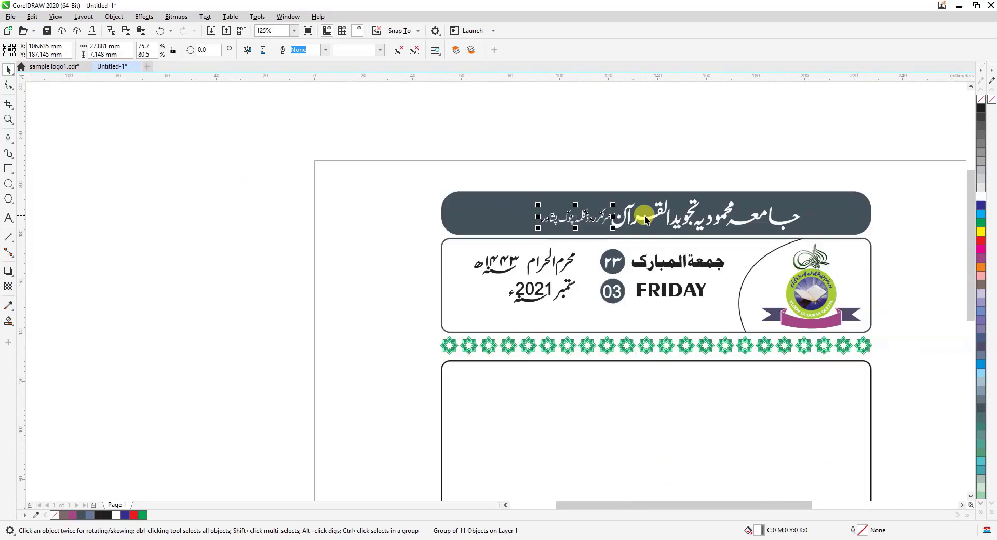
{"action": "left_click", "coordinate": [649, 142]}
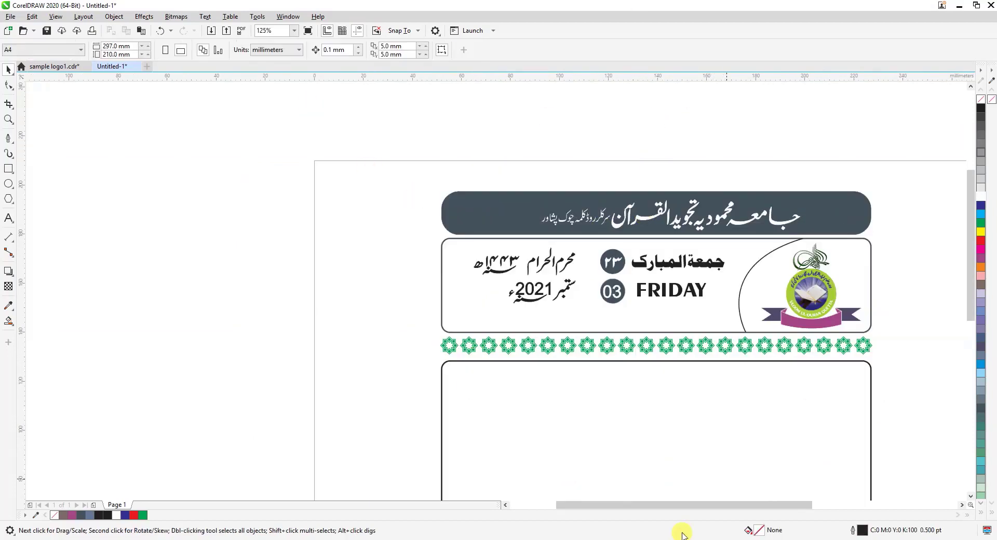
{"action": "left_click_drag", "start_coordinate": [672, 505], "coordinate": [719, 505]}
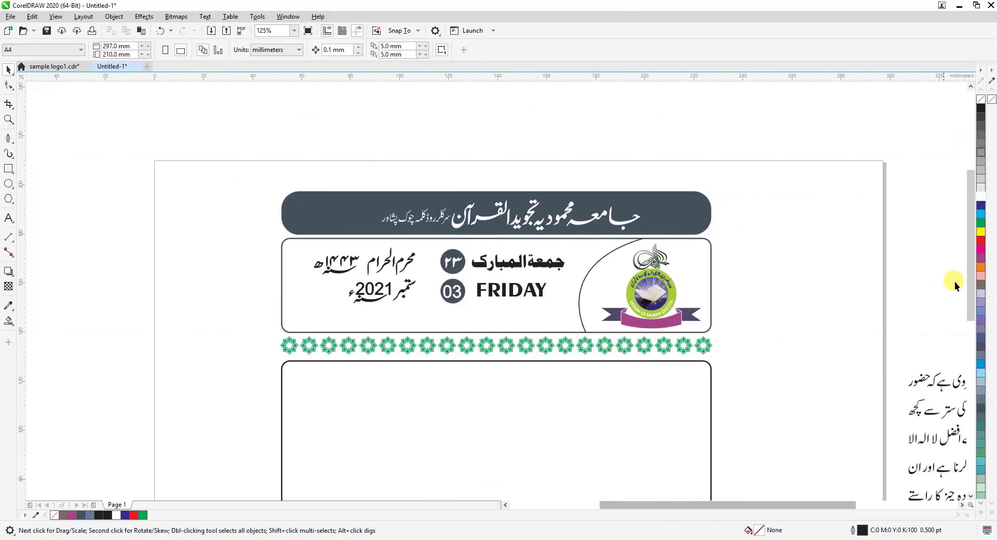
{"action": "left_click_drag", "start_coordinate": [970, 283], "coordinate": [970, 344]}
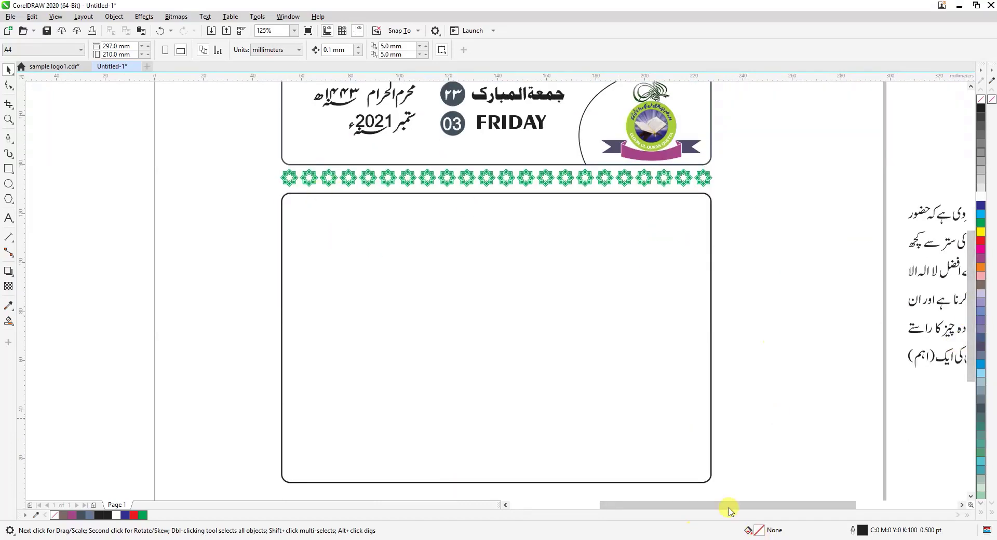
{"action": "left_click_drag", "start_coordinate": [731, 504], "coordinate": [784, 507]}
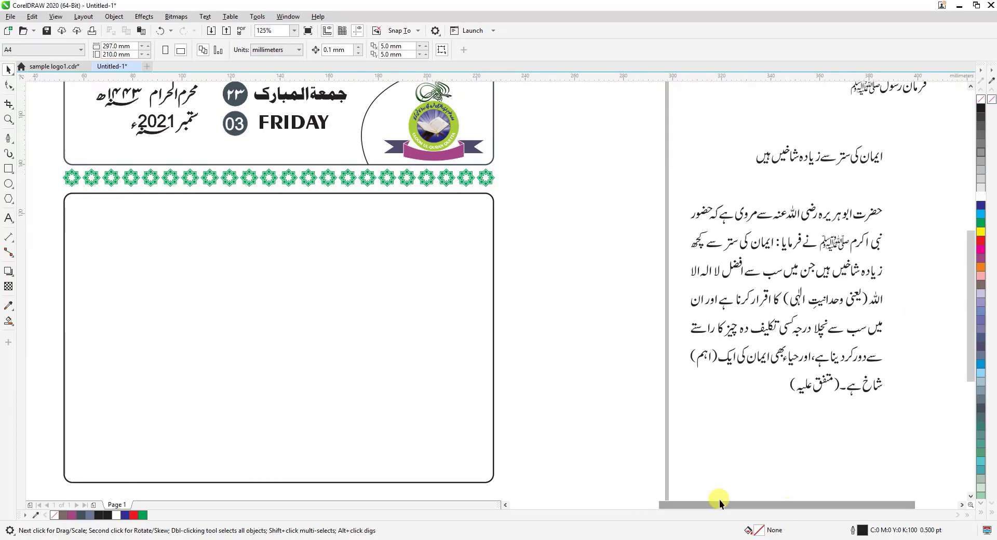
{"action": "left_click_drag", "start_coordinate": [973, 330], "coordinate": [972, 321]}
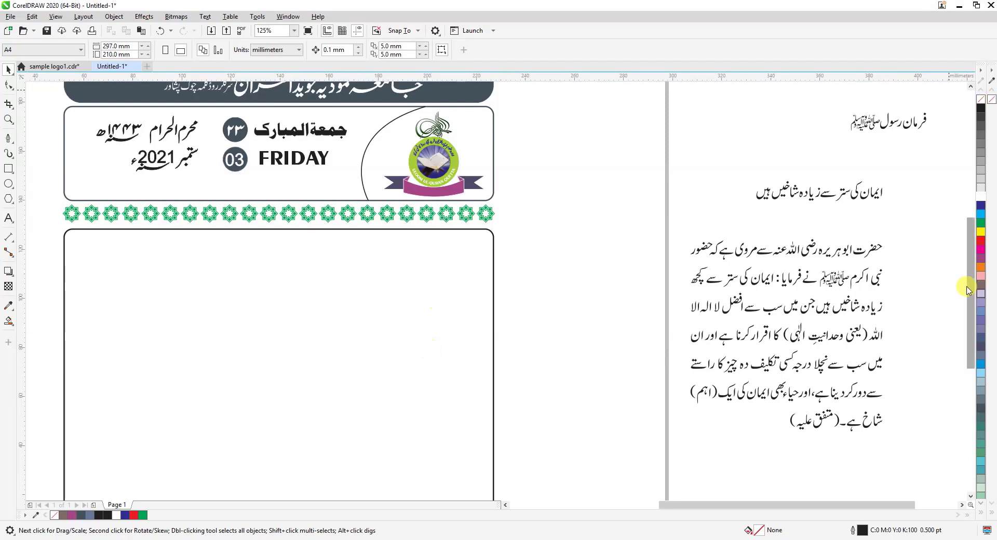
{"action": "left_click_drag", "start_coordinate": [970, 278], "coordinate": [972, 281]}
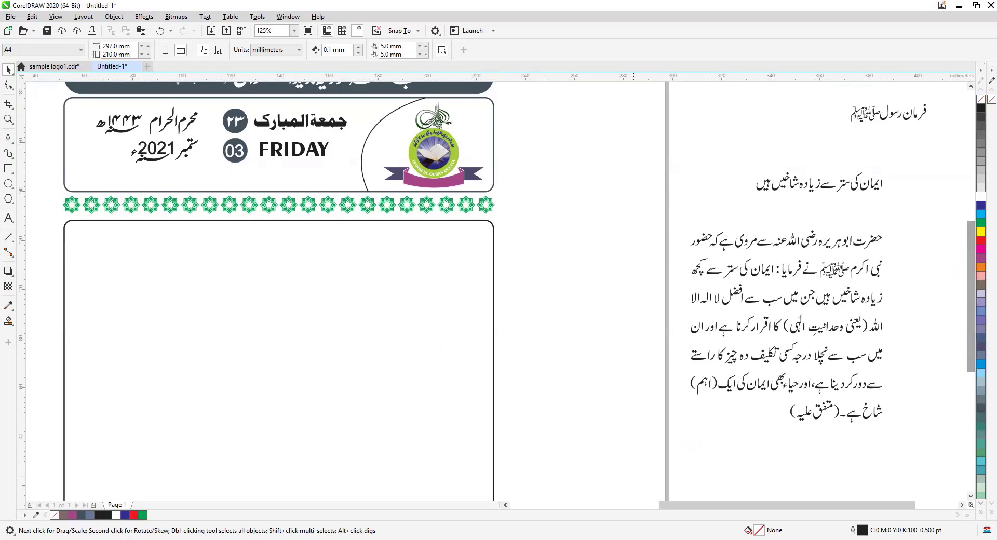
Bring the green-domed mosque and minaret image from the file window into the drawing
{"action": "key", "text": "alt+Tab"}
{"action": "left_click_drag", "start_coordinate": [154, 271], "coordinate": [634, 216]}
{"action": "scroll", "coordinate": [648, 259], "scroll_direction": "down", "scroll_amount": 2}
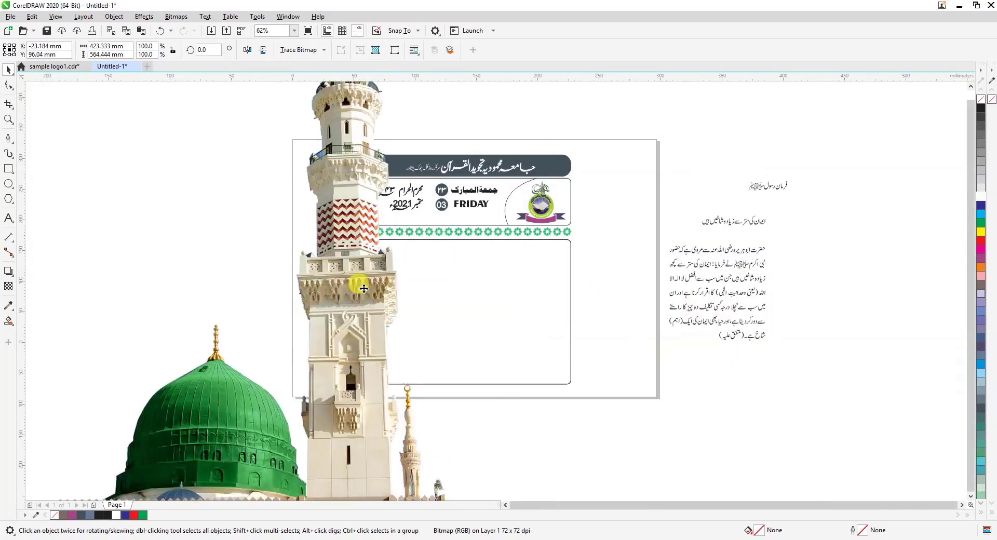
{"action": "scroll", "coordinate": [364, 288], "scroll_direction": "down", "scroll_amount": 1}
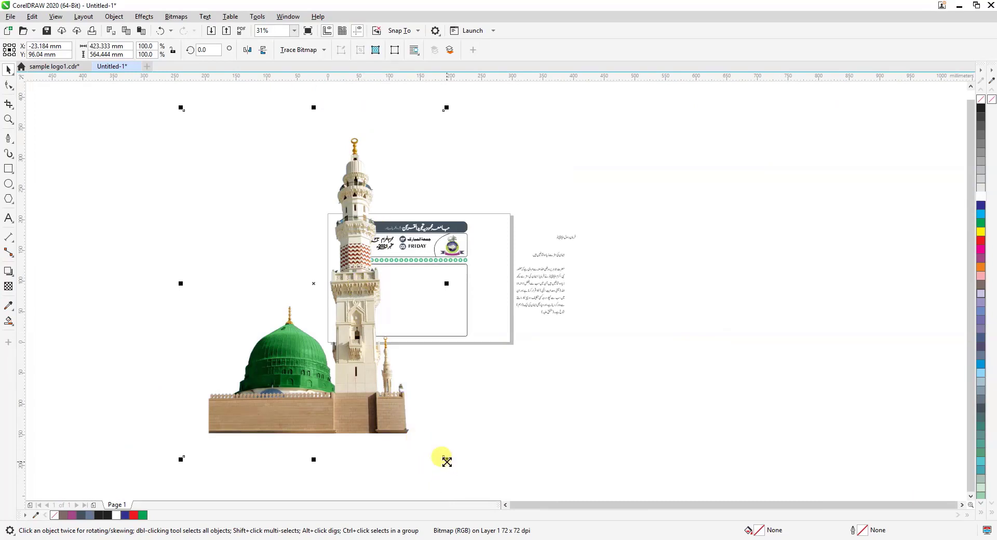
Shrink the mosque image proportionally to about 59.3 by 79 mm and position it in the lower right part of the large empty frame
{"action": "left_click_drag", "start_coordinate": [447, 461], "coordinate": [335, 423]}
{"action": "left_click_drag", "start_coordinate": [305, 304], "coordinate": [439, 313]}
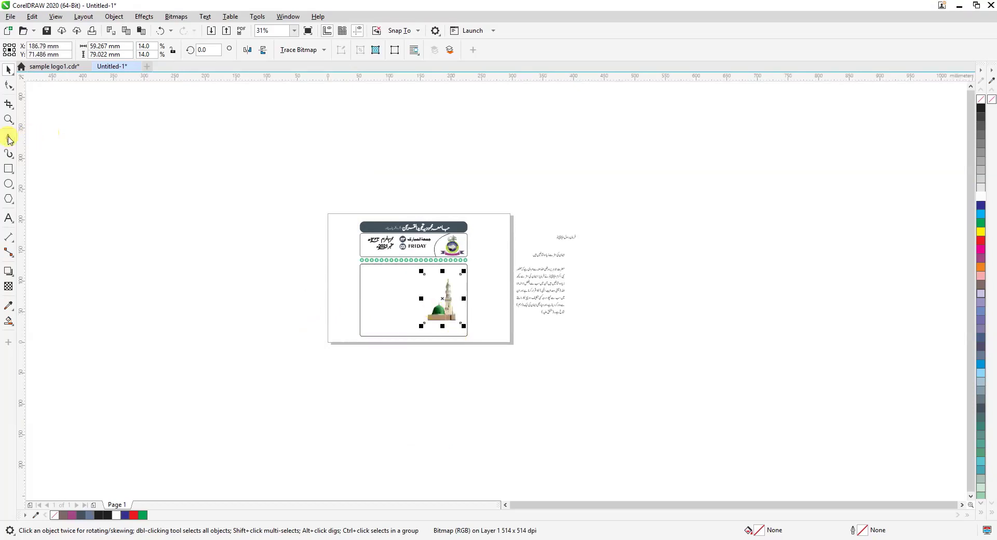
{"action": "left_click", "coordinate": [10, 121]}
{"action": "left_click_drag", "start_coordinate": [313, 170], "coordinate": [608, 388]}
{"action": "left_click_drag", "start_coordinate": [292, 242], "coordinate": [544, 427]}
{"action": "left_click", "coordinate": [8, 69]}
{"action": "left_click", "coordinate": [563, 382]}
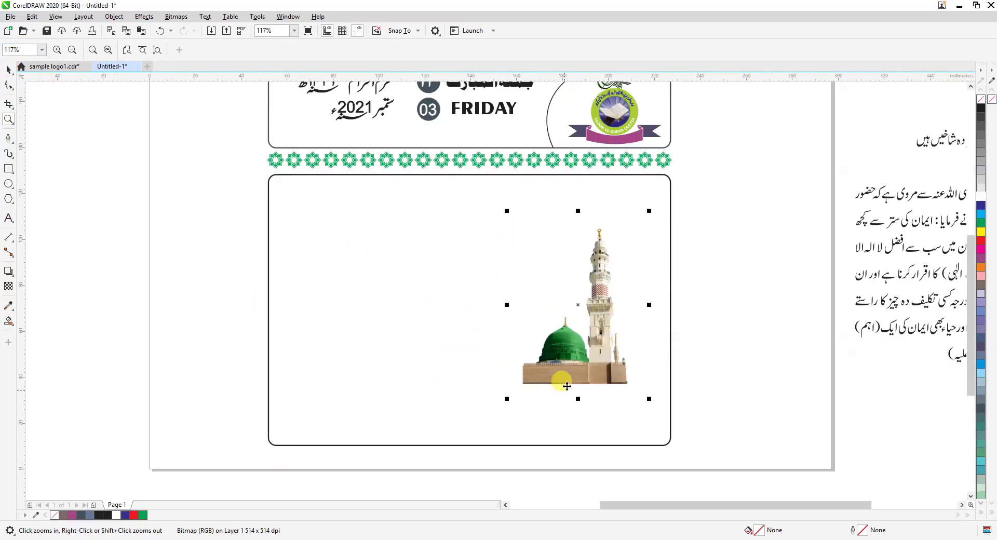
{"action": "left_click_drag", "start_coordinate": [571, 366], "coordinate": [592, 383]}
{"action": "left_click", "coordinate": [712, 338]}
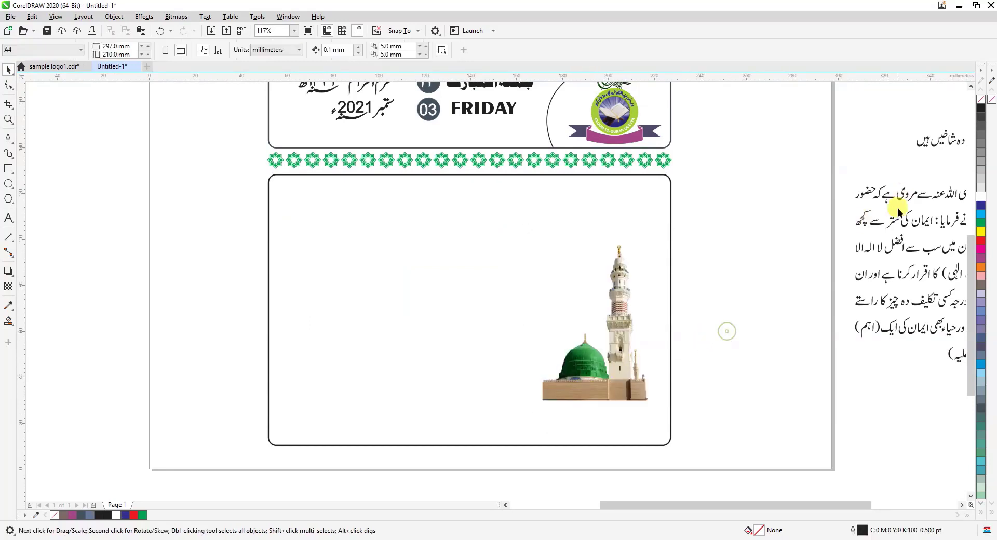
Move the short heading line "فرمان رسول ﷺ" from beside the page into the frame, directly above the minaret
{"action": "left_click_drag", "start_coordinate": [790, 505], "coordinate": [846, 508]}
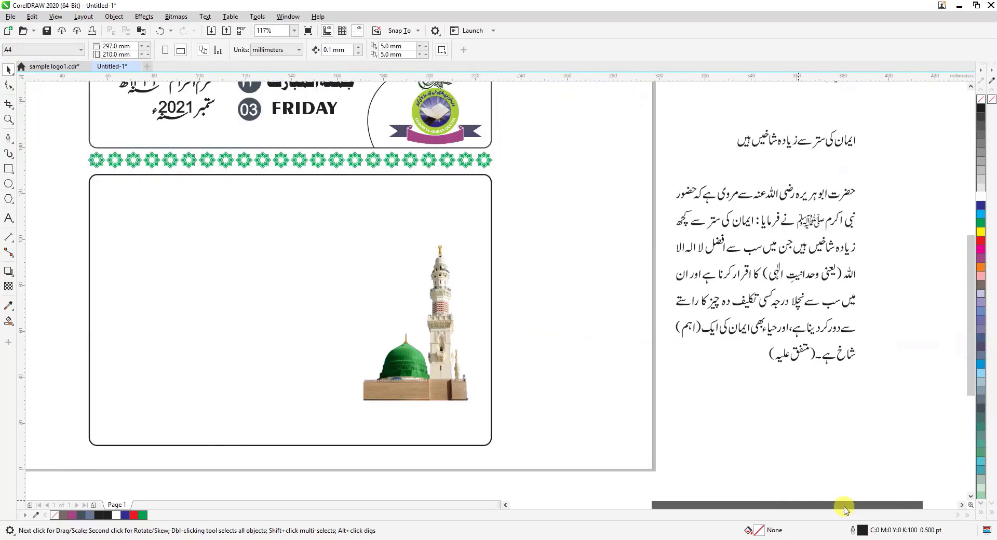
{"action": "scroll", "coordinate": [967, 321], "scroll_direction": "up", "scroll_amount": 3}
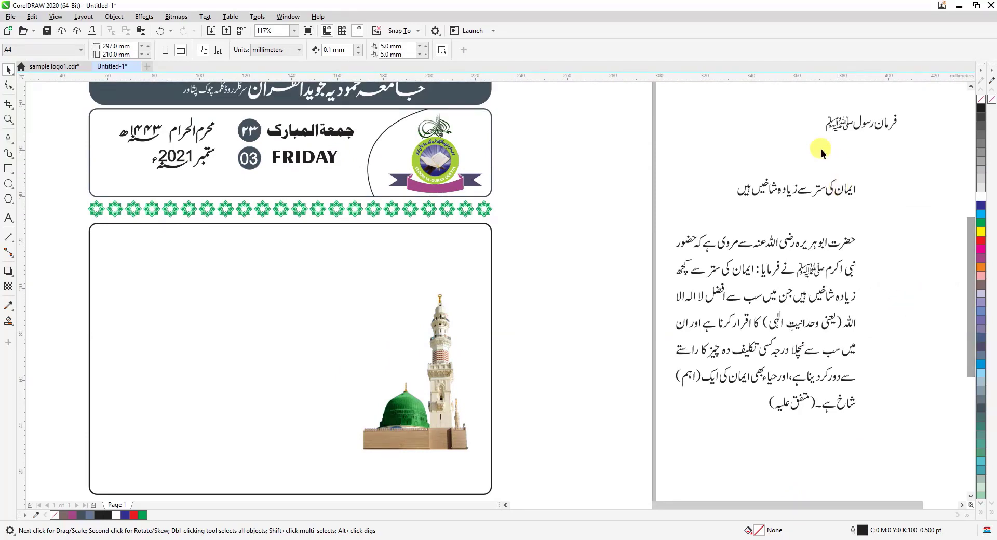
{"action": "left_click_drag", "start_coordinate": [922, 94], "coordinate": [922, 96]}
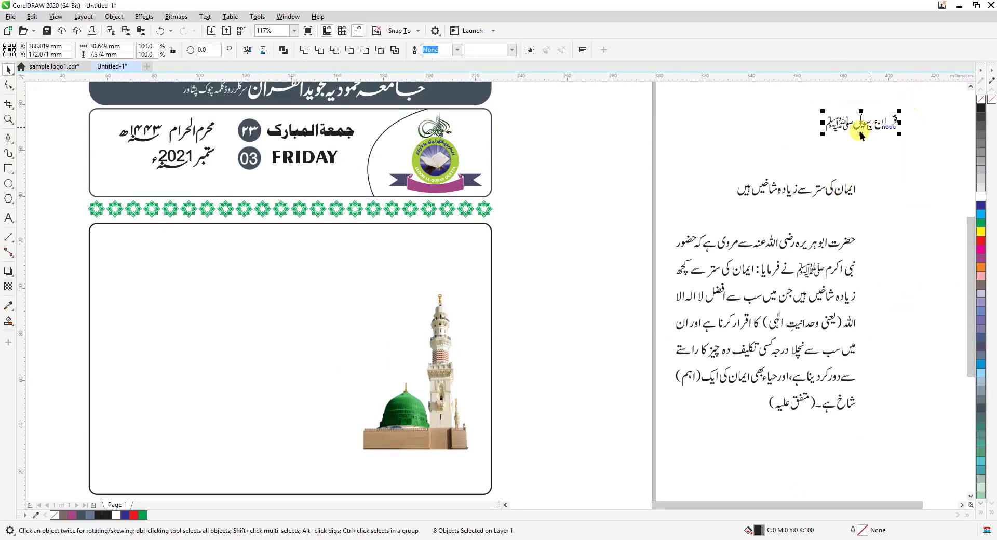
{"action": "left_click_drag", "start_coordinate": [861, 123], "coordinate": [435, 267]}
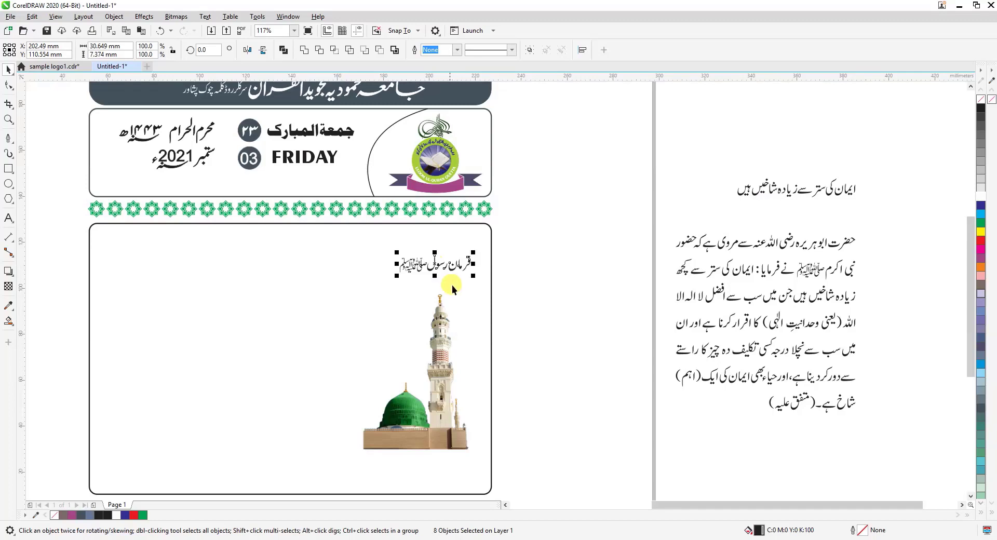
Enlarge the heading above the minaret around its centre to about 42.4 mm wide and 10.2 mm tall
{"action": "left_click", "coordinate": [8, 119]}
{"action": "left_click_drag", "start_coordinate": [354, 215], "coordinate": [507, 371]}
{"action": "left_click", "coordinate": [7, 71]}
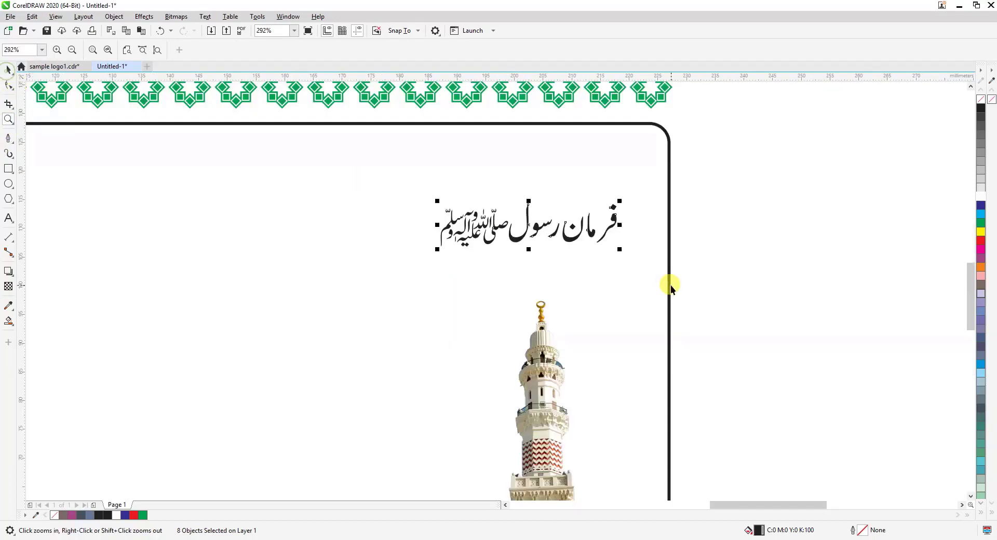
{"action": "left_click_drag", "start_coordinate": [619, 249], "coordinate": [653, 274]}
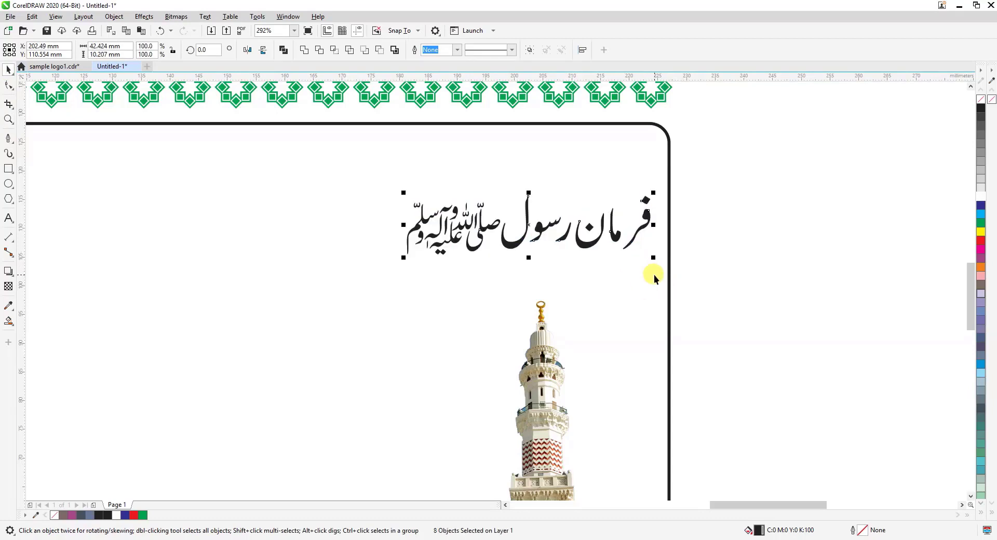
Nudge the heading above the minaret about 1.1 mm left and 1.3 mm down within the frame
{"action": "key", "text": "Left"}
{"action": "key", "text": "Left"}
{"action": "key", "text": "Left"}
{"action": "key", "text": "Left"}
{"action": "key", "text": "Left"}
{"action": "key", "text": "Left"}
{"action": "key", "text": "Left"}
{"action": "key", "text": "Left"}
{"action": "key", "text": "Left"}
{"action": "key", "text": "Down"}
{"action": "key", "text": "Down"}
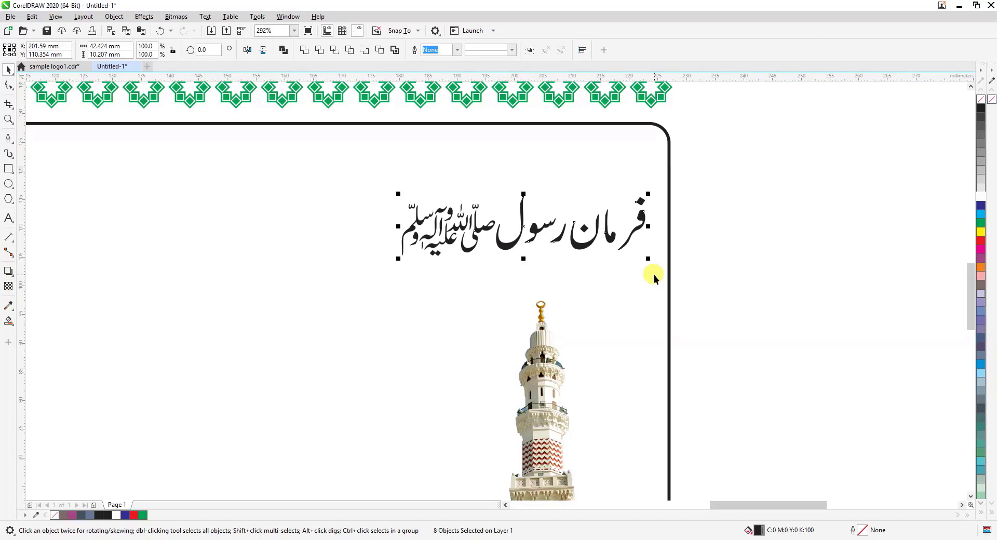
{"action": "key", "text": "Down"}
{"action": "key", "text": "Down"}
{"action": "key", "text": "Down"}
{"action": "key", "text": "Down"}
{"action": "key", "text": "Down"}
{"action": "key", "text": "Down"}
{"action": "key", "text": "Down"}
{"action": "key", "text": "Down"}
{"action": "key", "text": "Down"}
{"action": "key", "text": "Down"}
{"action": "key", "text": "Down"}
{"action": "key", "text": "Left"}
{"action": "key", "text": "Left"}
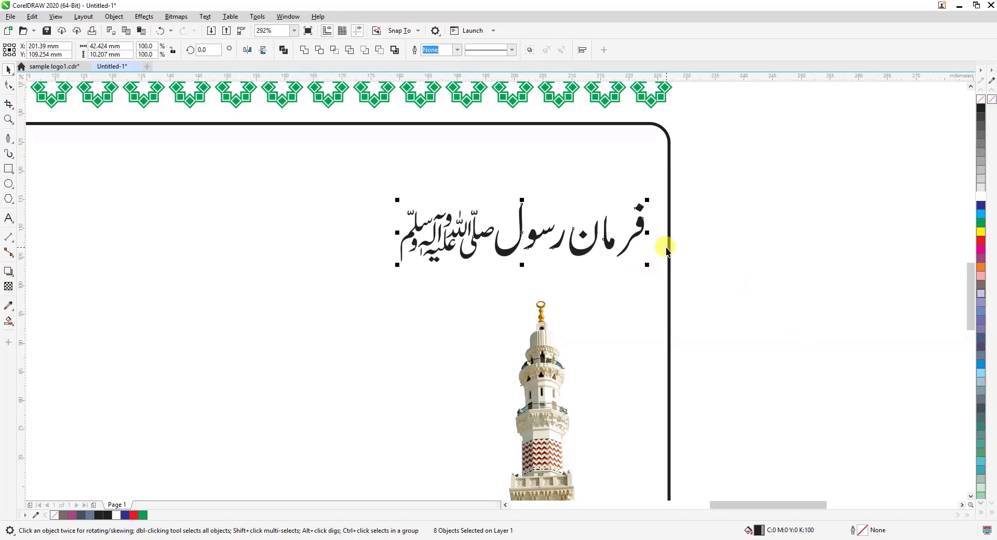
Group the subheading beside the page, place it in the frame's upper left at about 77 by 12.2 mm and fill it C20 M80 Y0 K20
{"action": "scroll", "coordinate": [666, 249], "scroll_direction": "down", "scroll_amount": 2}
{"action": "scroll", "coordinate": [671, 248], "scroll_direction": "down", "scroll_amount": 1}
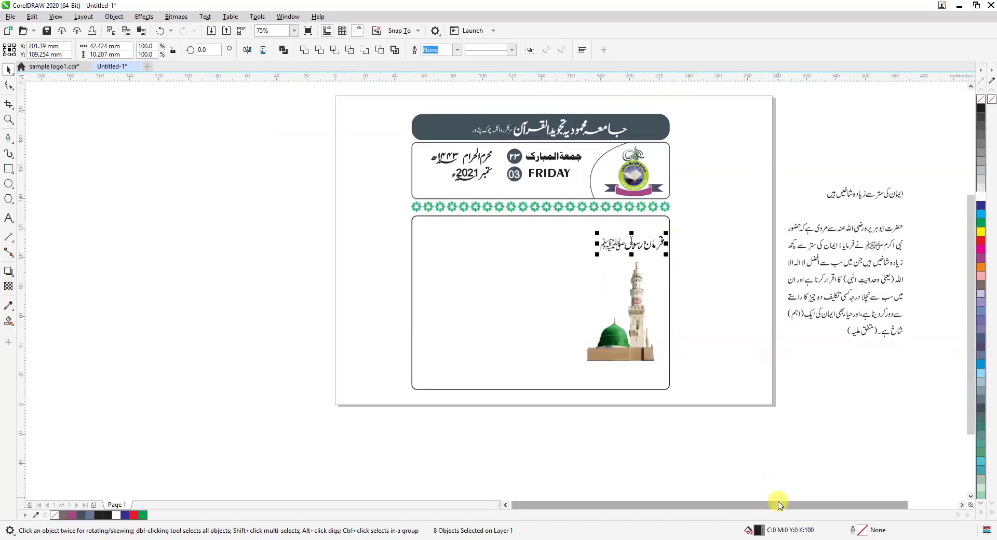
{"action": "left_click_drag", "start_coordinate": [781, 504], "coordinate": [847, 506]}
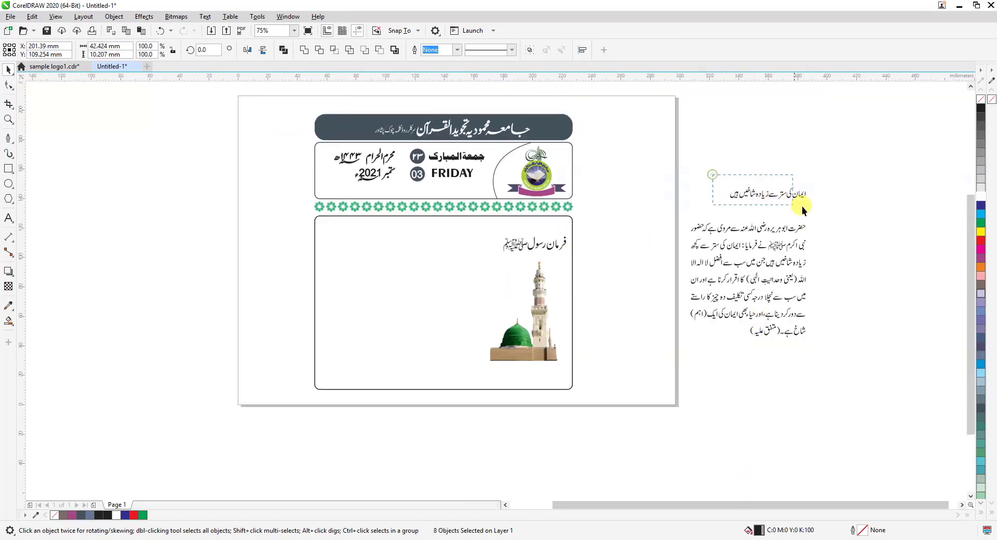
{"action": "left_click_drag", "start_coordinate": [829, 211], "coordinate": [831, 211]}
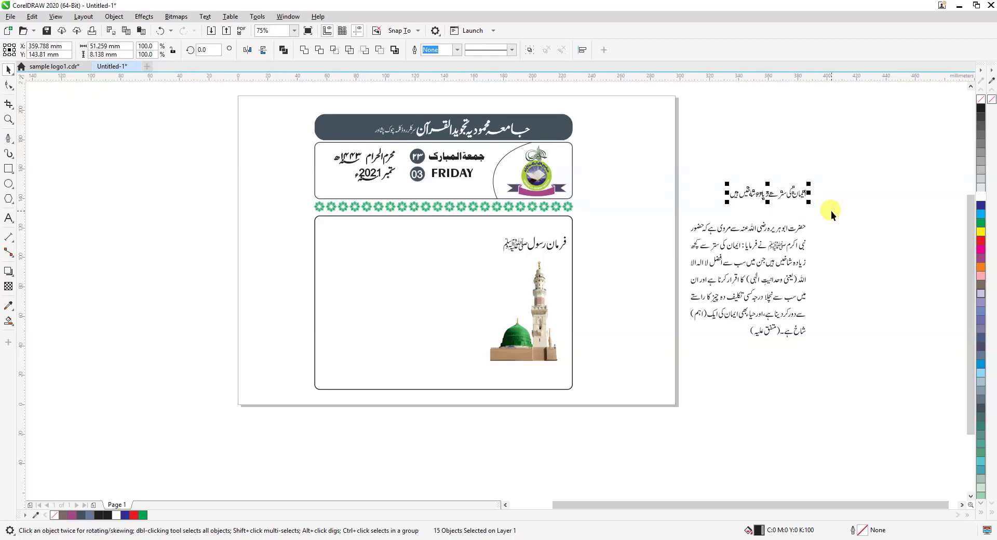
{"action": "key", "text": "ctrl+g"}
{"action": "left_click_drag", "start_coordinate": [759, 196], "coordinate": [450, 258]}
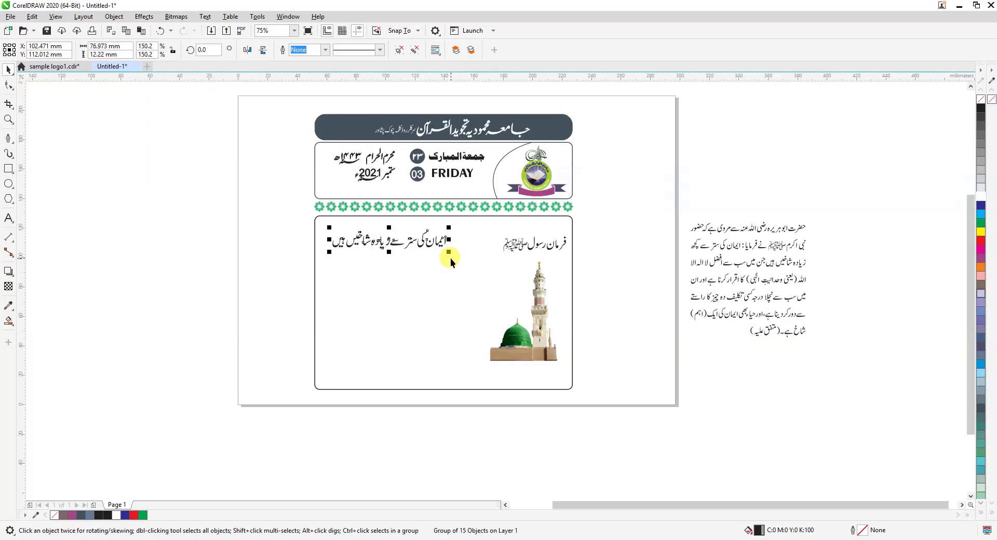
{"action": "key", "text": "Right"}
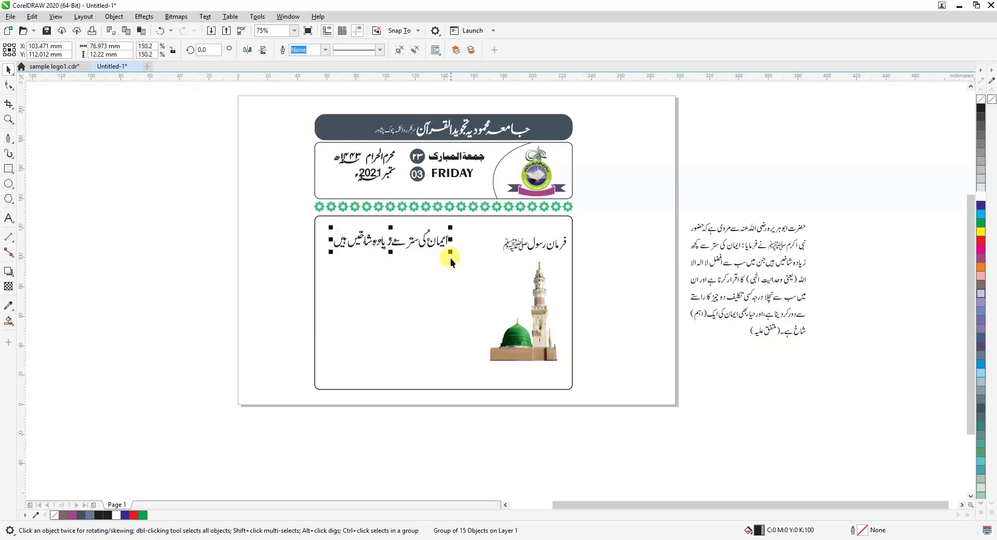
{"action": "left_click", "coordinate": [981, 259]}
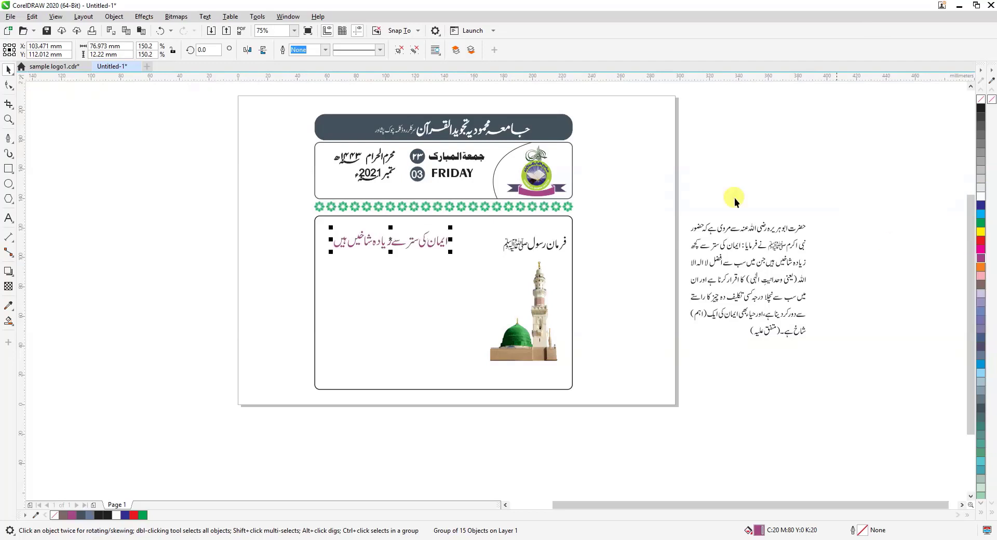
Group the Urdu paragraph beside the page and place it in the frame directly beneath the purple subheading
{"action": "left_click_drag", "start_coordinate": [691, 370], "coordinate": [674, 370]}
{"action": "key", "text": "ctrl+g"}
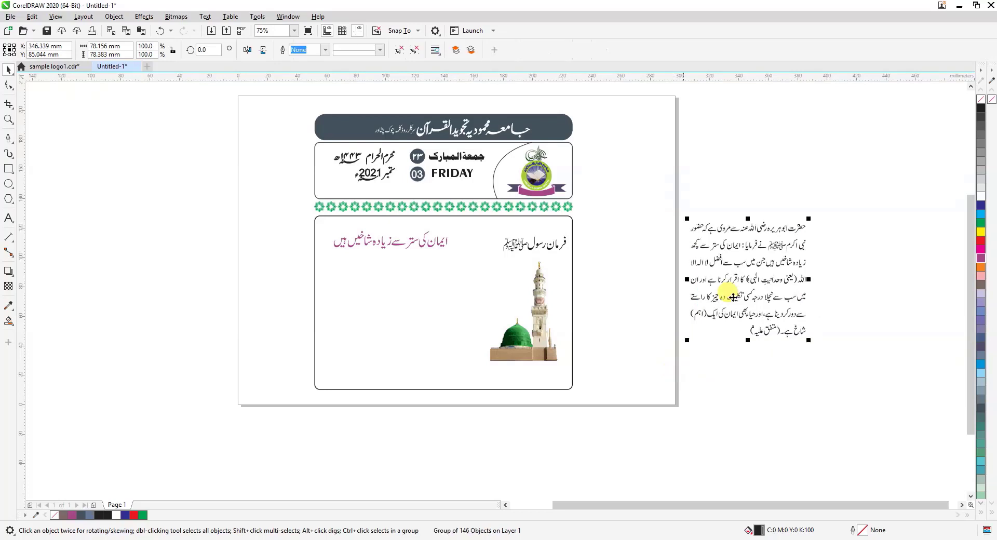
{"action": "left_click_drag", "start_coordinate": [753, 279], "coordinate": [393, 317]}
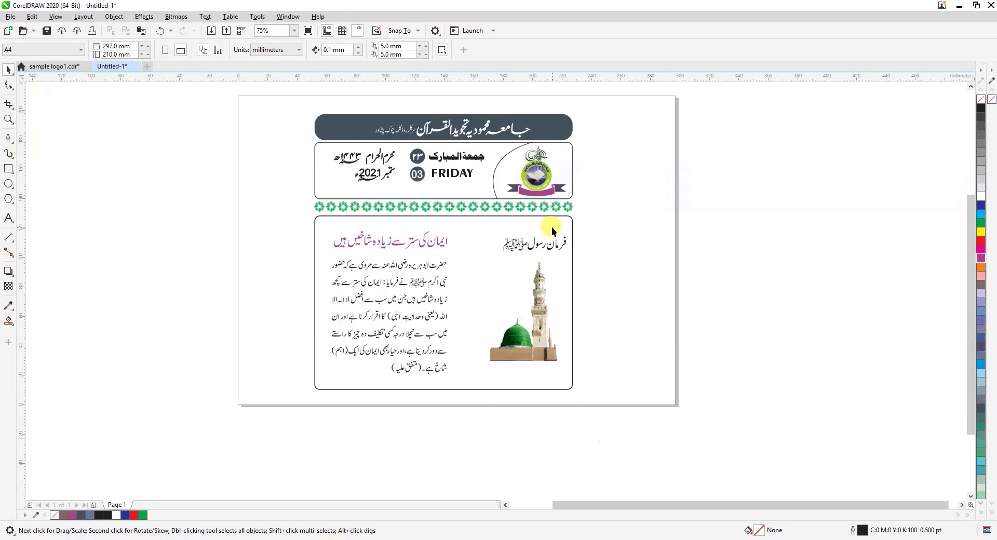
Copy the logo from the date box onto the paragraph and enlarge the copy around its centre to about 92.4 by 78.7 mm
{"action": "left_click", "coordinate": [534, 176]}
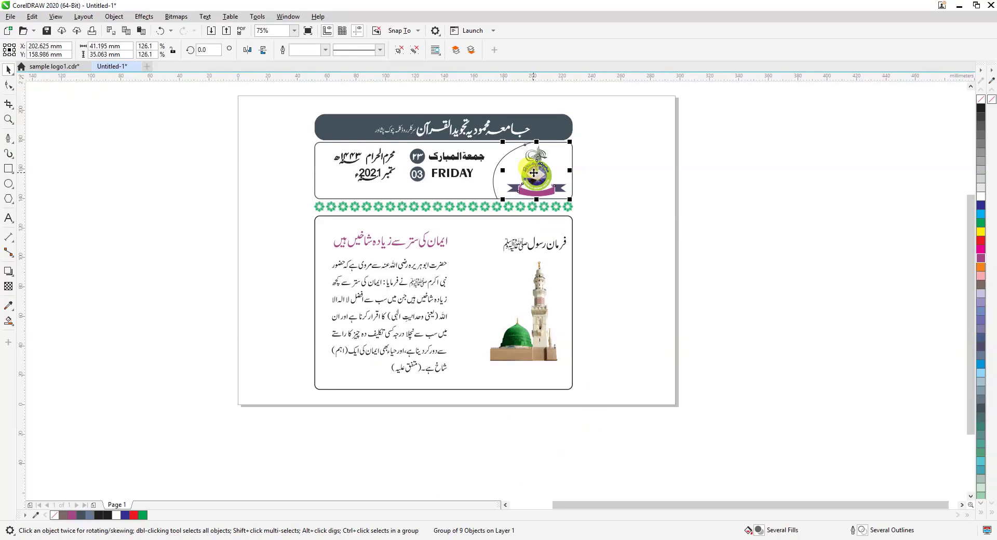
{"action": "left_click_drag", "start_coordinate": [533, 173], "coordinate": [385, 312]}
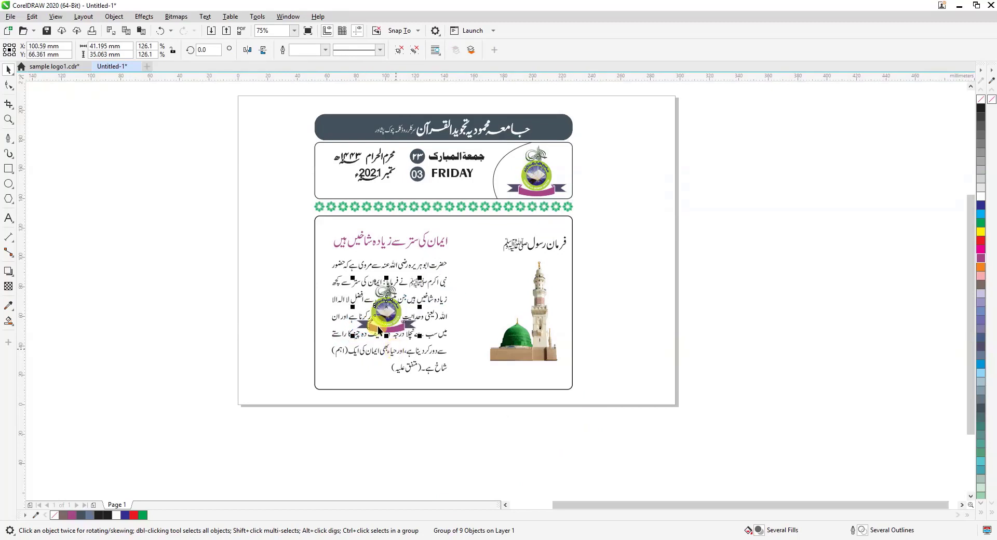
{"action": "left_click", "coordinate": [9, 119]}
{"action": "left_click_drag", "start_coordinate": [258, 203], "coordinate": [616, 438]}
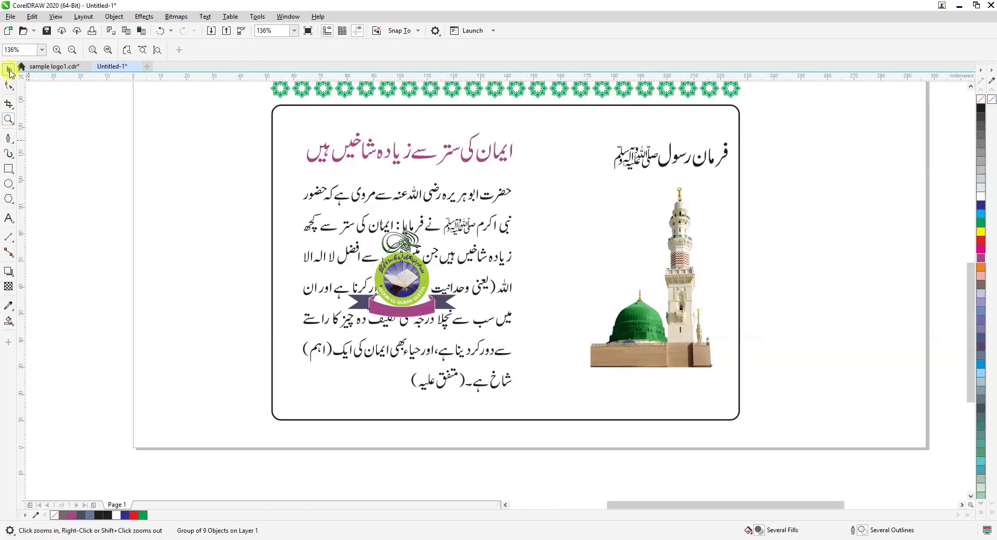
{"action": "left_click", "coordinate": [8, 70]}
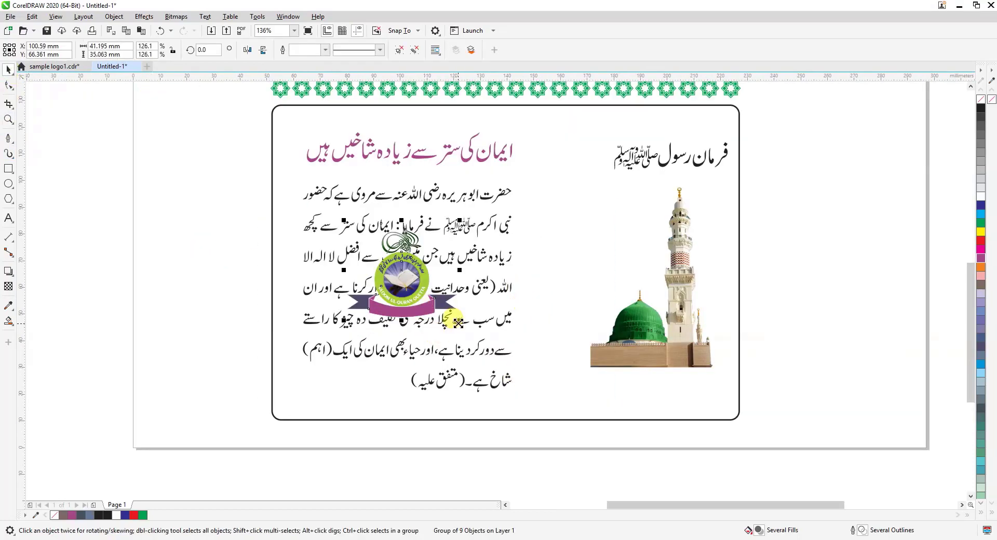
{"action": "left_click_drag", "start_coordinate": [459, 320], "coordinate": [528, 381]}
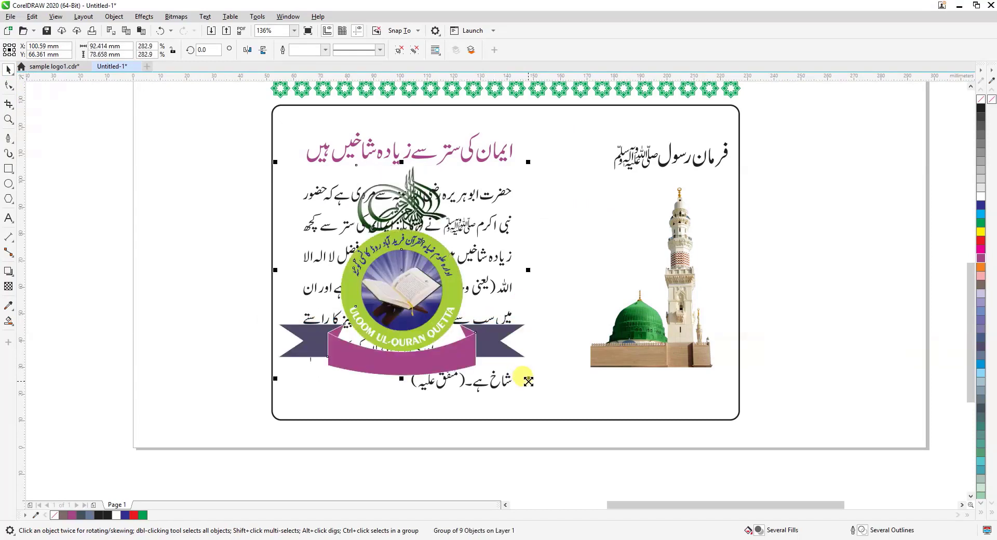
Nudge the enlarged logo copy about 1.7 mm to the right over the paragraph
{"action": "key", "text": "Right"}
{"action": "key", "text": "Right"}
{"action": "key", "text": "Right"}
{"action": "key", "text": "Right"}
{"action": "key", "text": "Right"}
{"action": "key", "text": "Right"}
{"action": "key", "text": "Right"}
{"action": "key", "text": "Right"}
{"action": "key", "text": "Right"}
{"action": "key", "text": "Right"}
{"action": "key", "text": "Right"}
{"action": "key", "text": "Right"}
{"action": "key", "text": "Right"}
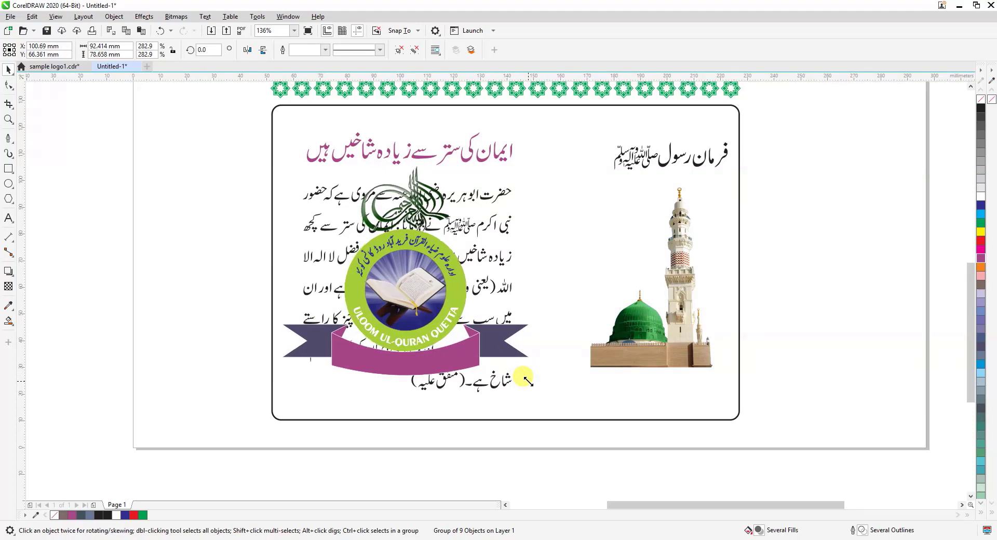
{"action": "key", "text": "Right"}
{"action": "key", "text": "Right"}
{"action": "key", "text": "Right"}
{"action": "key", "text": "Right"}
{"action": "key", "text": "Right"}
{"action": "key", "text": "Right"}
{"action": "key", "text": "Right"}
{"action": "key", "text": "Right"}
{"action": "key", "text": "Right"}
{"action": "key", "text": "Right"}
{"action": "key", "text": "Right"}
{"action": "key", "text": "Right"}
{"action": "key", "text": "Right"}
{"action": "key", "text": "Right"}
{"action": "key", "text": "Right"}
{"action": "key", "text": "Right"}
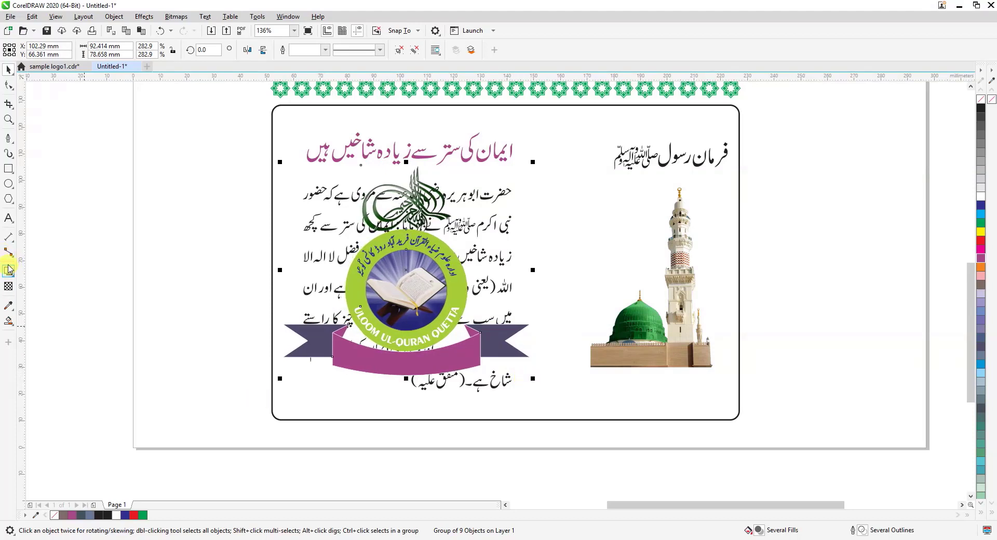
Apply a uniform transparency of 83 to the enlarged logo so it acts as a watermark over the paragraph
{"action": "left_click", "coordinate": [9, 288]}
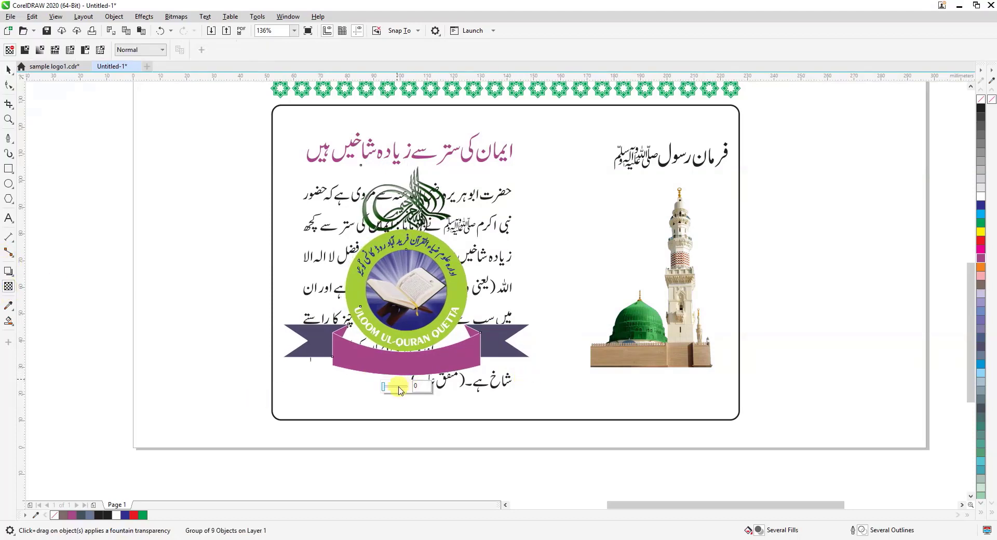
{"action": "left_click", "coordinate": [395, 387]}
{"action": "left_click_drag", "start_coordinate": [401, 390], "coordinate": [407, 391]}
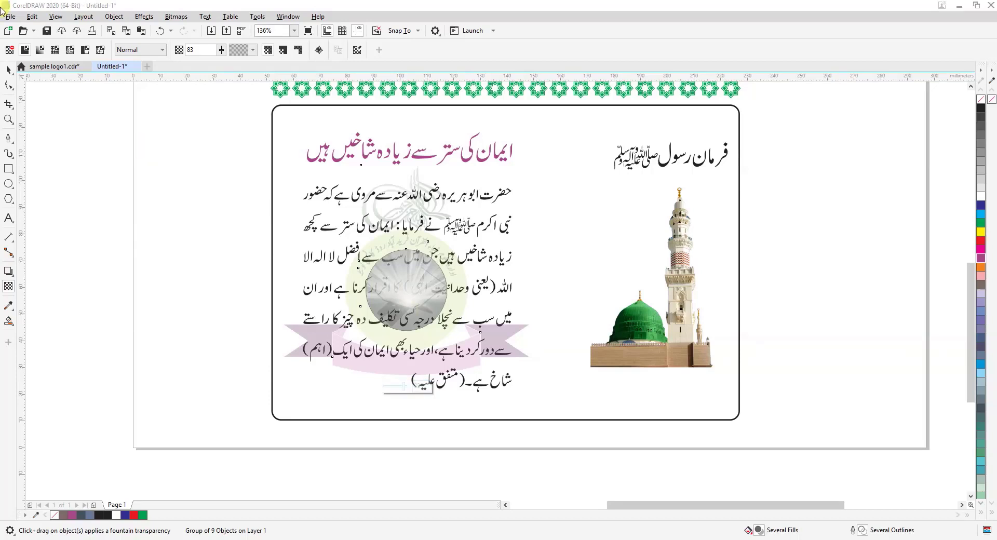
Bring the grouped Urdu paragraph to the front so it sits above the transparent logo watermark
{"action": "left_click", "coordinate": [7, 69]}
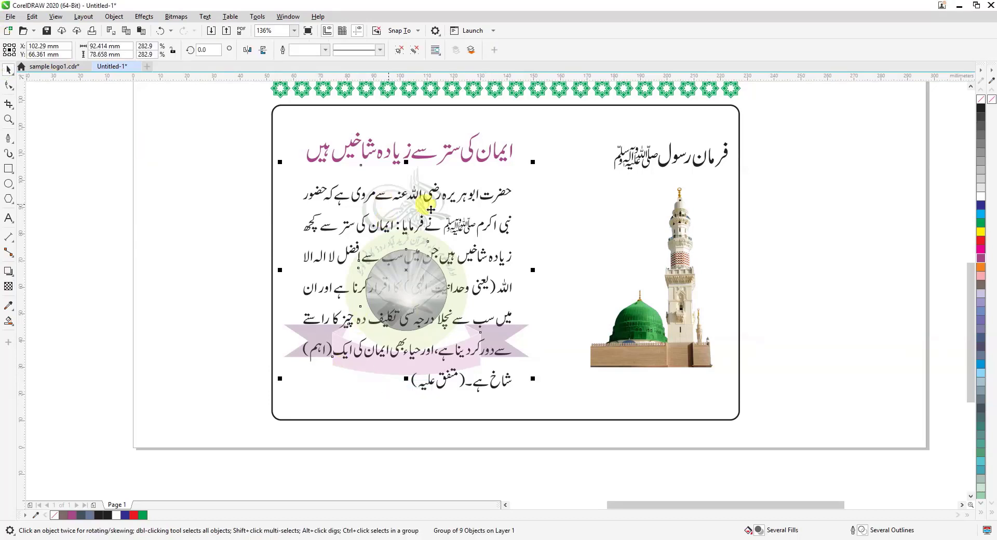
{"action": "left_click", "coordinate": [229, 257]}
{"action": "left_click", "coordinate": [312, 227]}
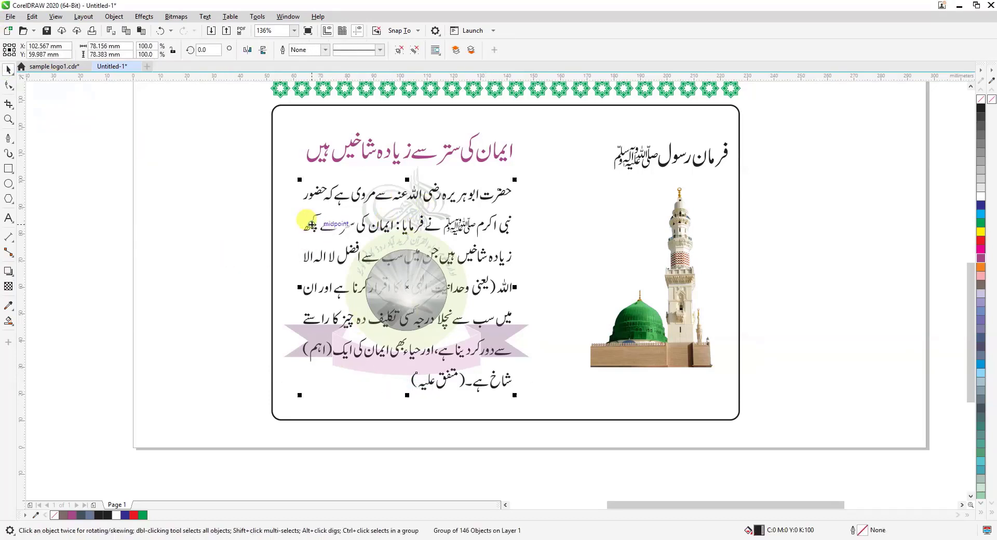
{"action": "left_click", "coordinate": [456, 49]}
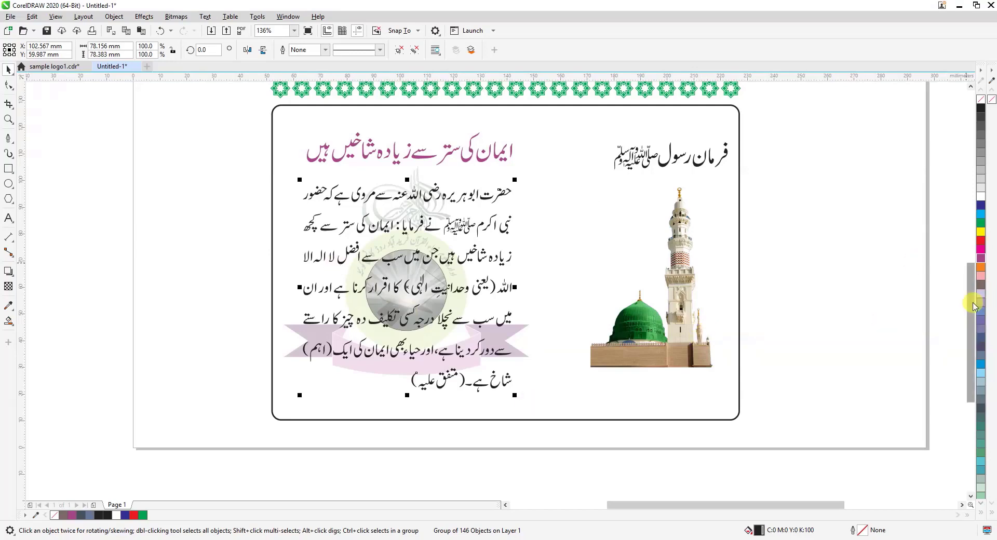
Copy the dark slate header bar straight down to just below the text frame as a footer bar
{"action": "left_click_drag", "start_coordinate": [973, 307], "coordinate": [961, 344]}
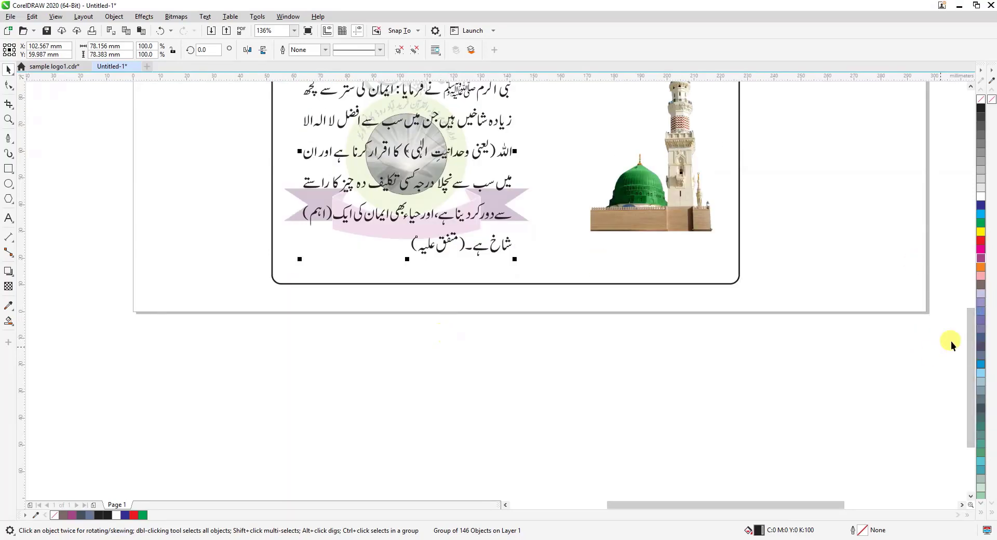
{"action": "left_click_drag", "start_coordinate": [973, 369], "coordinate": [971, 283]}
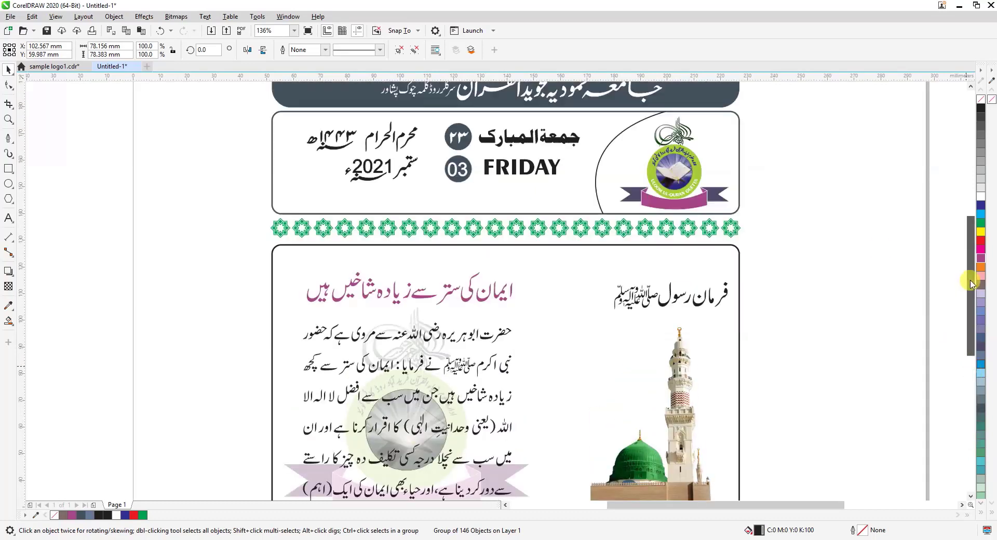
{"action": "left_click", "coordinate": [709, 97]}
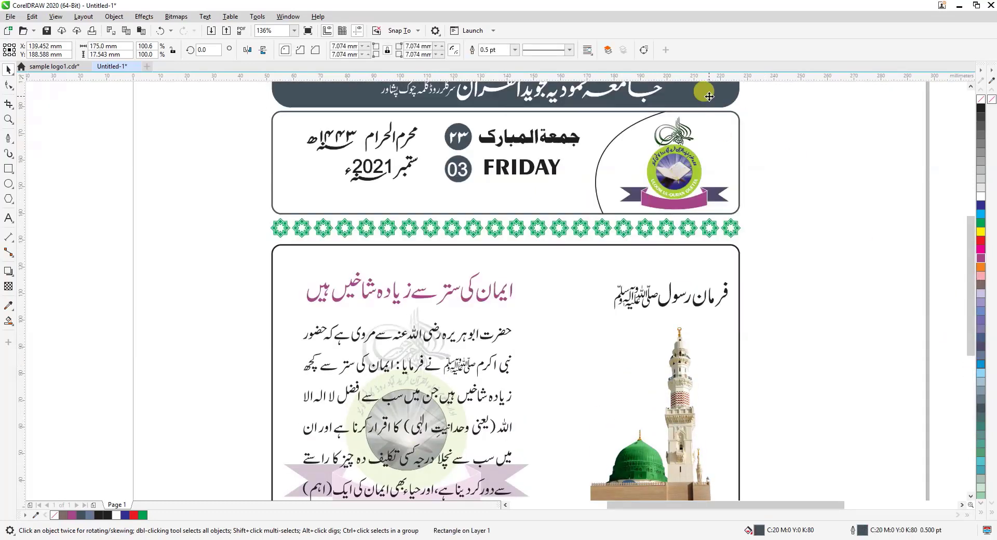
{"action": "left_click_drag", "start_coordinate": [709, 97], "coordinate": [691, 424]}
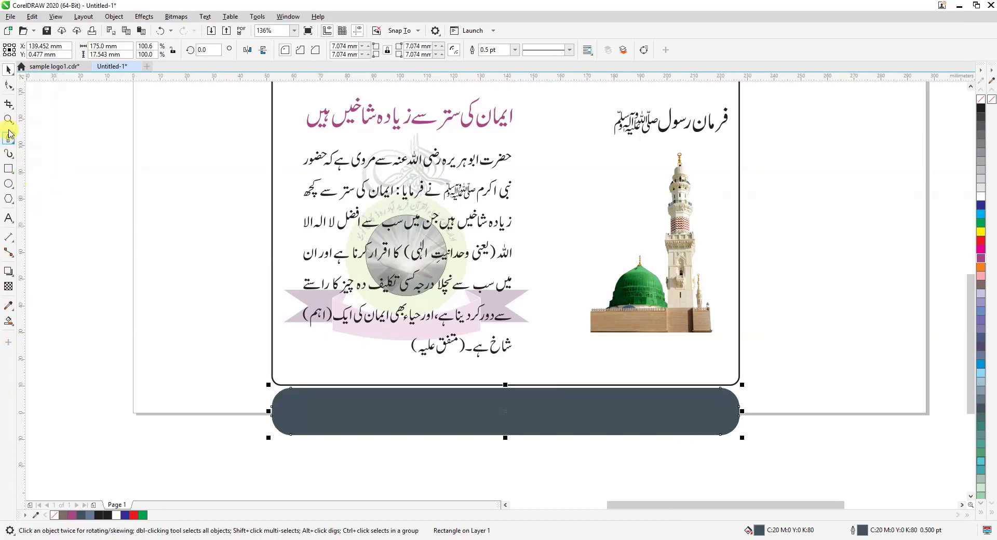
Add the artistic text "Jamia Mahmoodia Official" on the footer bar
{"action": "left_click", "coordinate": [9, 219]}
{"action": "left_click", "coordinate": [411, 413]}
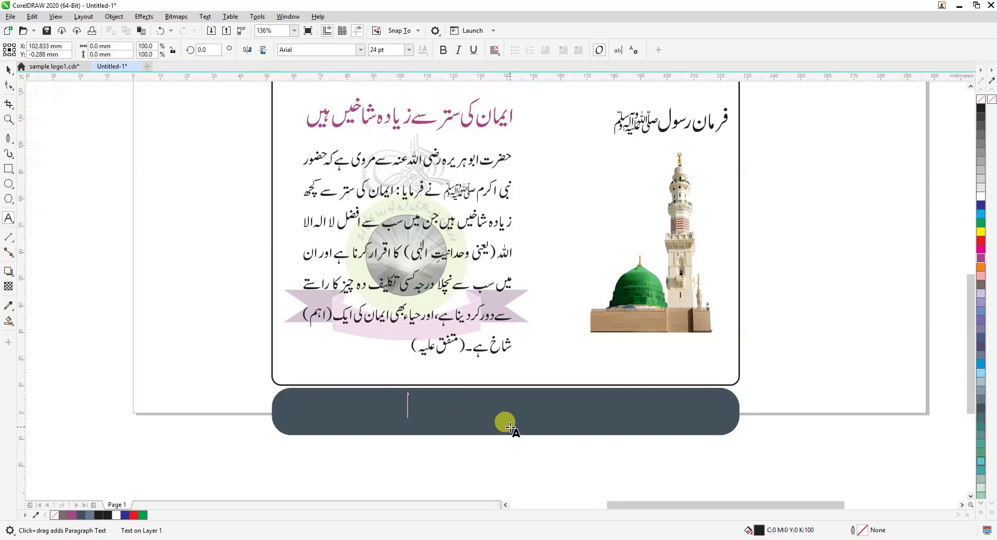
{"action": "type", "text": "Jamia "}
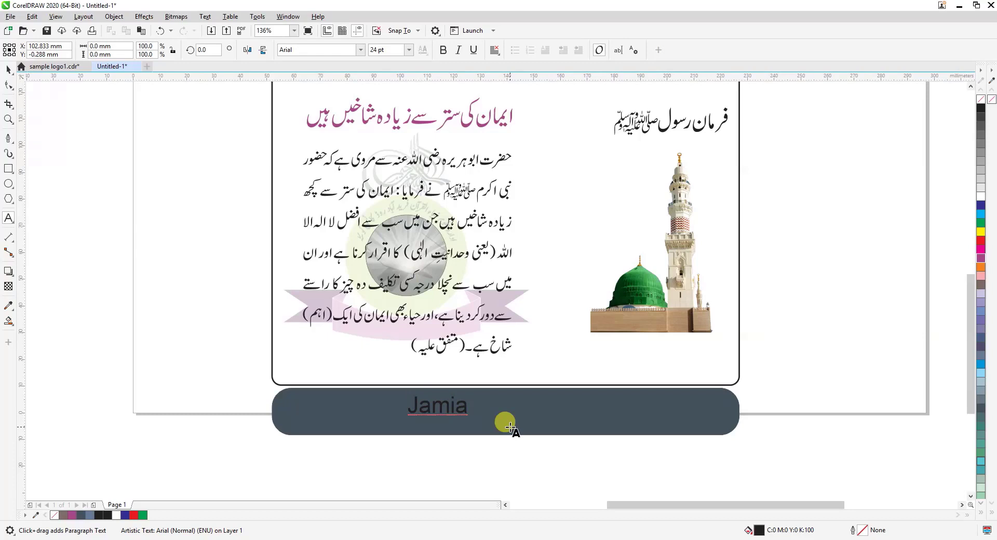
{"action": "type", "text": "Mahmoodia "}
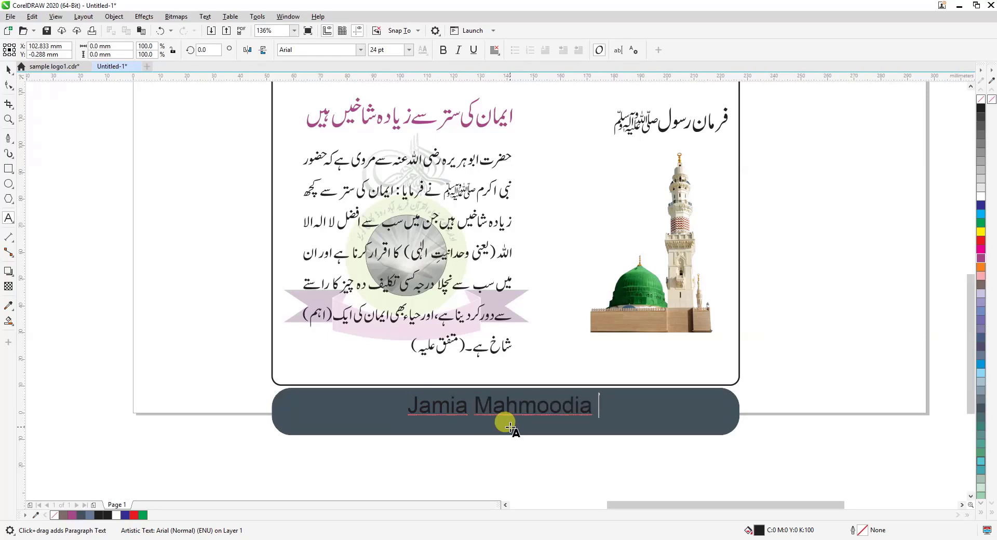
{"action": "type", "text": "Official"}
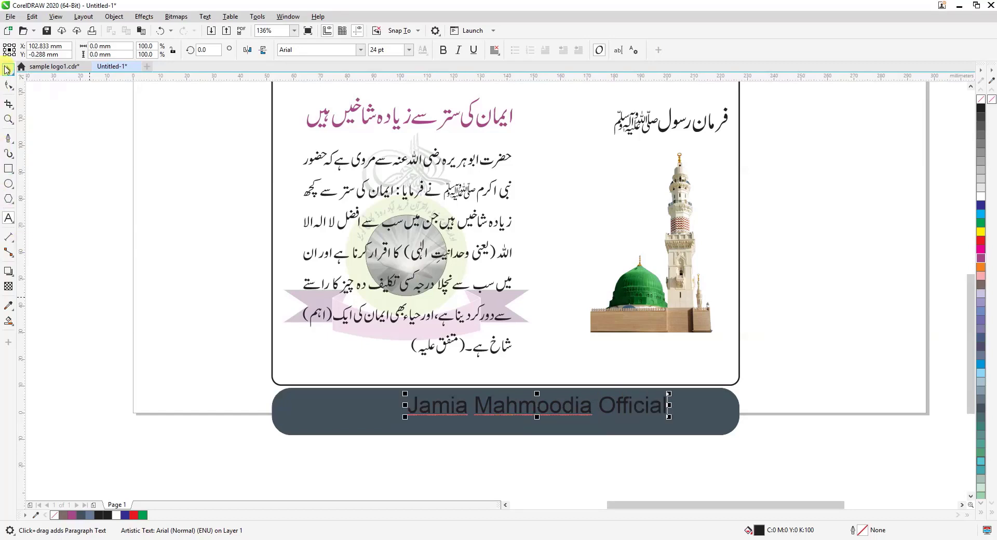
Move the footer text to roughly the middle of the footer bar and fill it white
{"action": "left_click", "coordinate": [7, 69]}
{"action": "left_click", "coordinate": [522, 406]}
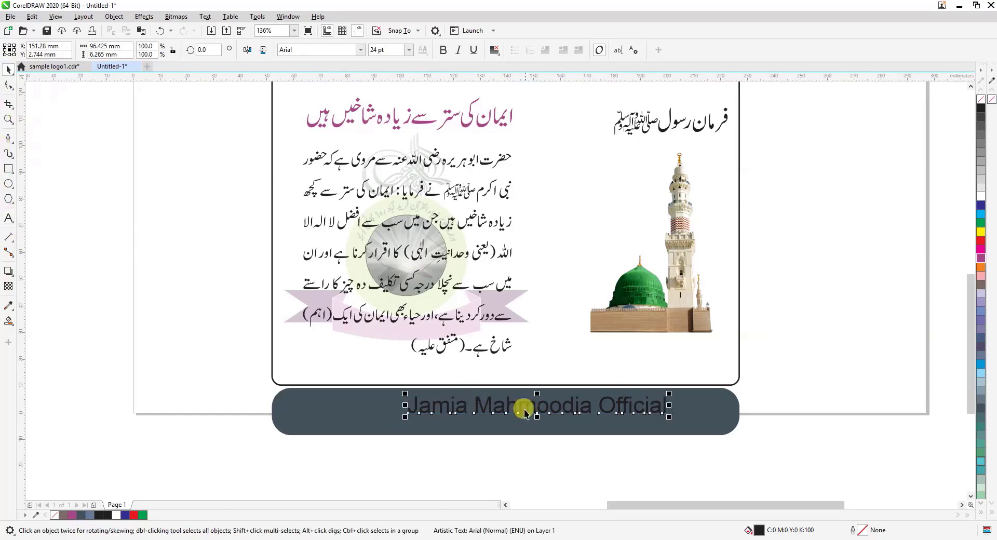
{"action": "left_click", "coordinate": [514, 420]}
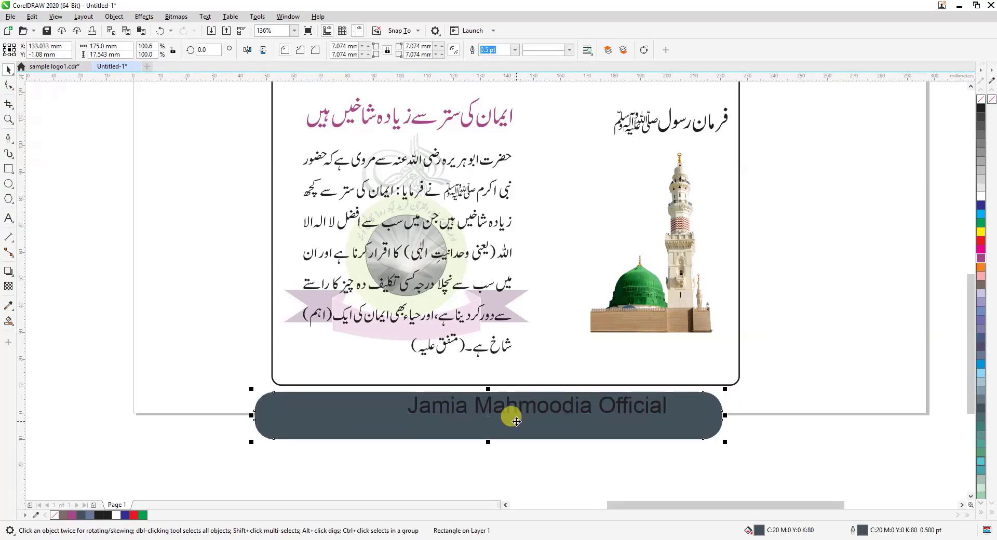
{"action": "key", "text": "ctrl+z"}
{"action": "left_click", "coordinate": [557, 414]}
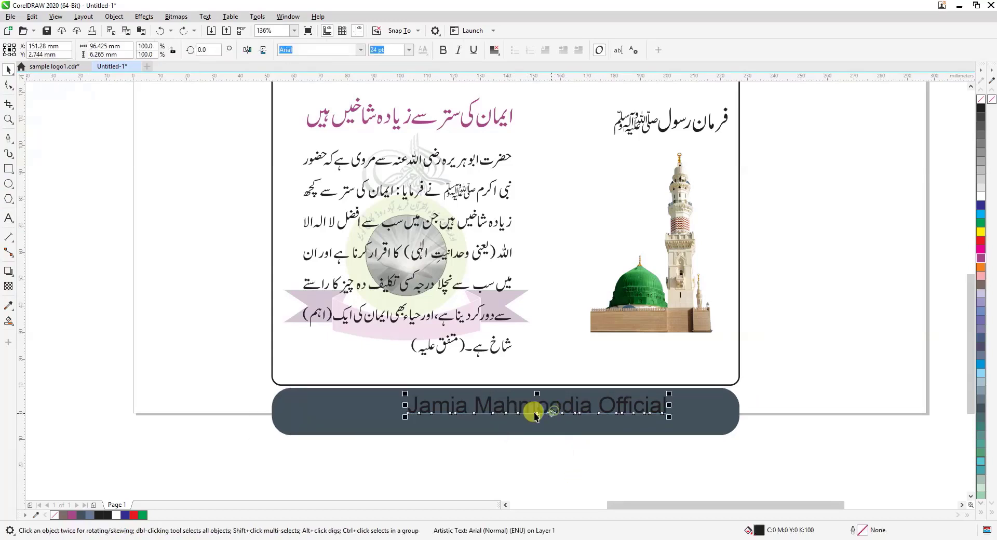
{"action": "left_click_drag", "start_coordinate": [526, 409], "coordinate": [503, 421]}
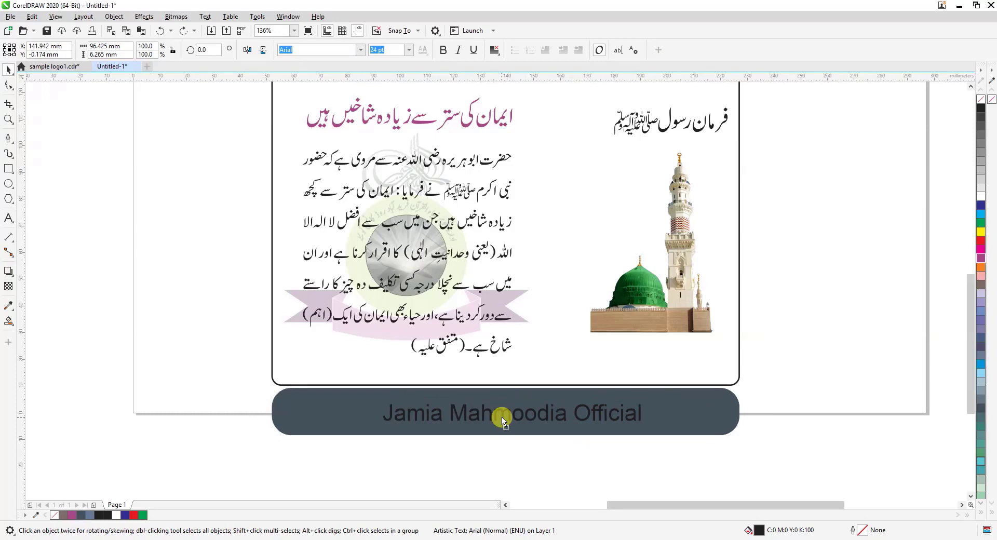
{"action": "left_click", "coordinate": [981, 196]}
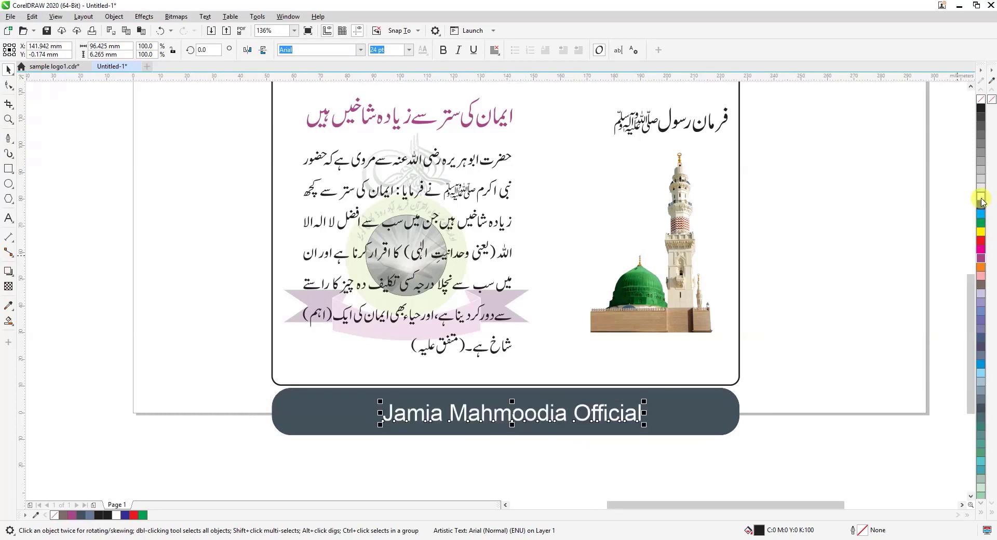
{"action": "left_click", "coordinate": [858, 279]}
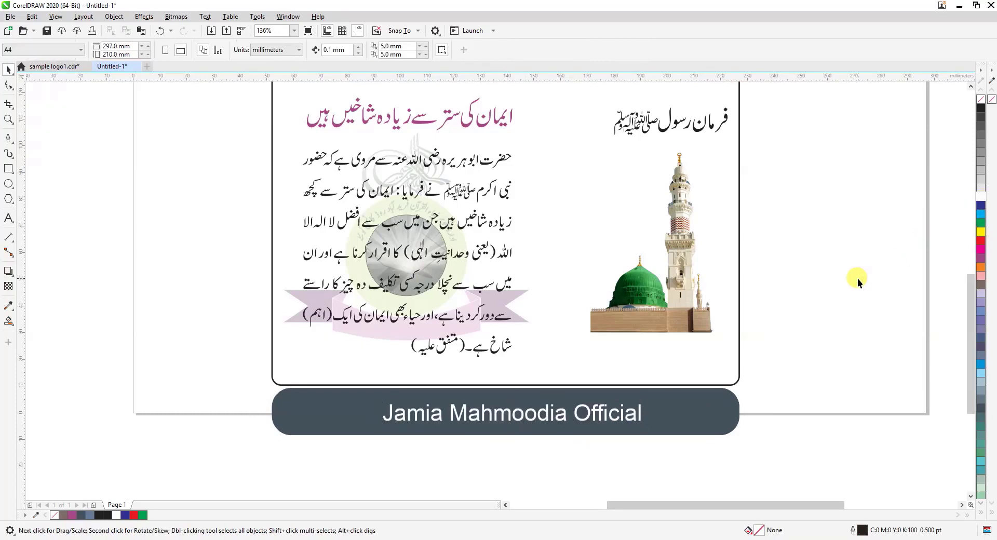
Select the whole design from header bar to footer bar and group it
{"action": "scroll", "coordinate": [858, 279], "scroll_direction": "down", "scroll_amount": 3}
{"action": "left_click_drag", "start_coordinate": [595, 401], "coordinate": [886, 199]}
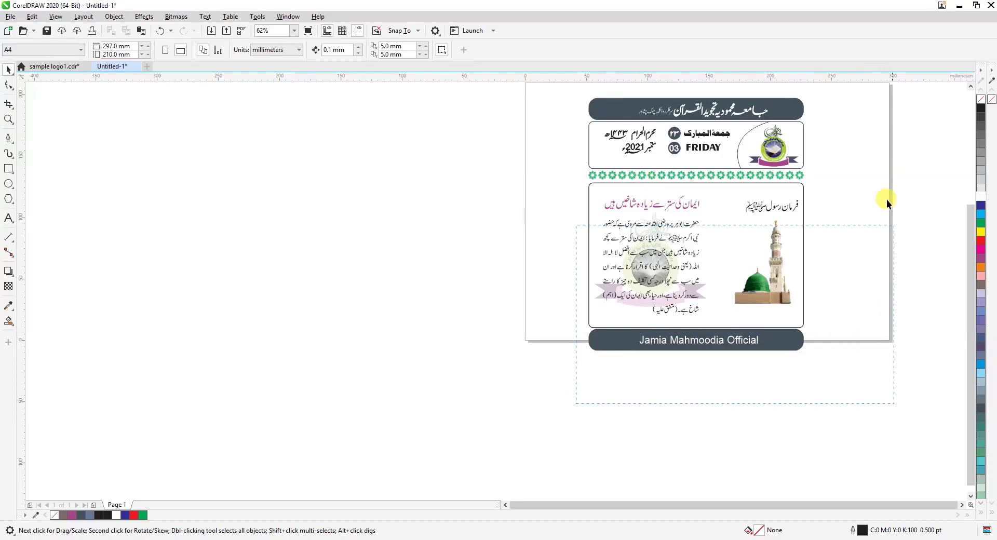
{"action": "left_click_drag", "start_coordinate": [873, 105], "coordinate": [821, 124]}
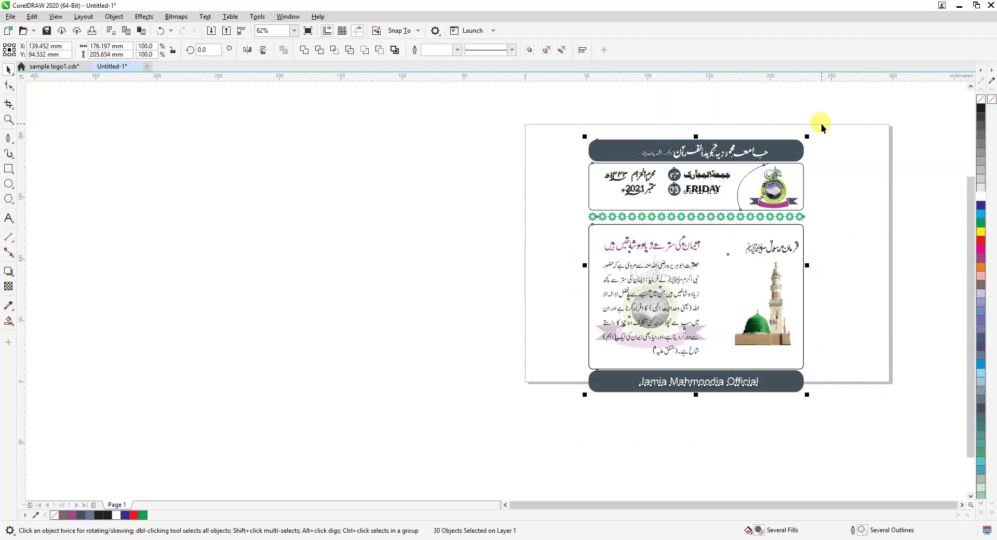
{"action": "key", "text": "ctrl+g"}
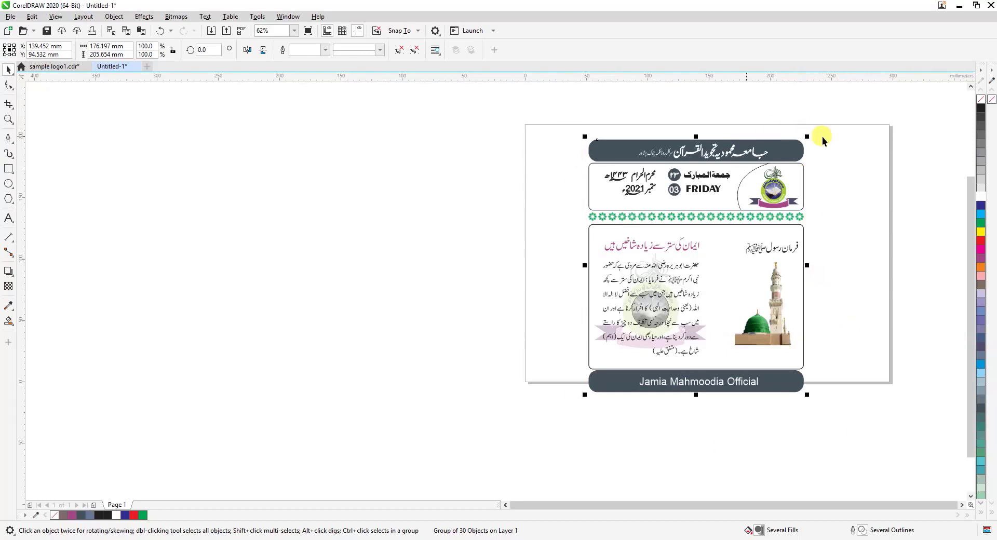
{"action": "left_click", "coordinate": [874, 238]}
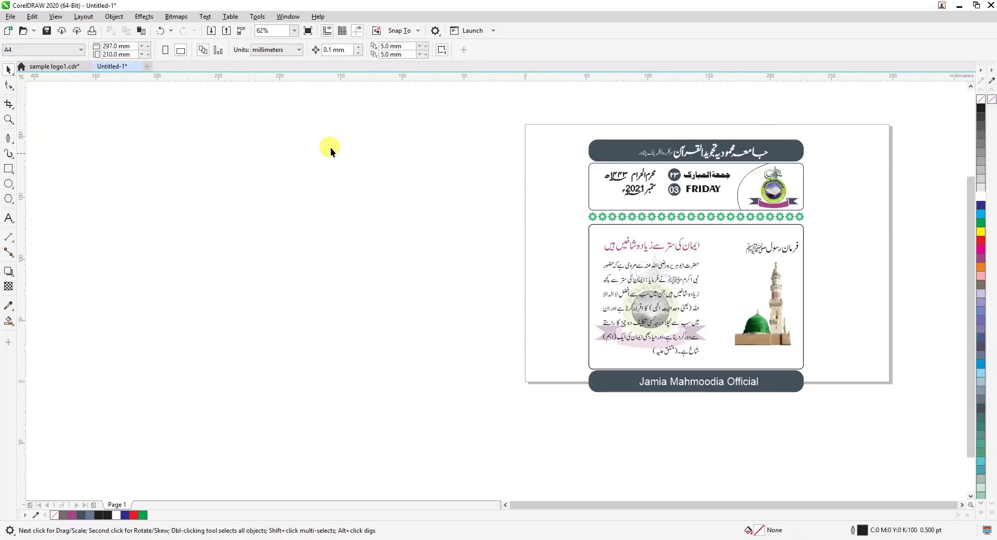
Draw a rectangle about 190.5 by 227.3 mm in the empty area beside the page
{"action": "left_click", "coordinate": [8, 169]}
{"action": "mouse_move", "coordinate": [213, 157]}
{"action": "left_mouse_down"}
{"action": "mouse_move", "coordinate": [317, 296]}
{"action": "mouse_move", "coordinate": [441, 391]}
{"action": "mouse_move", "coordinate": [448, 436]}
{"action": "left_mouse_up"}
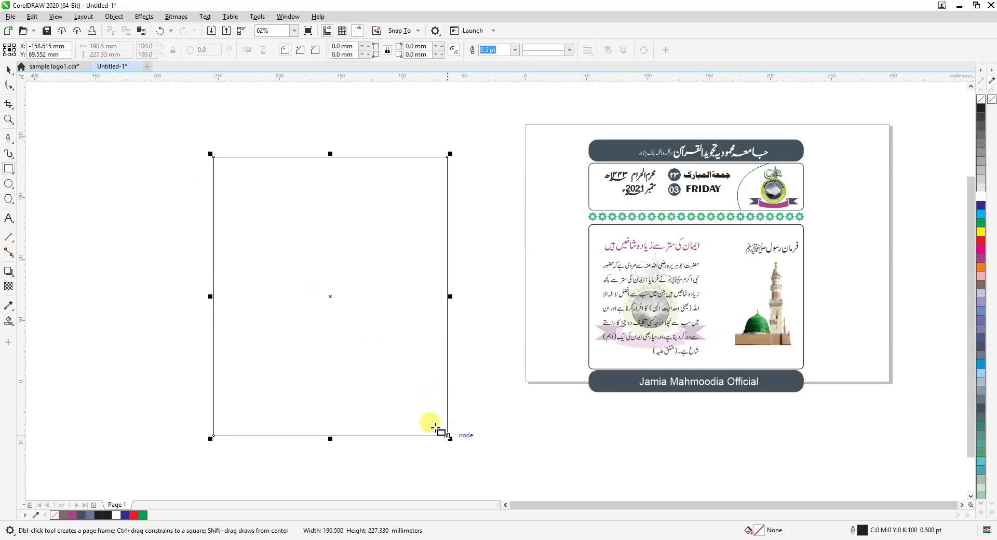
{"action": "left_click", "coordinate": [8, 69]}
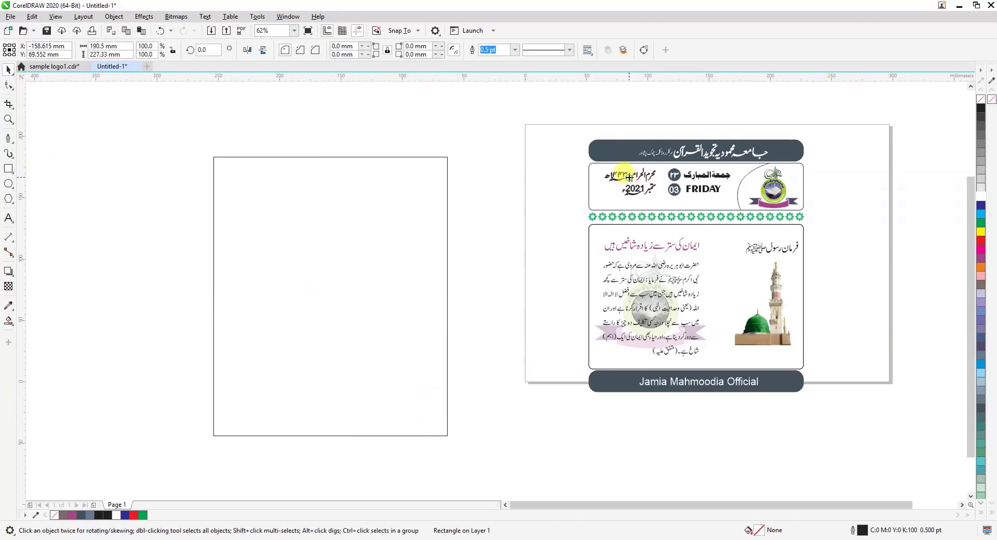
Align the rectangle's centre horizontally and vertically with the grouped design
{"action": "left_click", "coordinate": [630, 177]}
{"action": "left_click", "coordinate": [349, 250]}
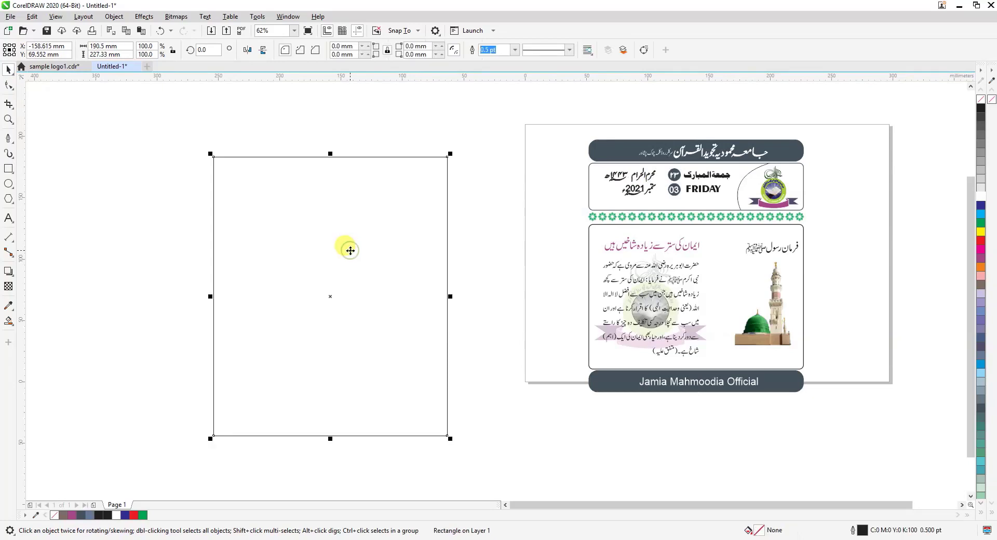
{"action": "left_click", "coordinate": [637, 228], "text": "shift"}
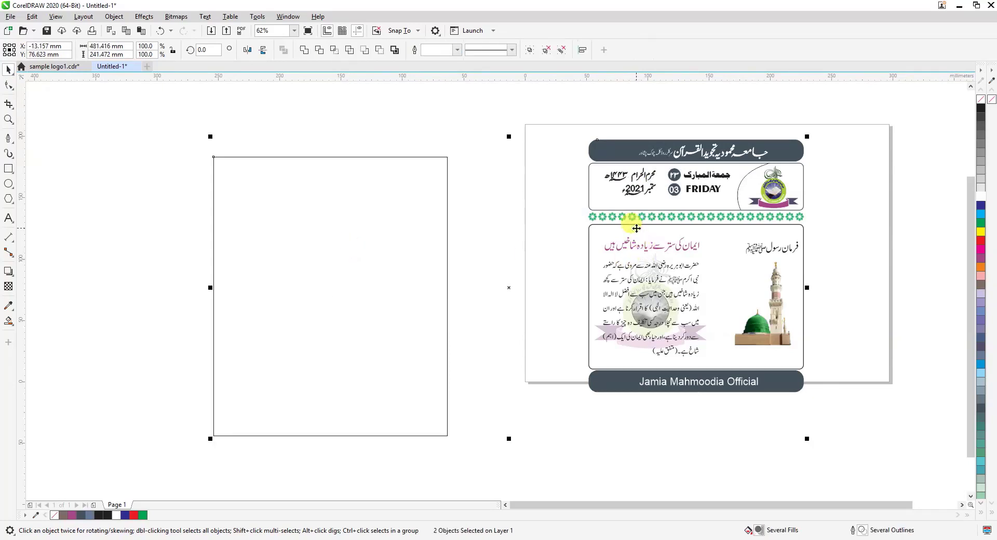
{"action": "key", "text": "c"}
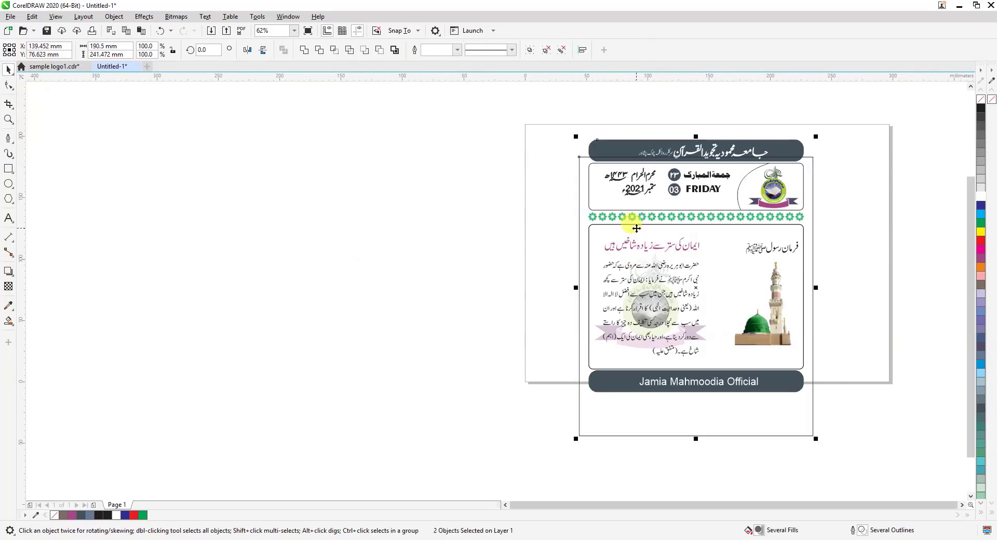
{"action": "key", "text": "e"}
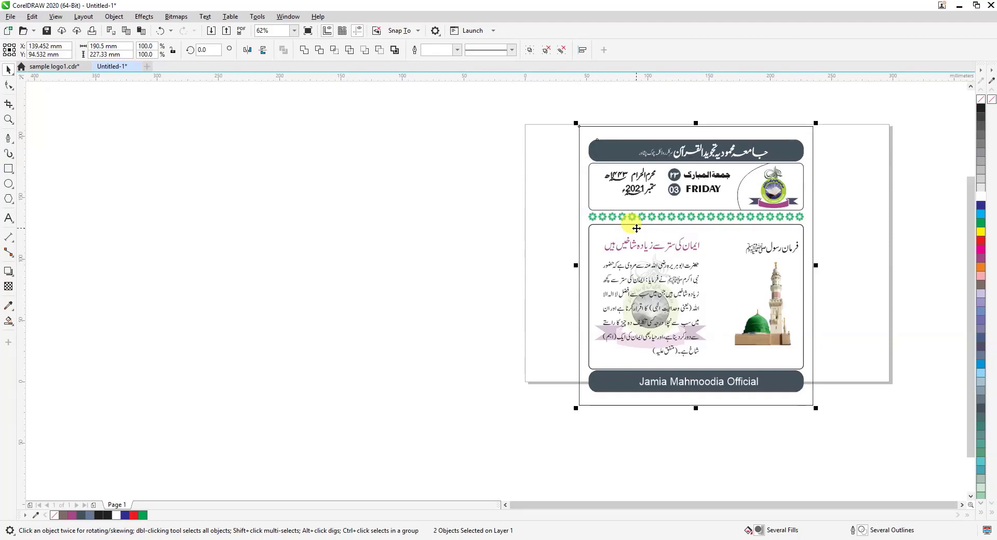
{"action": "left_click", "coordinate": [8, 119]}
{"action": "left_click_drag", "start_coordinate": [573, 117], "coordinate": [864, 450]}
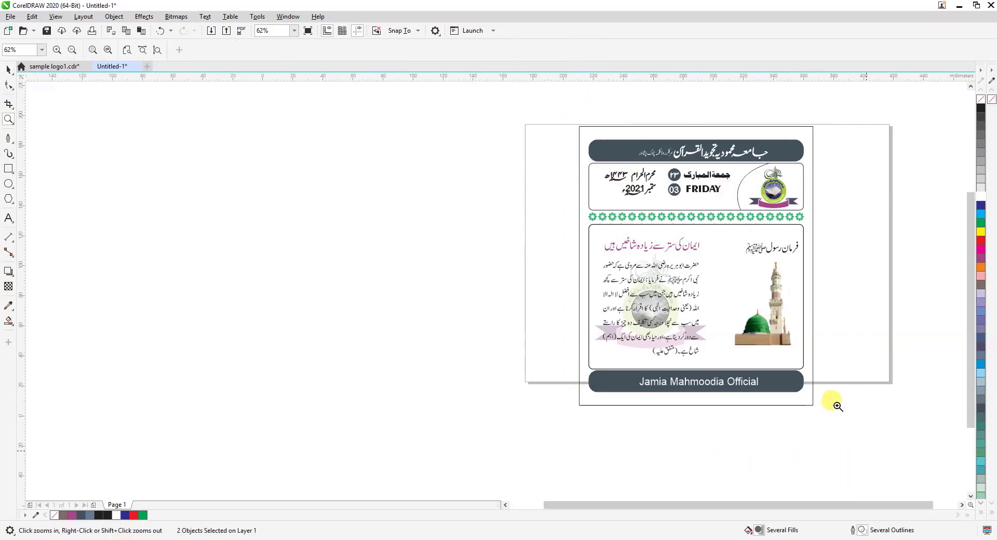
{"action": "left_click", "coordinate": [8, 69]}
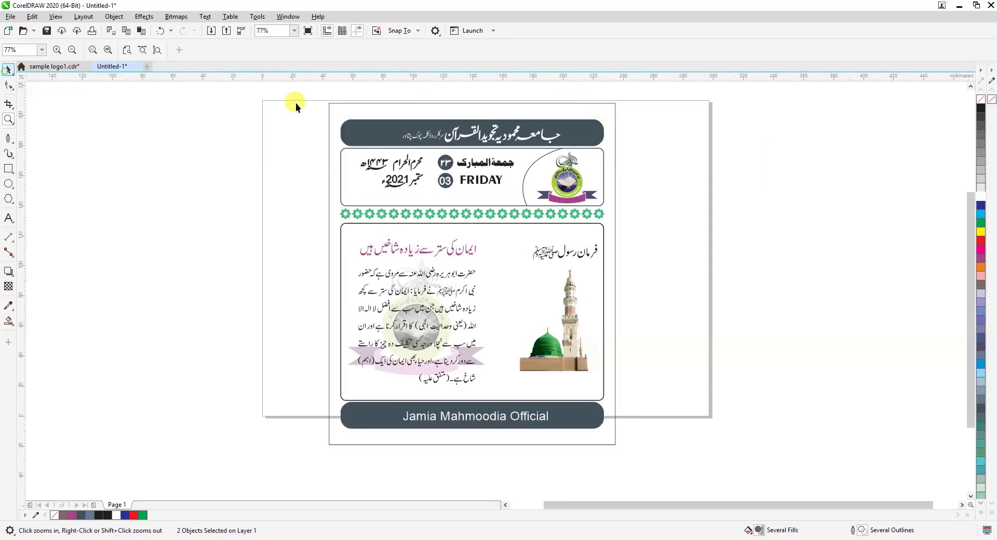
{"action": "key", "text": "space"}
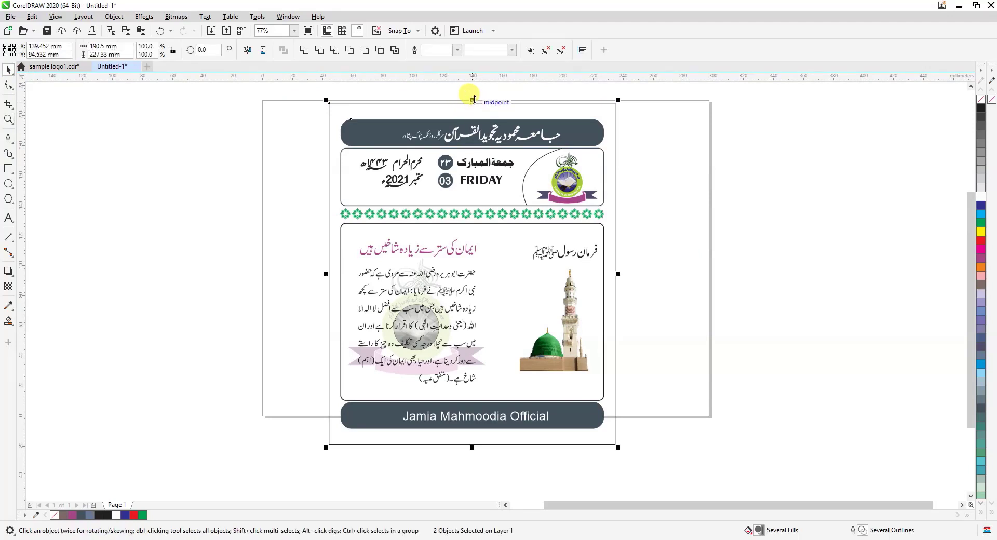
{"action": "left_click_drag", "start_coordinate": [472, 99], "coordinate": [476, 109]}
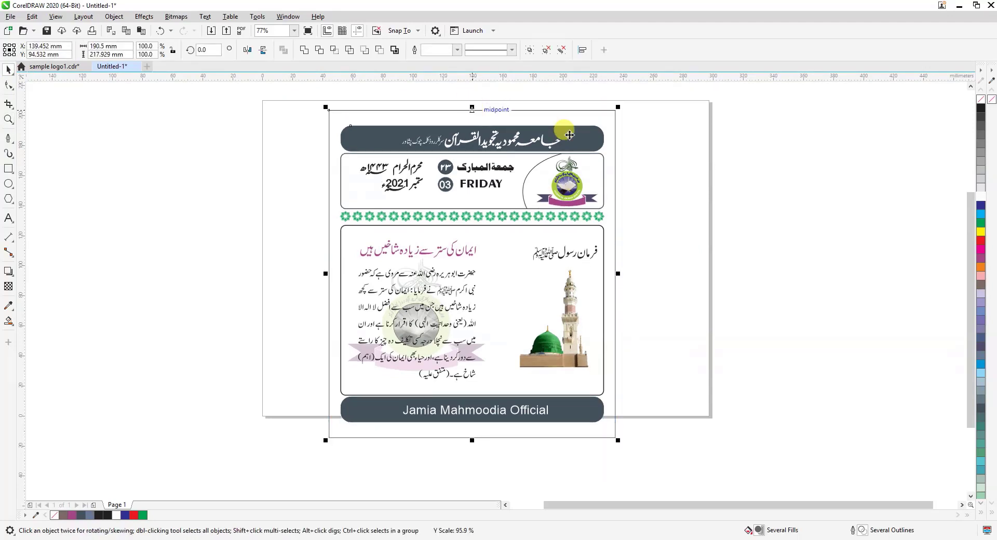
{"action": "key", "text": "ctrl+z"}
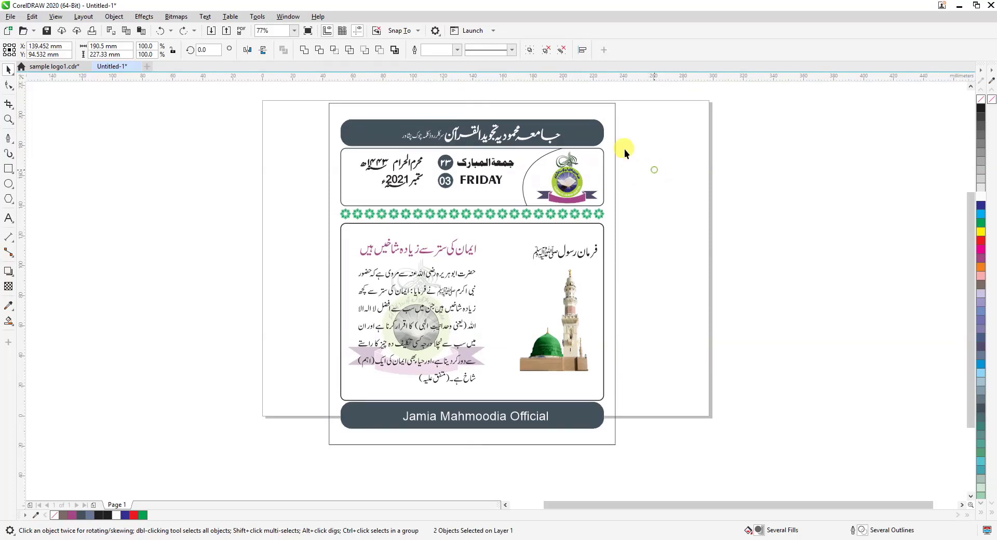
{"action": "key", "text": "Escape"}
Shorten the surrounding rectangle around its centre to a height of about 217.2 mm and remove its outline
{"action": "left_click", "coordinate": [557, 104]}
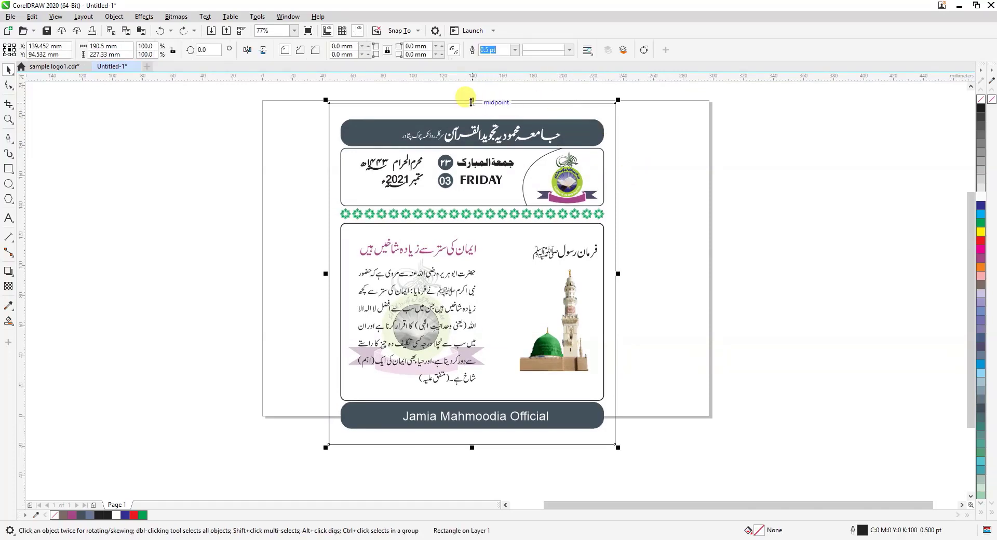
{"action": "left_click_drag", "start_coordinate": [472, 103], "coordinate": [472, 110]}
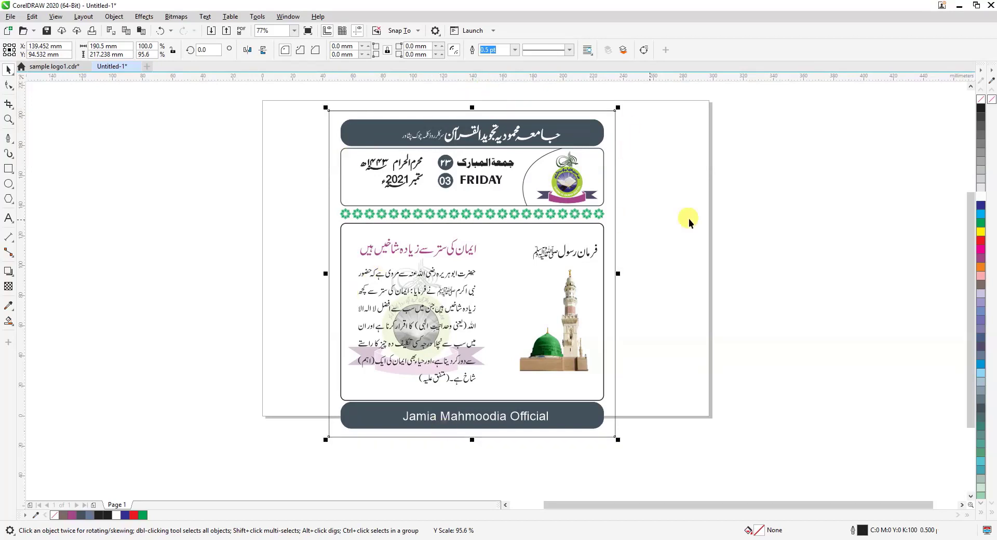
{"action": "right_click", "coordinate": [981, 99]}
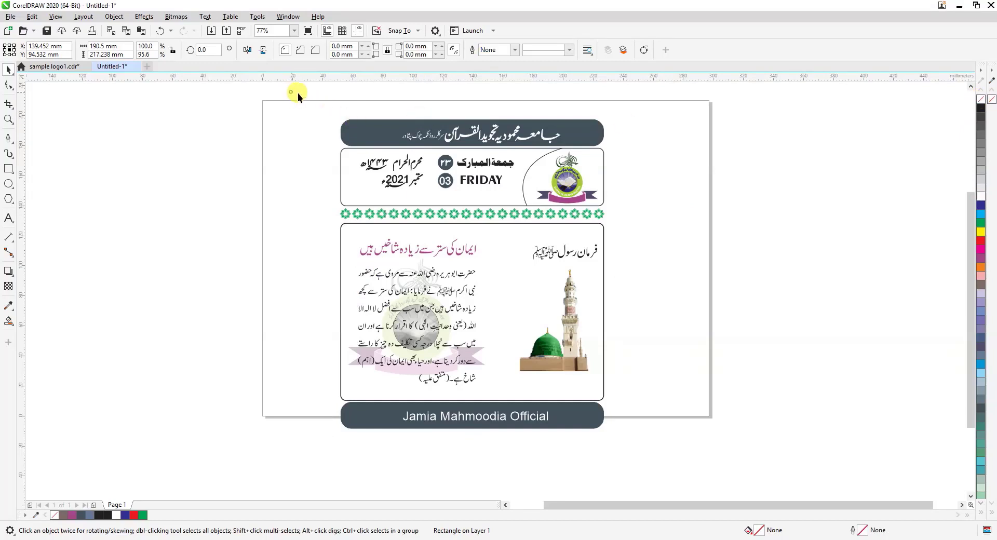
Group the invisible surrounding rectangle with the design
{"action": "left_click_drag", "start_coordinate": [291, 93], "coordinate": [635, 459]}
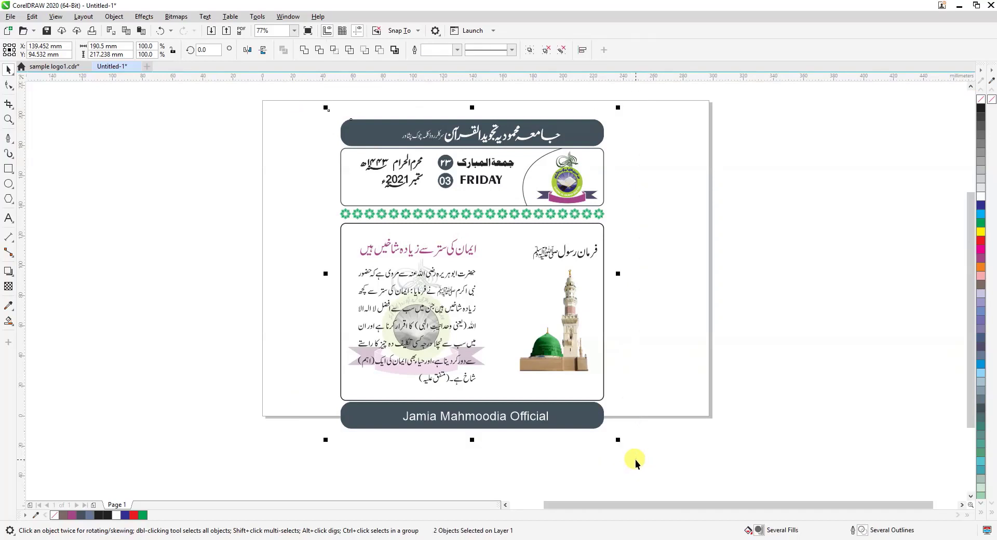
{"action": "key", "text": "ctrl+g"}
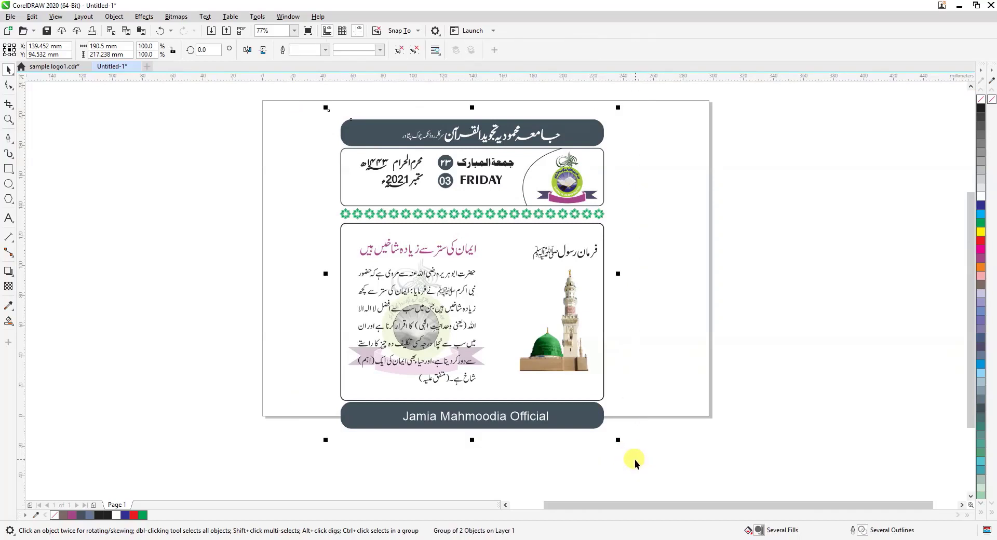